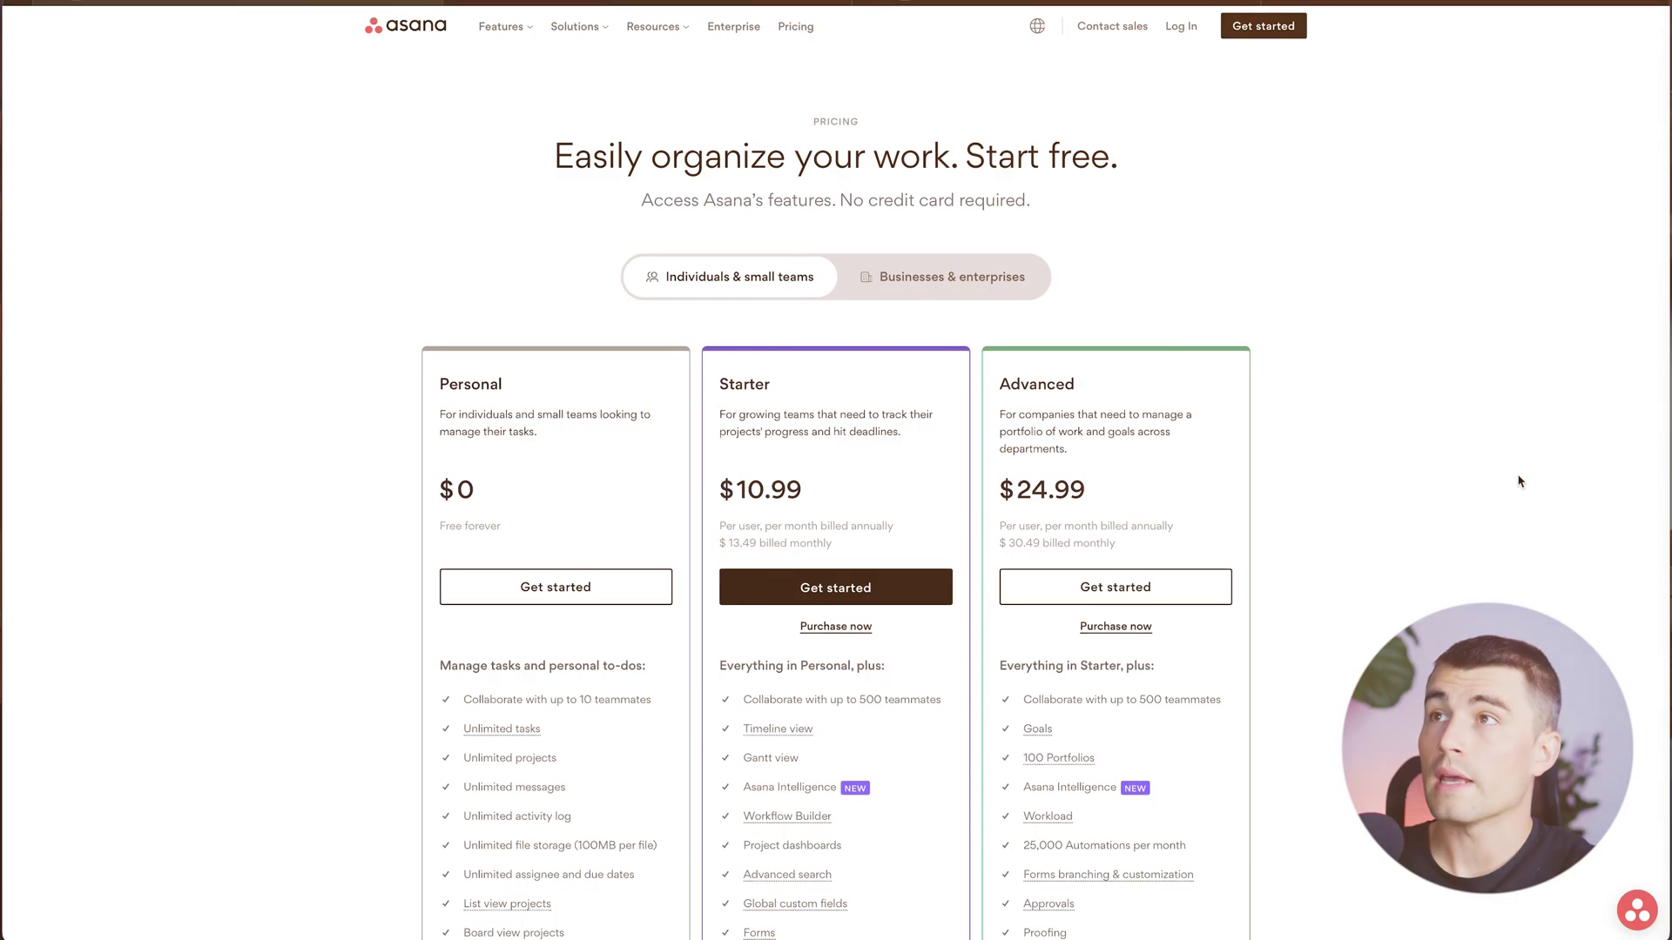
{"action": "scroll", "coordinate": [1501, 482], "scroll_direction": "down", "scroll_amount": 1}
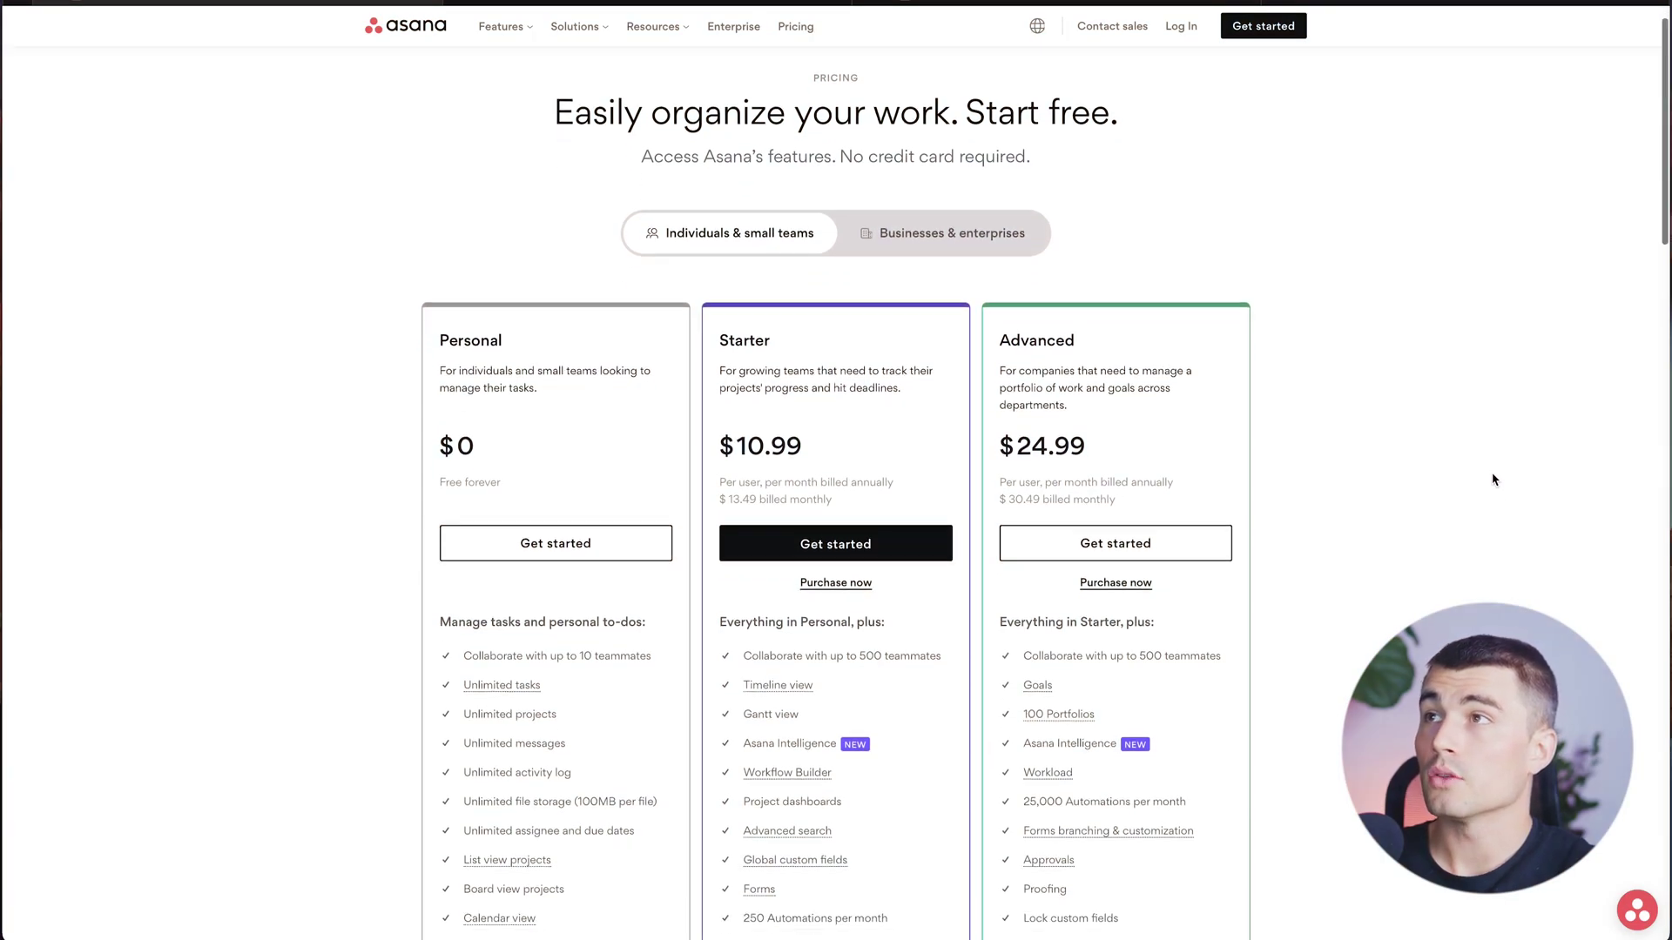
{"action": "scroll", "coordinate": [1490, 477], "scroll_direction": "down", "scroll_amount": 1}
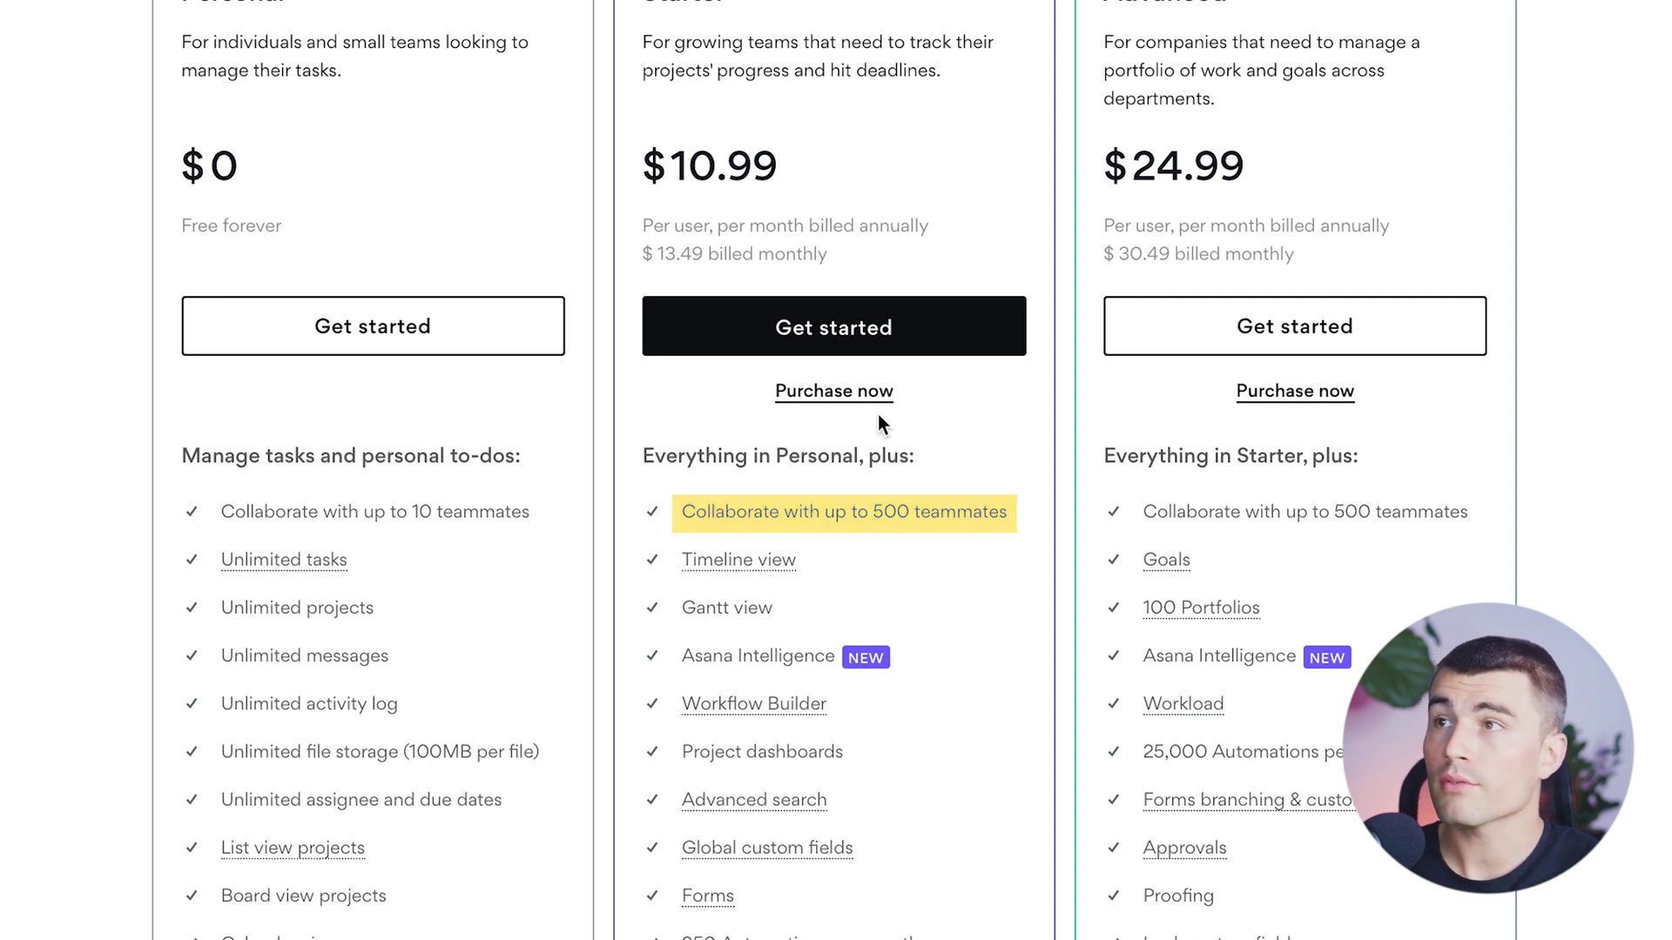
{"action": "scroll", "coordinate": [878, 424], "scroll_direction": "down", "scroll_amount": 1}
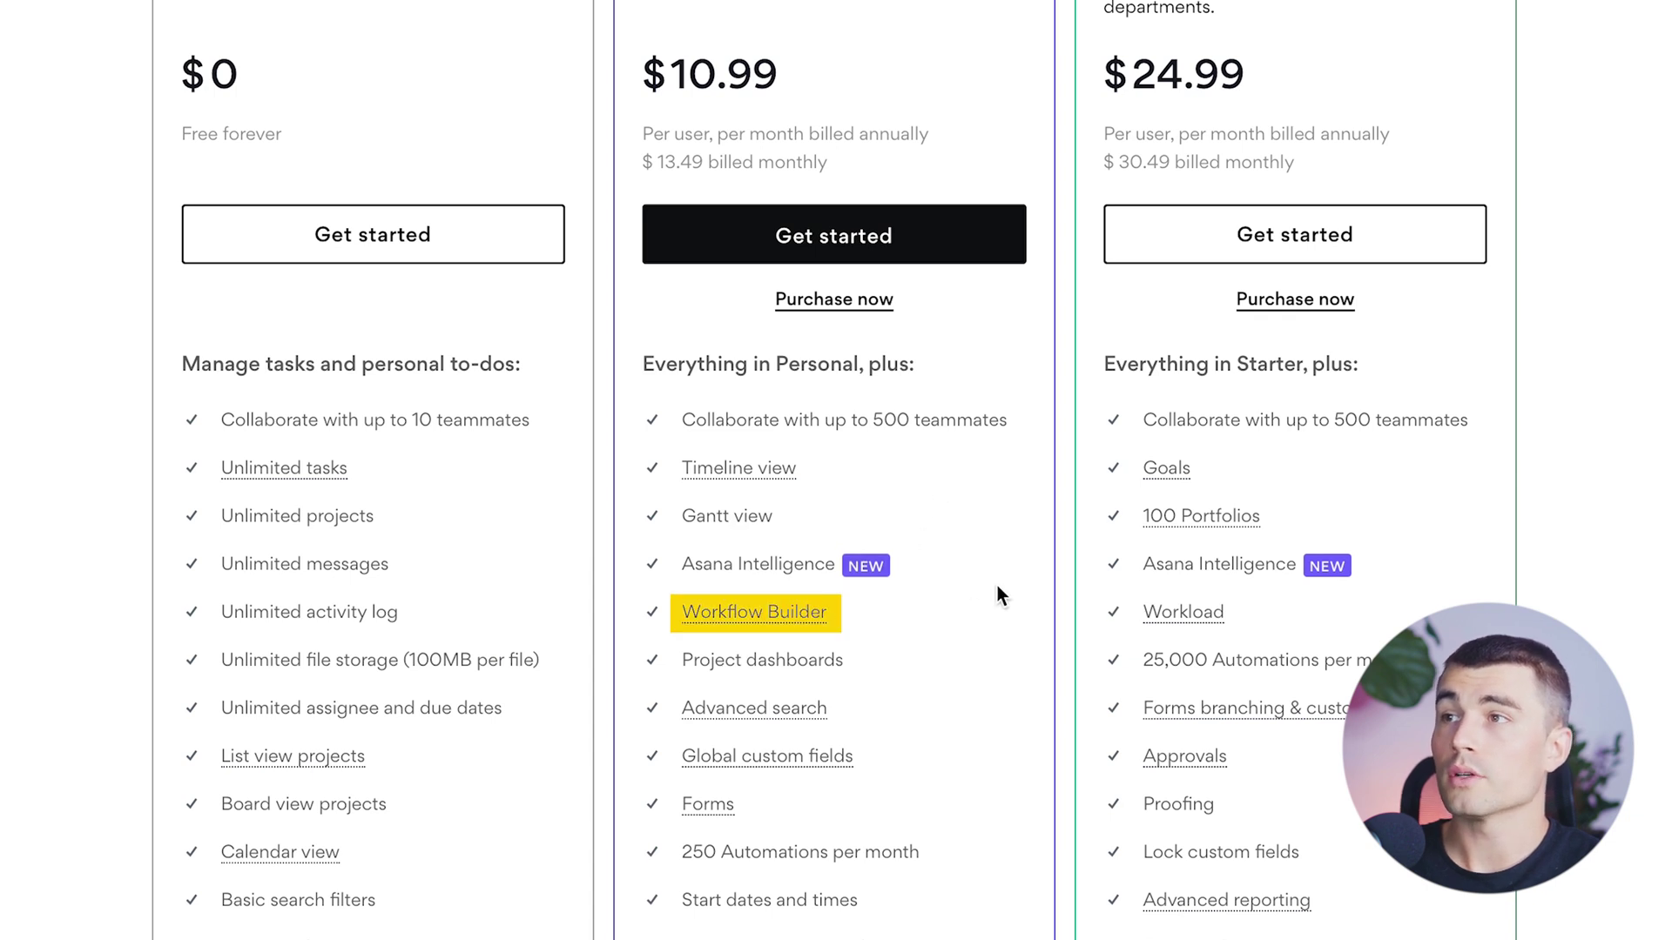
Step: Move from Asana's plans to monday.com pricing: Free $0, Basic $9, Standard $12, Pro $19
{"action": "scroll", "coordinate": [937, 635], "scroll_direction": "down", "scroll_amount": 1}
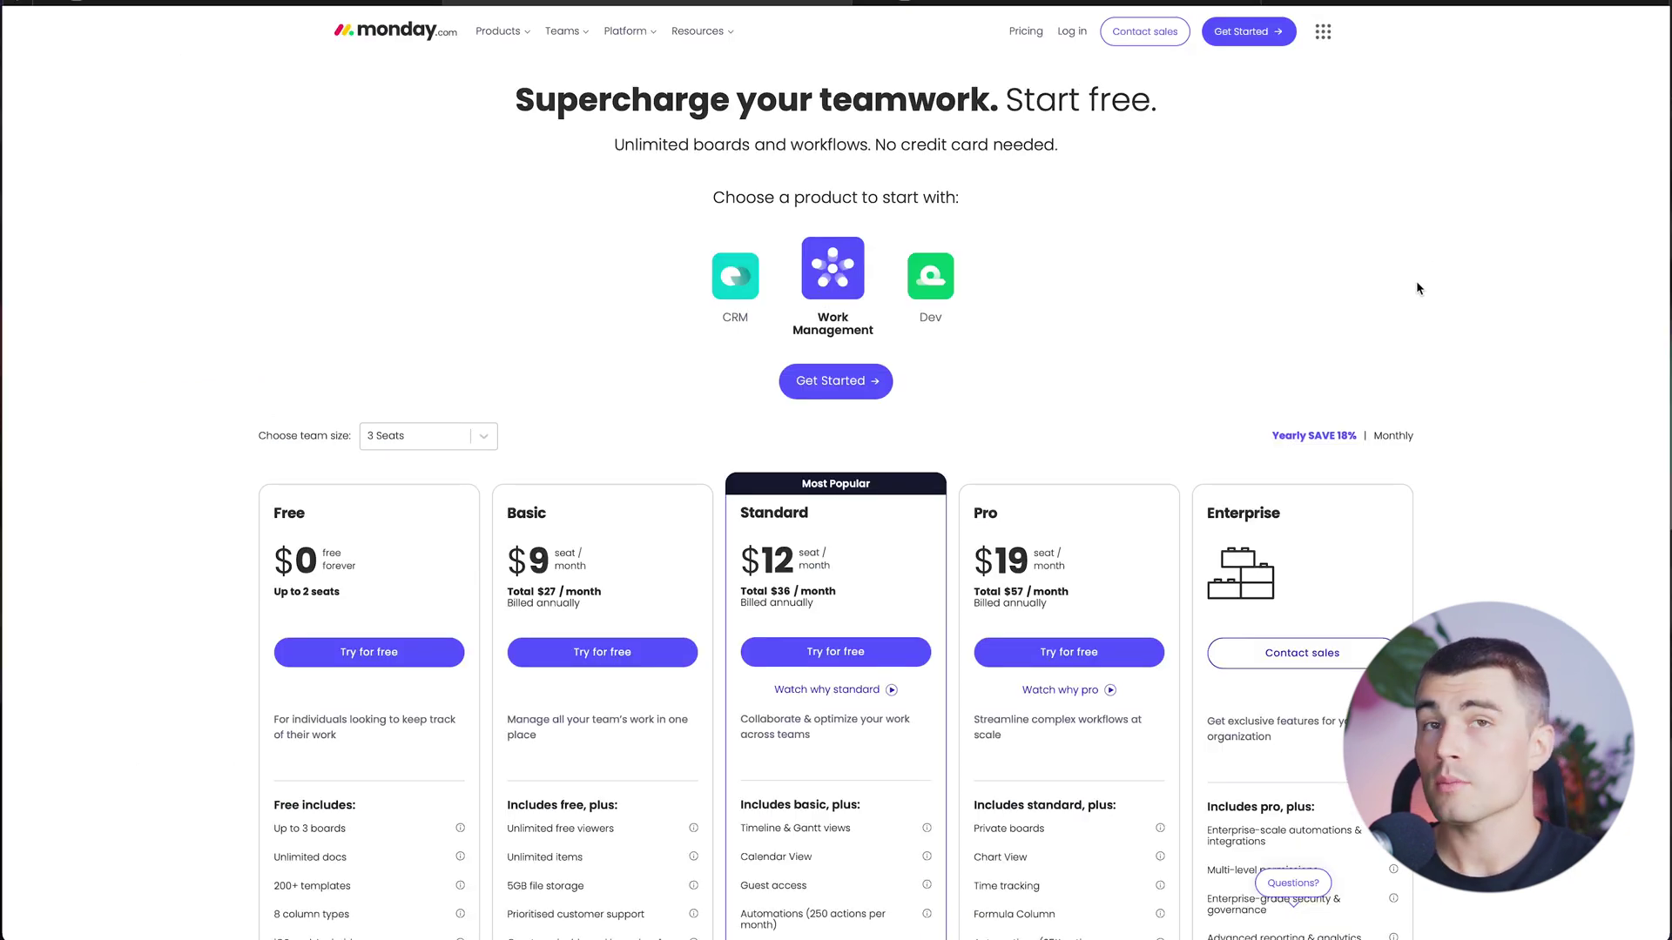
Step: Switch monday.com pricing to monthly billing: Basic $12, Standard $14, Pro $24 per seat
{"action": "scroll", "coordinate": [1414, 281], "scroll_direction": "down", "scroll_amount": 1}
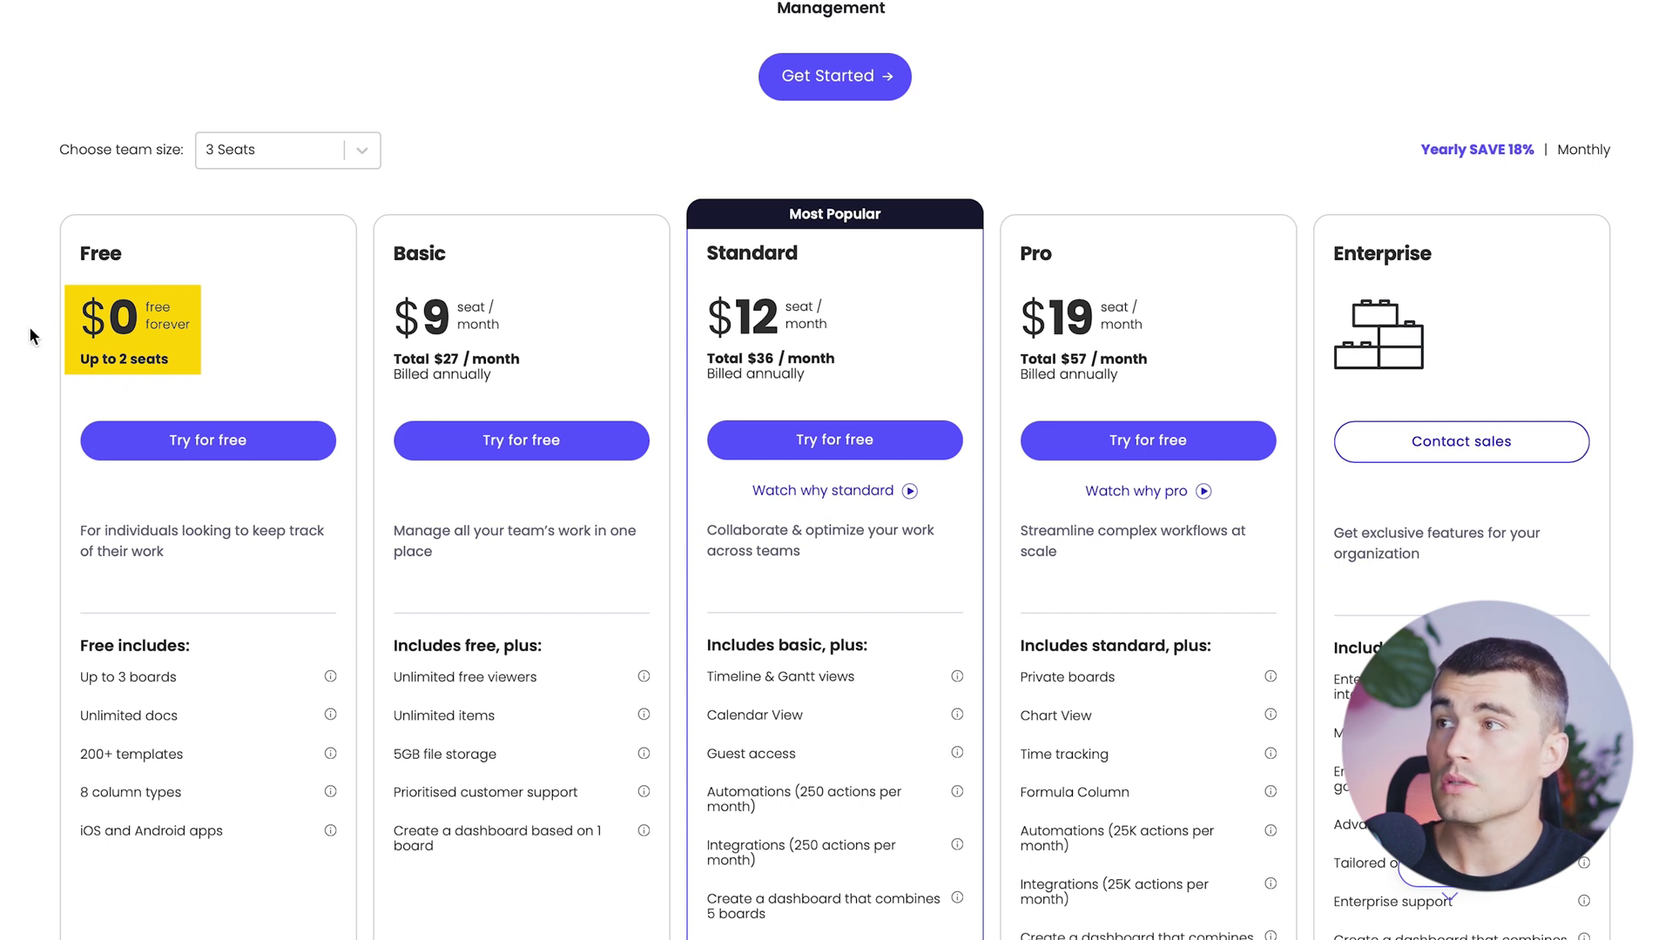
{"action": "scroll", "coordinate": [41, 324], "scroll_direction": "down", "scroll_amount": 1}
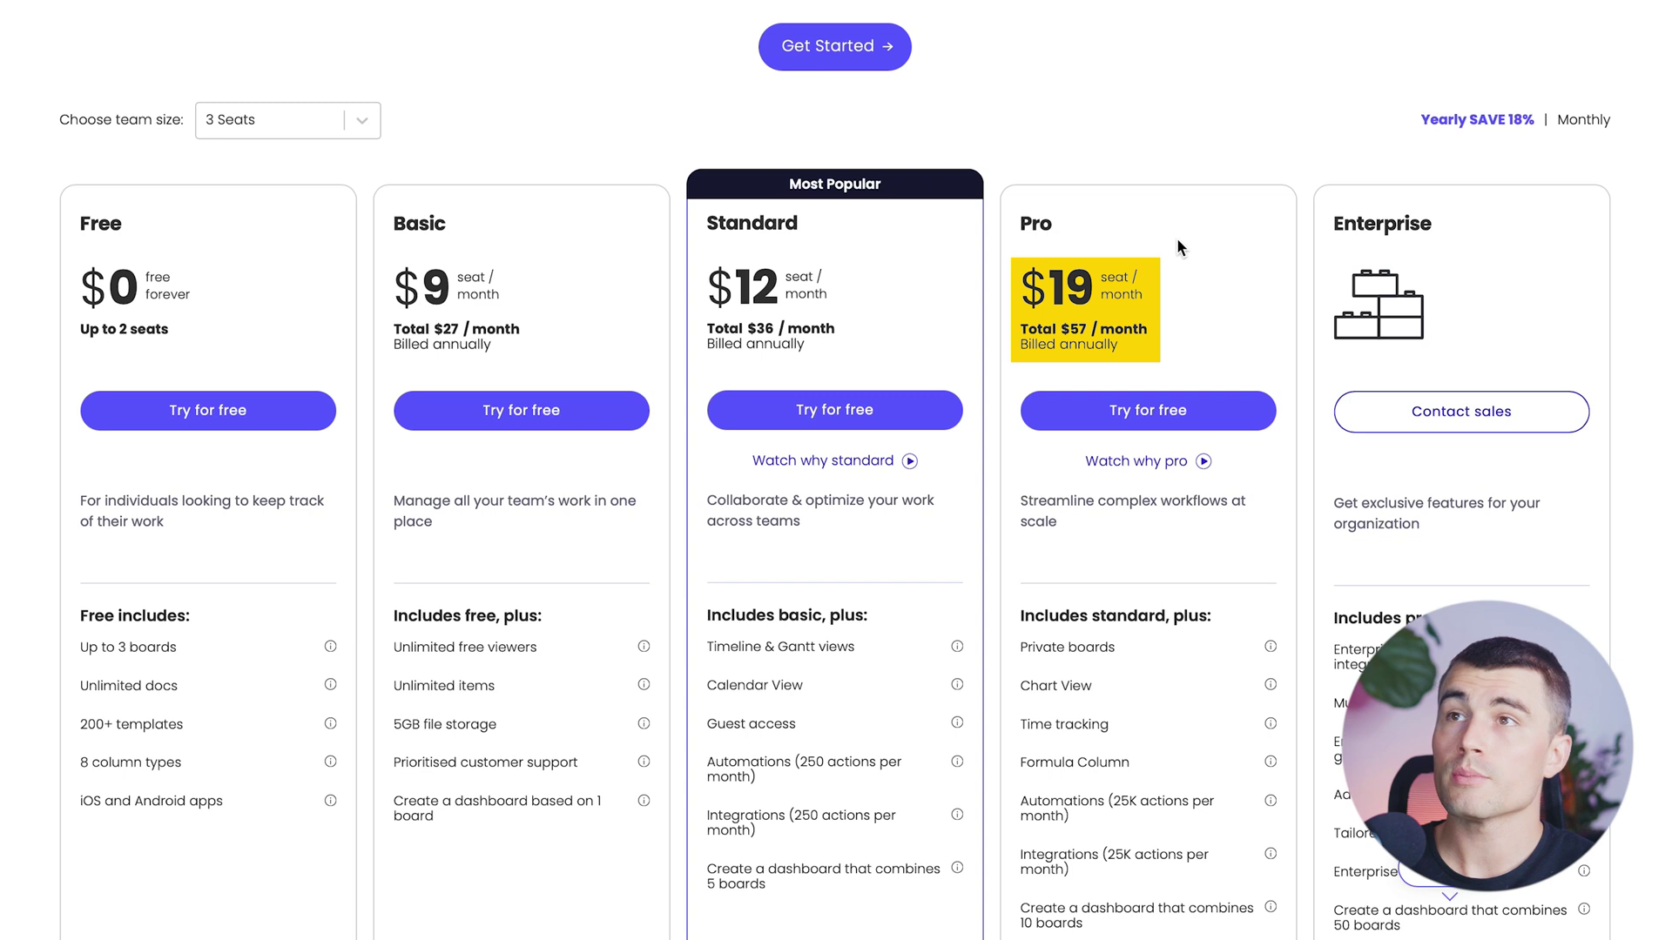
{"action": "left_click", "coordinate": [1573, 127]}
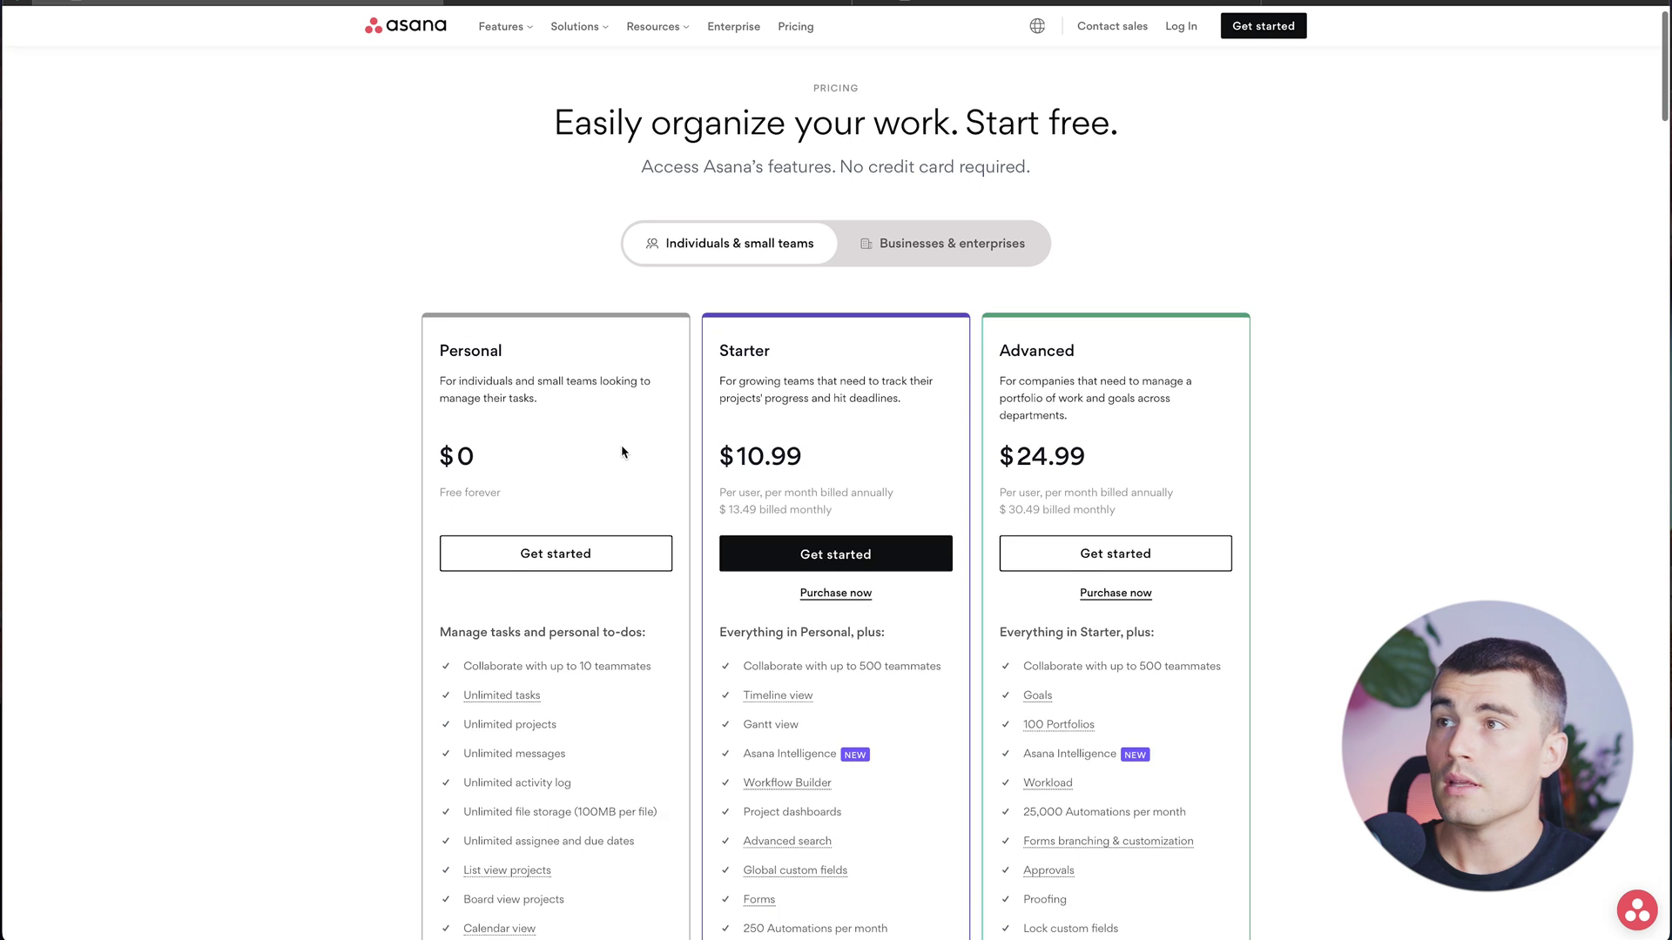
{"action": "scroll", "coordinate": [623, 452], "scroll_direction": "down", "scroll_amount": 1}
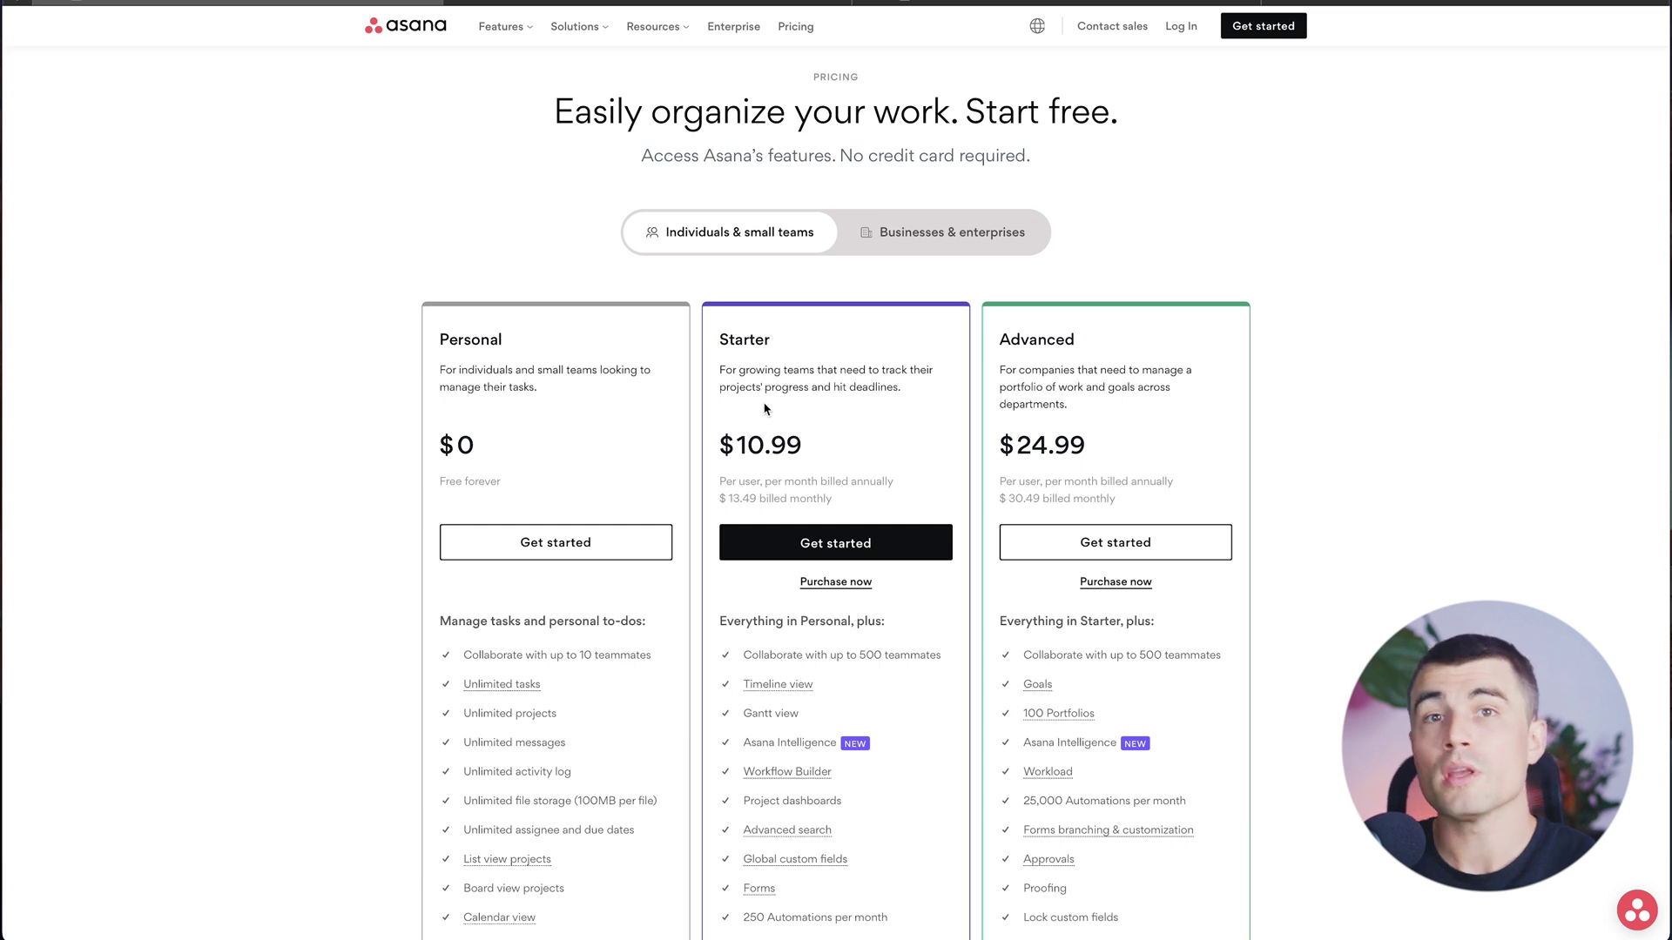
{"action": "left_click", "coordinate": [659, 3]}
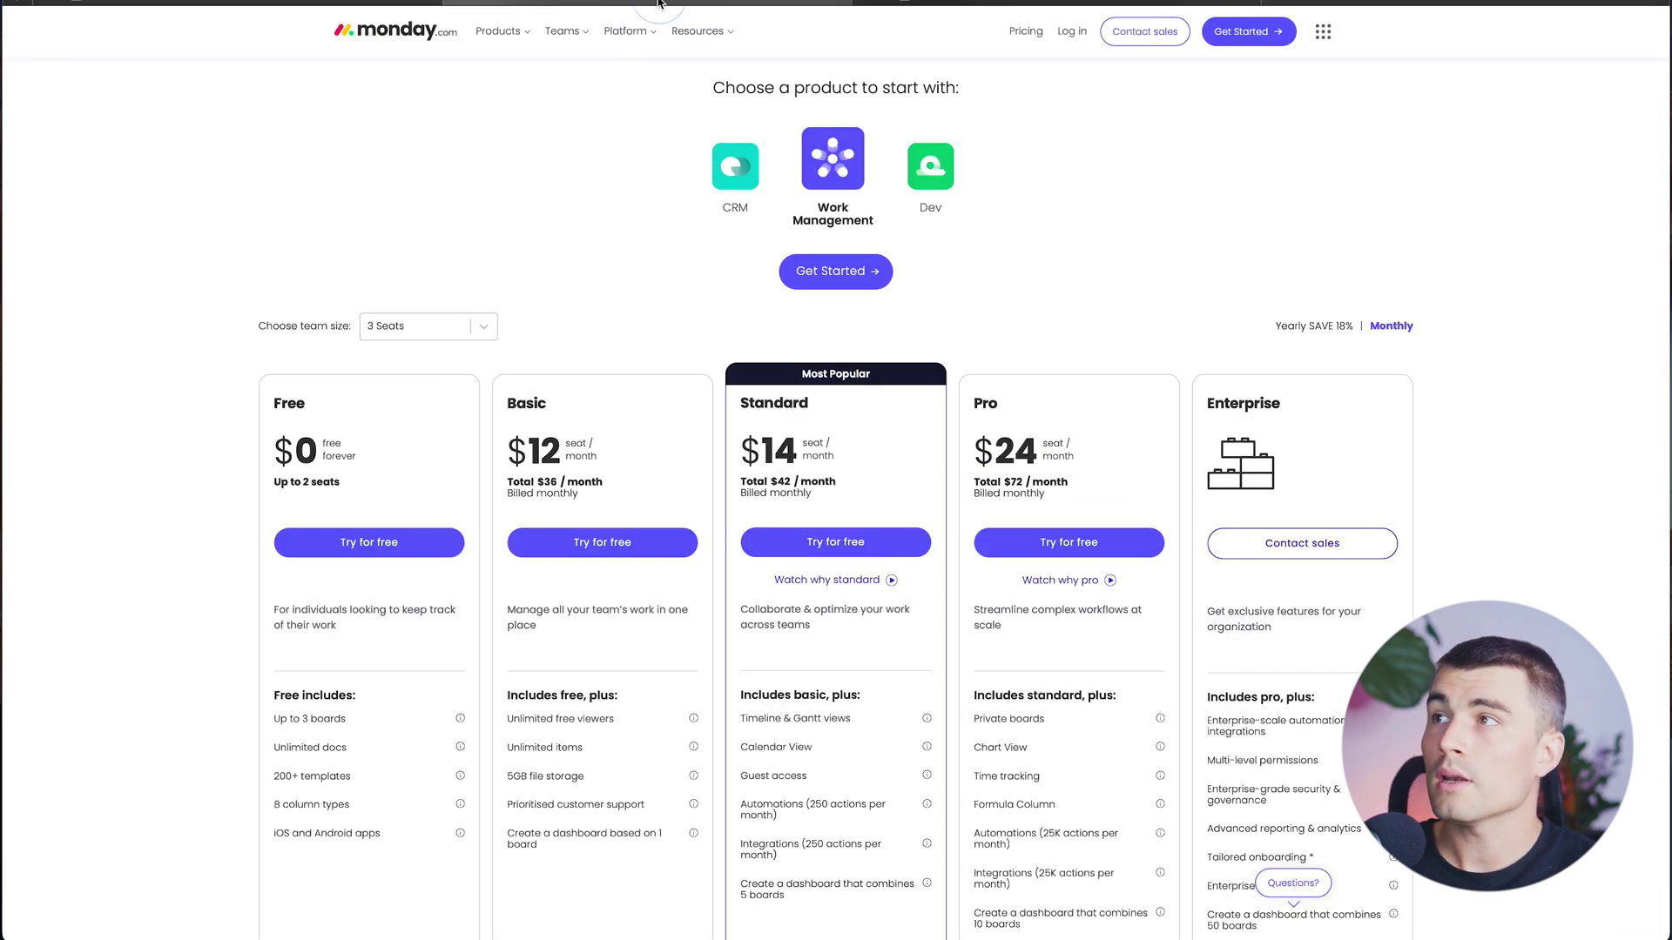
{"action": "scroll", "coordinate": [373, 305], "scroll_direction": "down", "scroll_amount": 1}
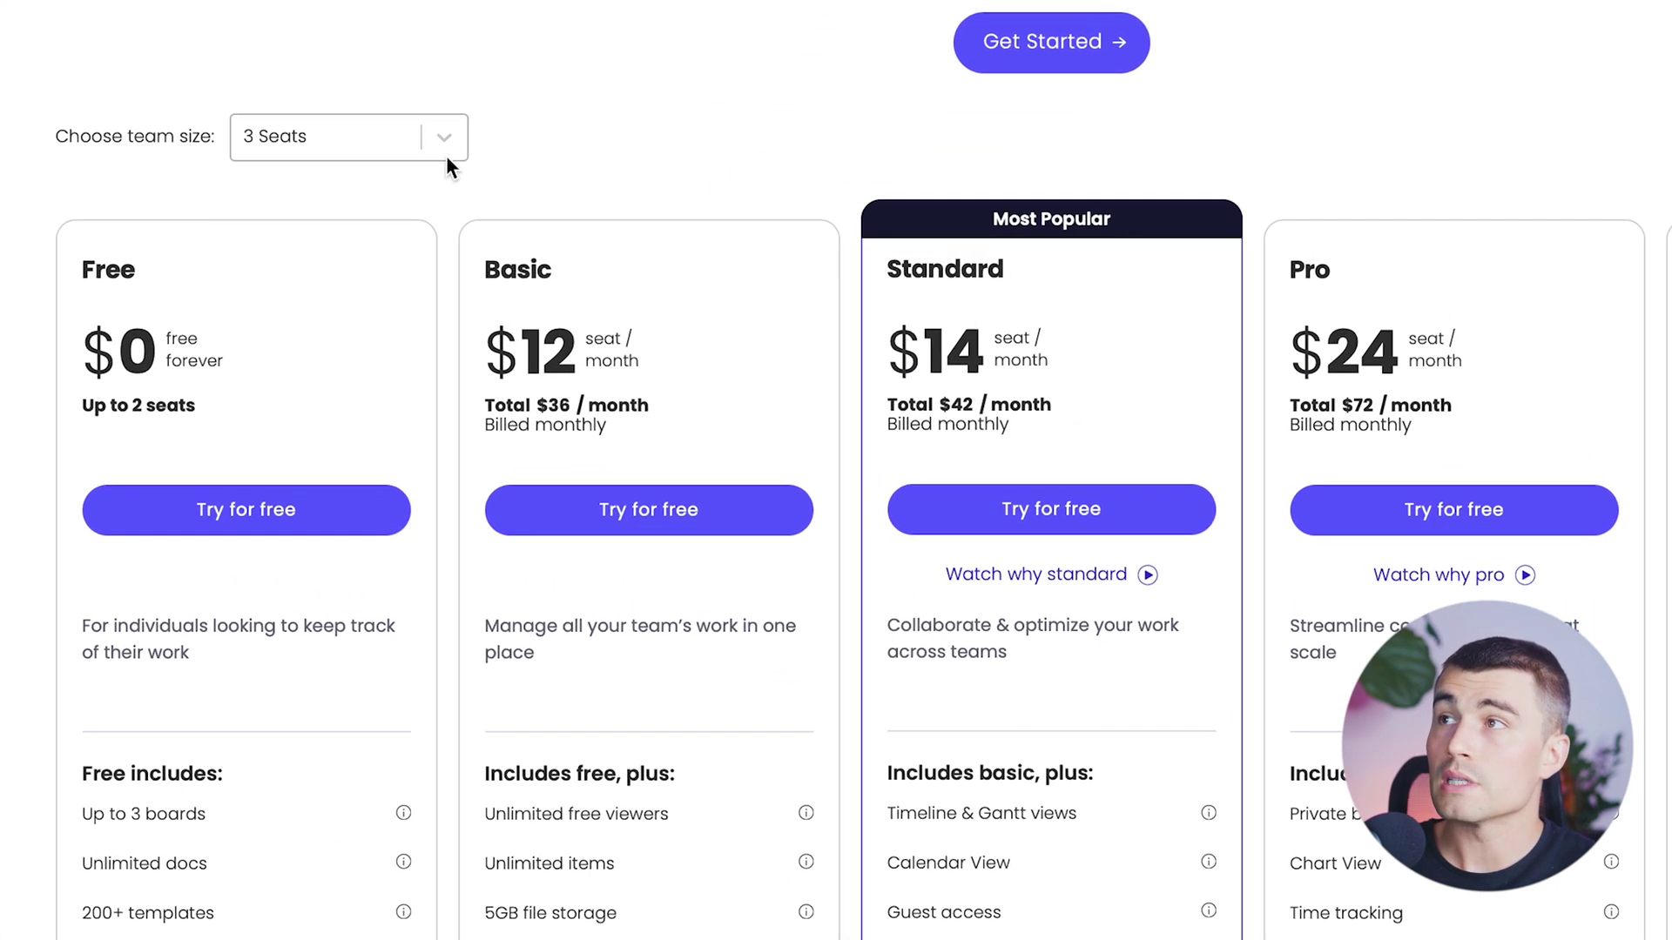
{"action": "left_click", "coordinate": [456, 141]}
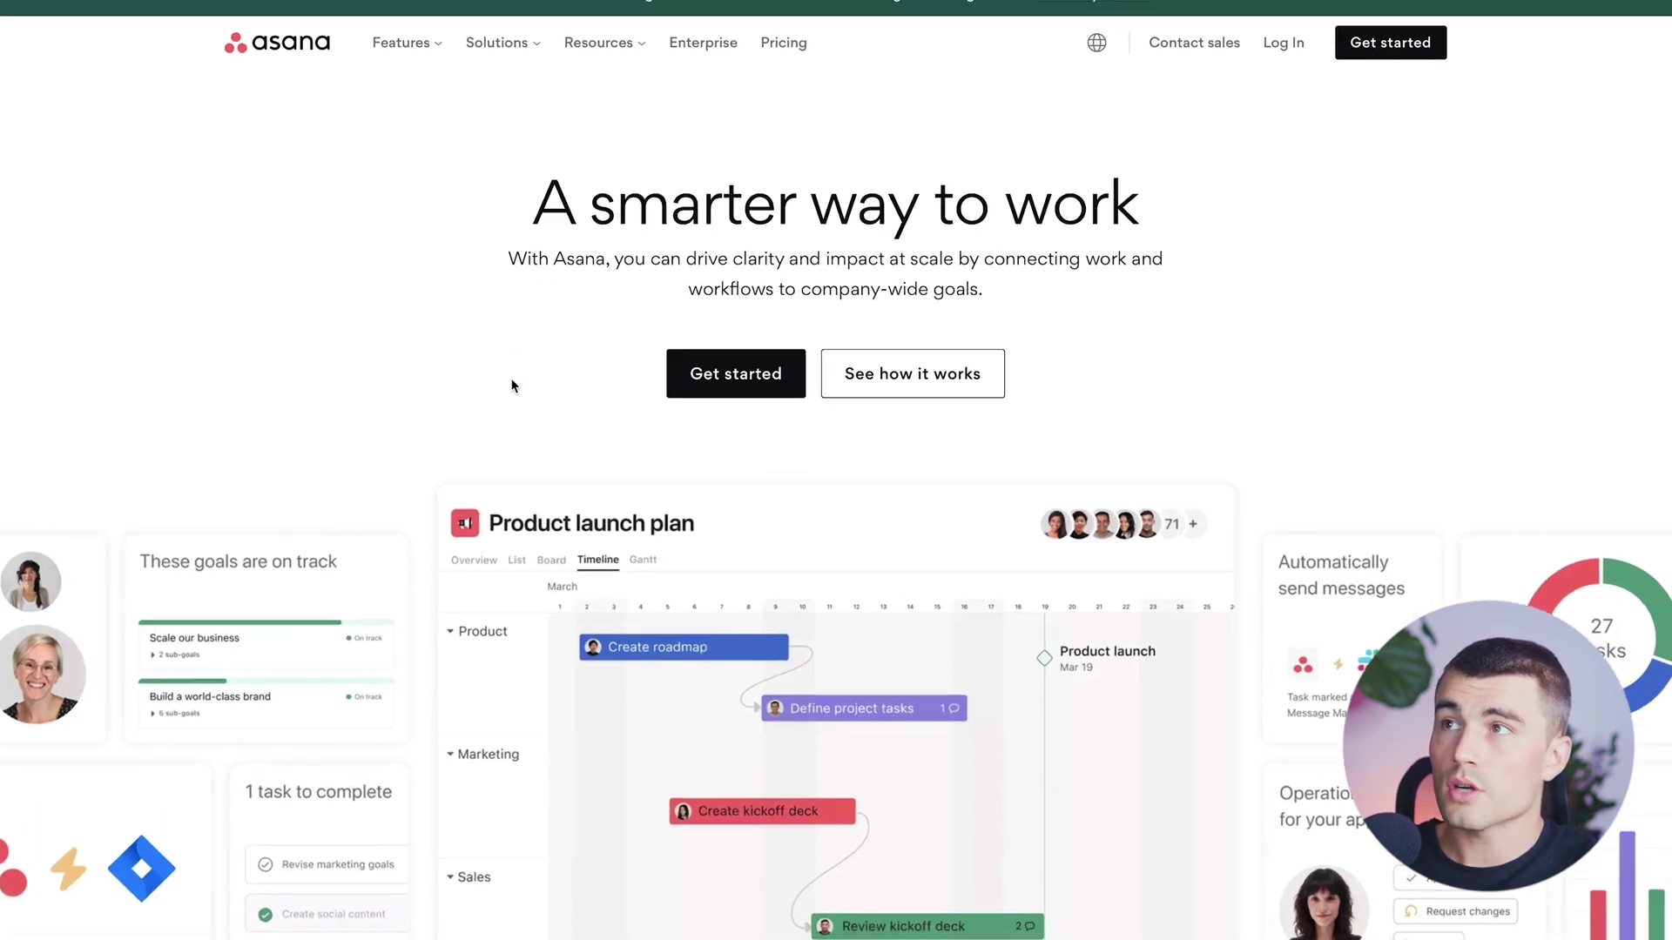
Step: Sign up for Asana with a work e-mail, full name and password to reach the role question
{"action": "left_click", "coordinate": [720, 375]}
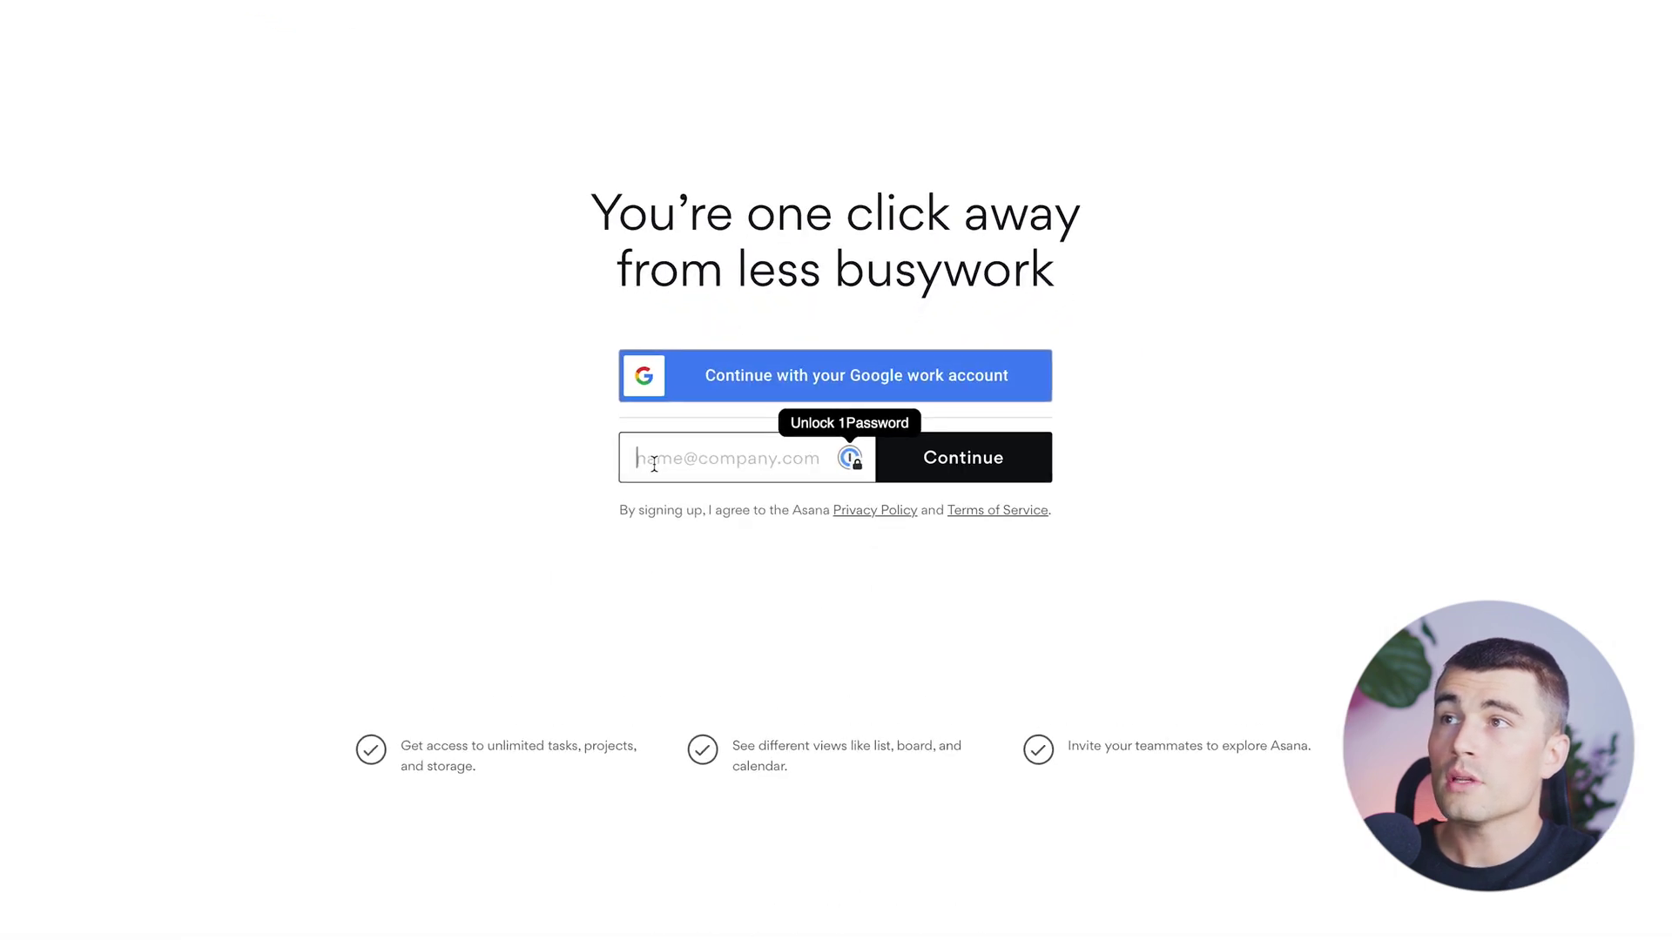
{"action": "key", "text": "ctrl+v"}
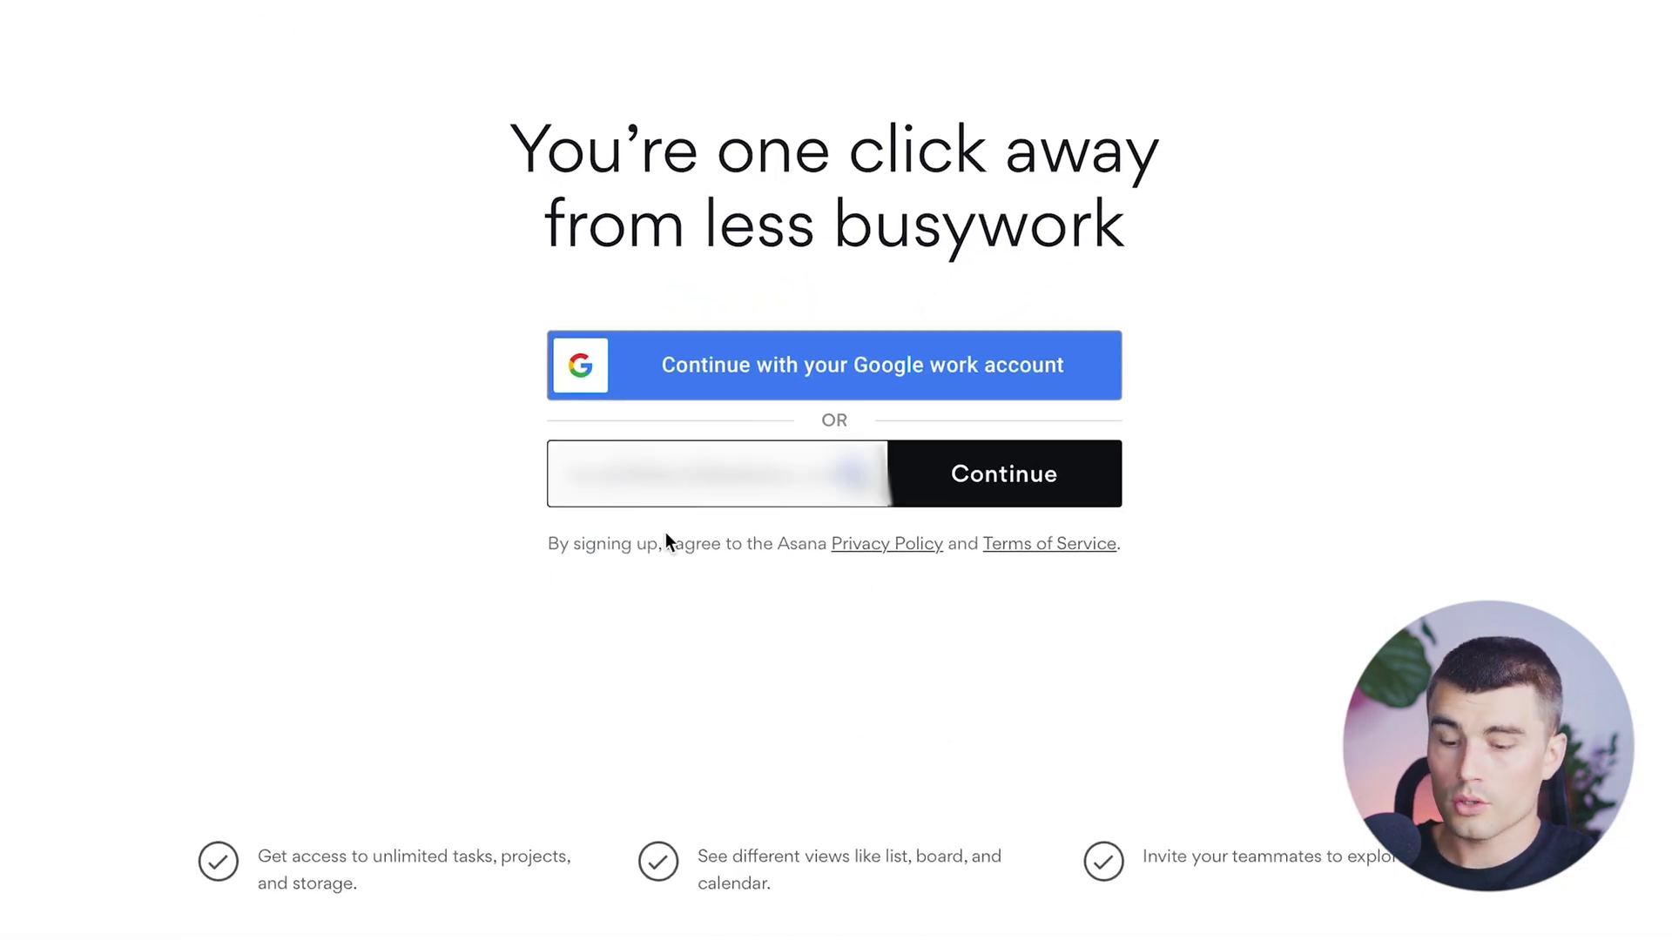
{"action": "left_click", "coordinate": [1073, 486]}
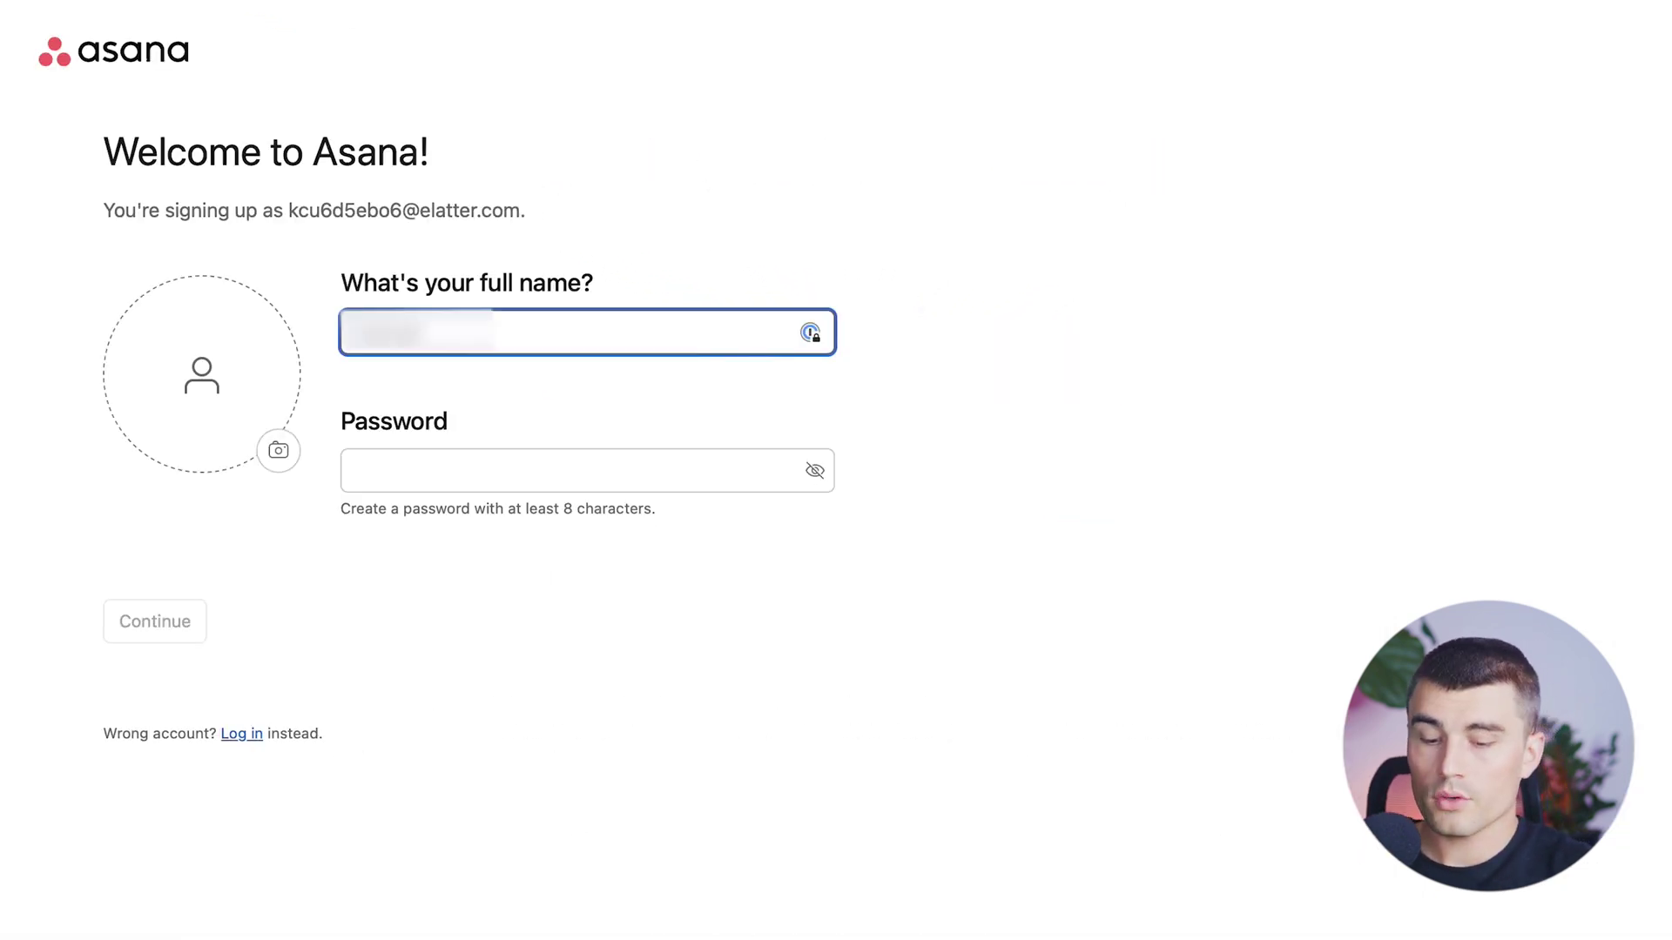
{"action": "key", "text": "Tab"}
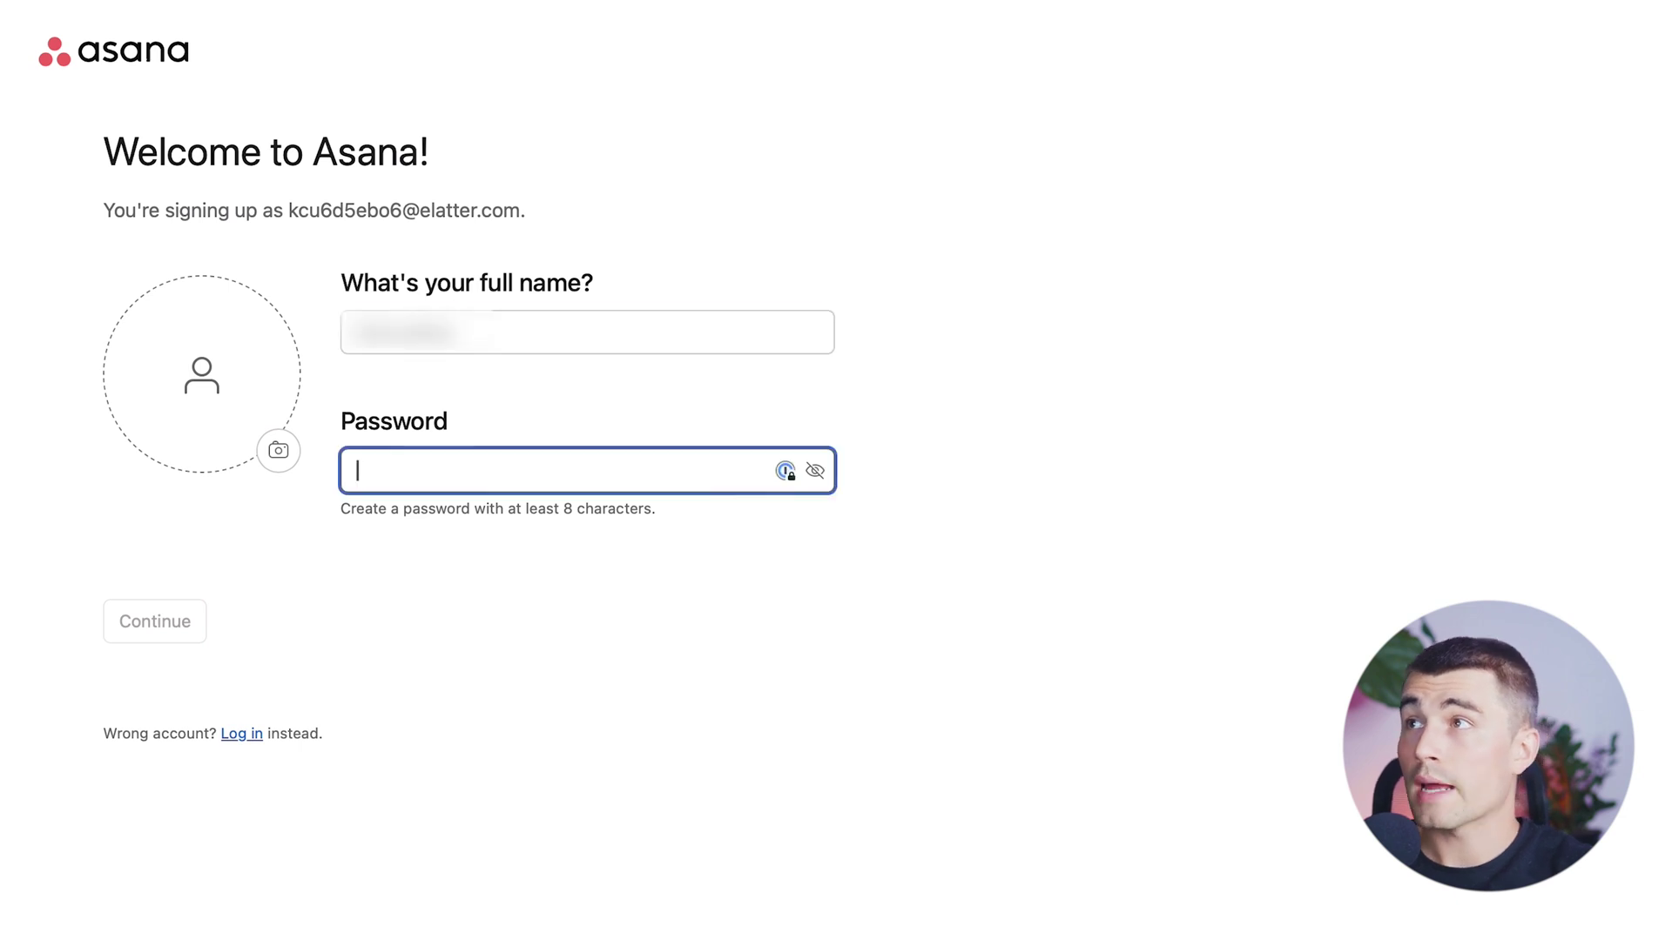
{"action": "type", "text": "********"}
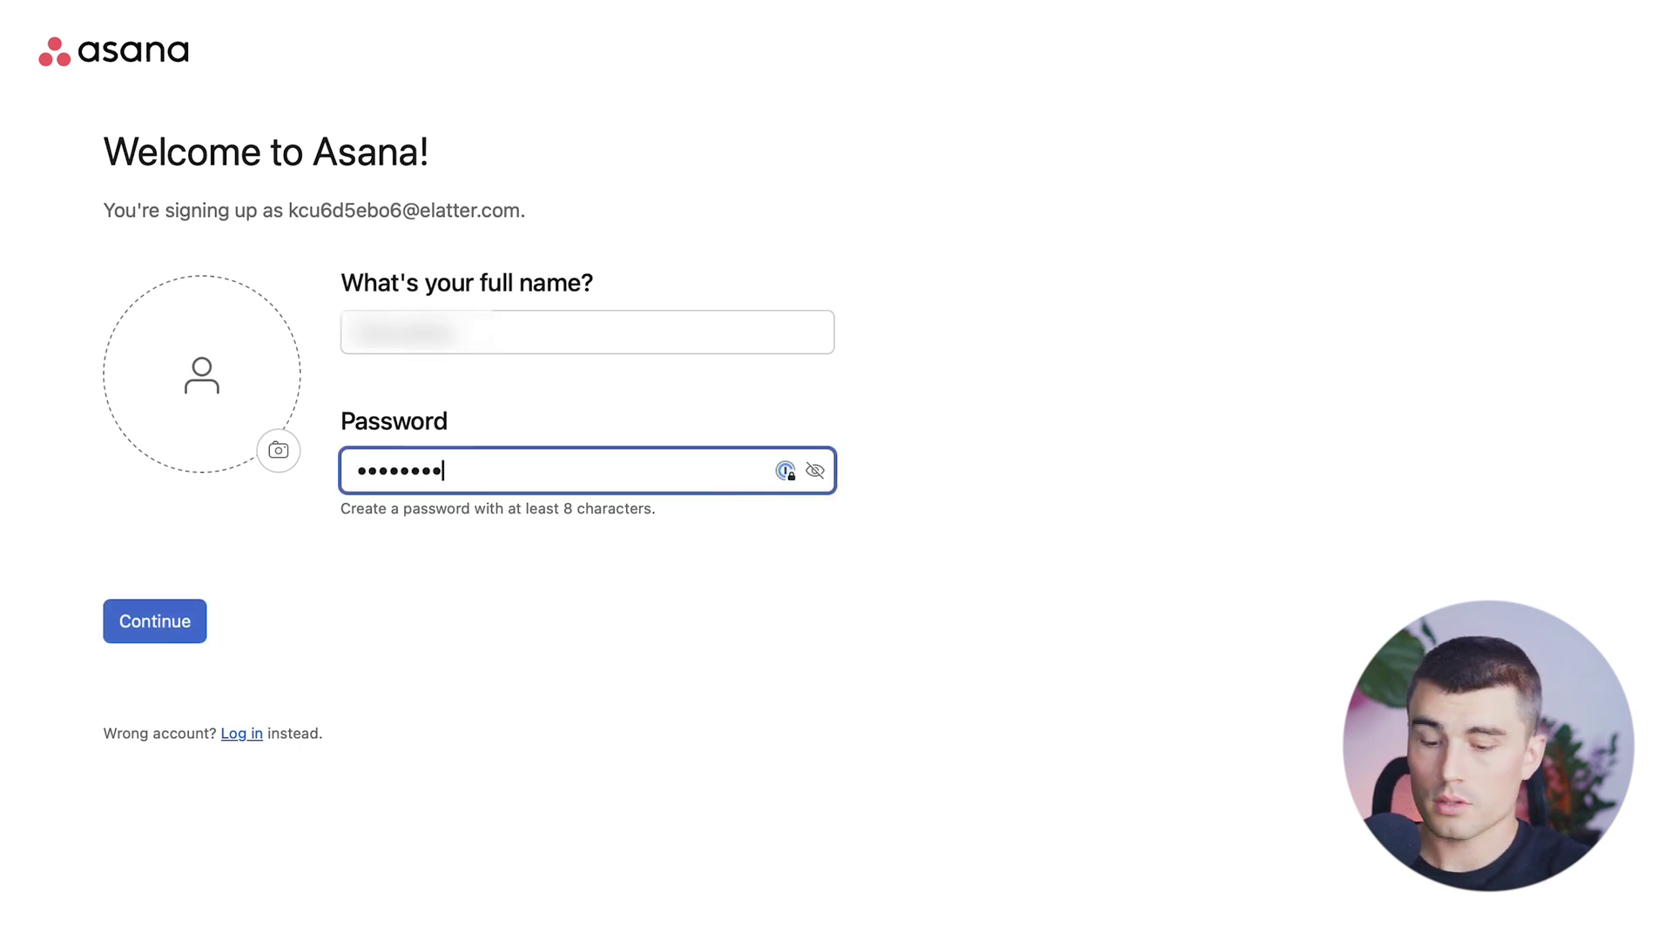
{"action": "key", "text": "Return"}
{"action": "left_click", "coordinate": [444, 325]}
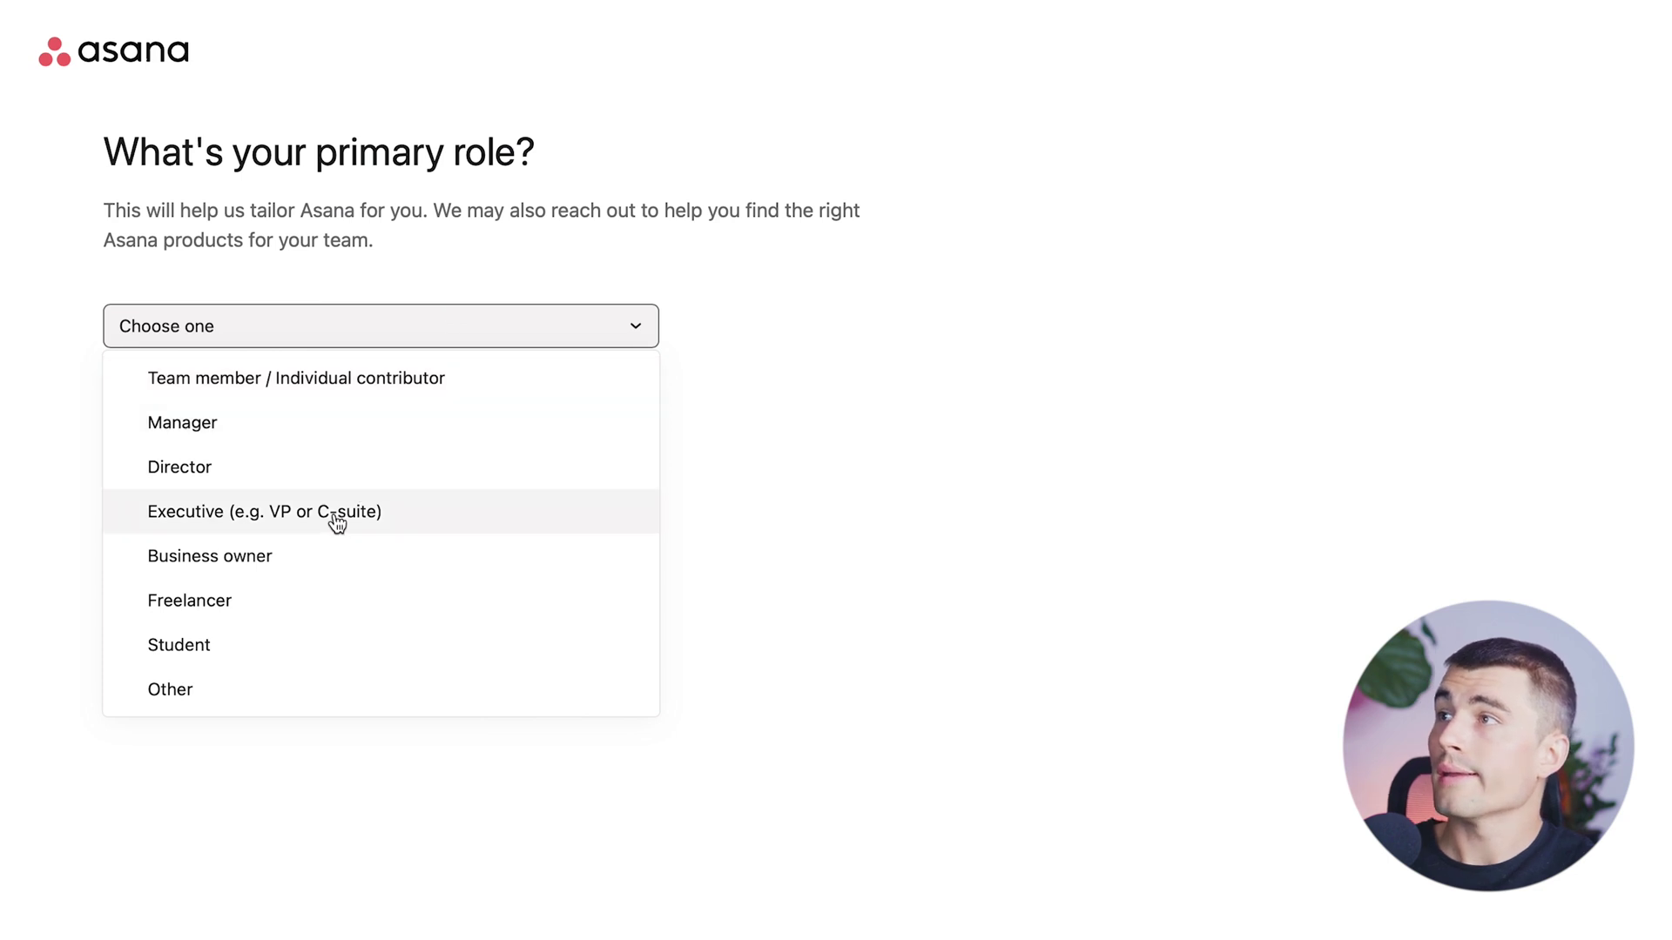
Step: Answer onboarding with a primary role, Project or Program Management, and Project and process management
{"action": "left_click", "coordinate": [303, 556]}
{"action": "left_click", "coordinate": [179, 484]}
{"action": "left_click", "coordinate": [448, 329]}
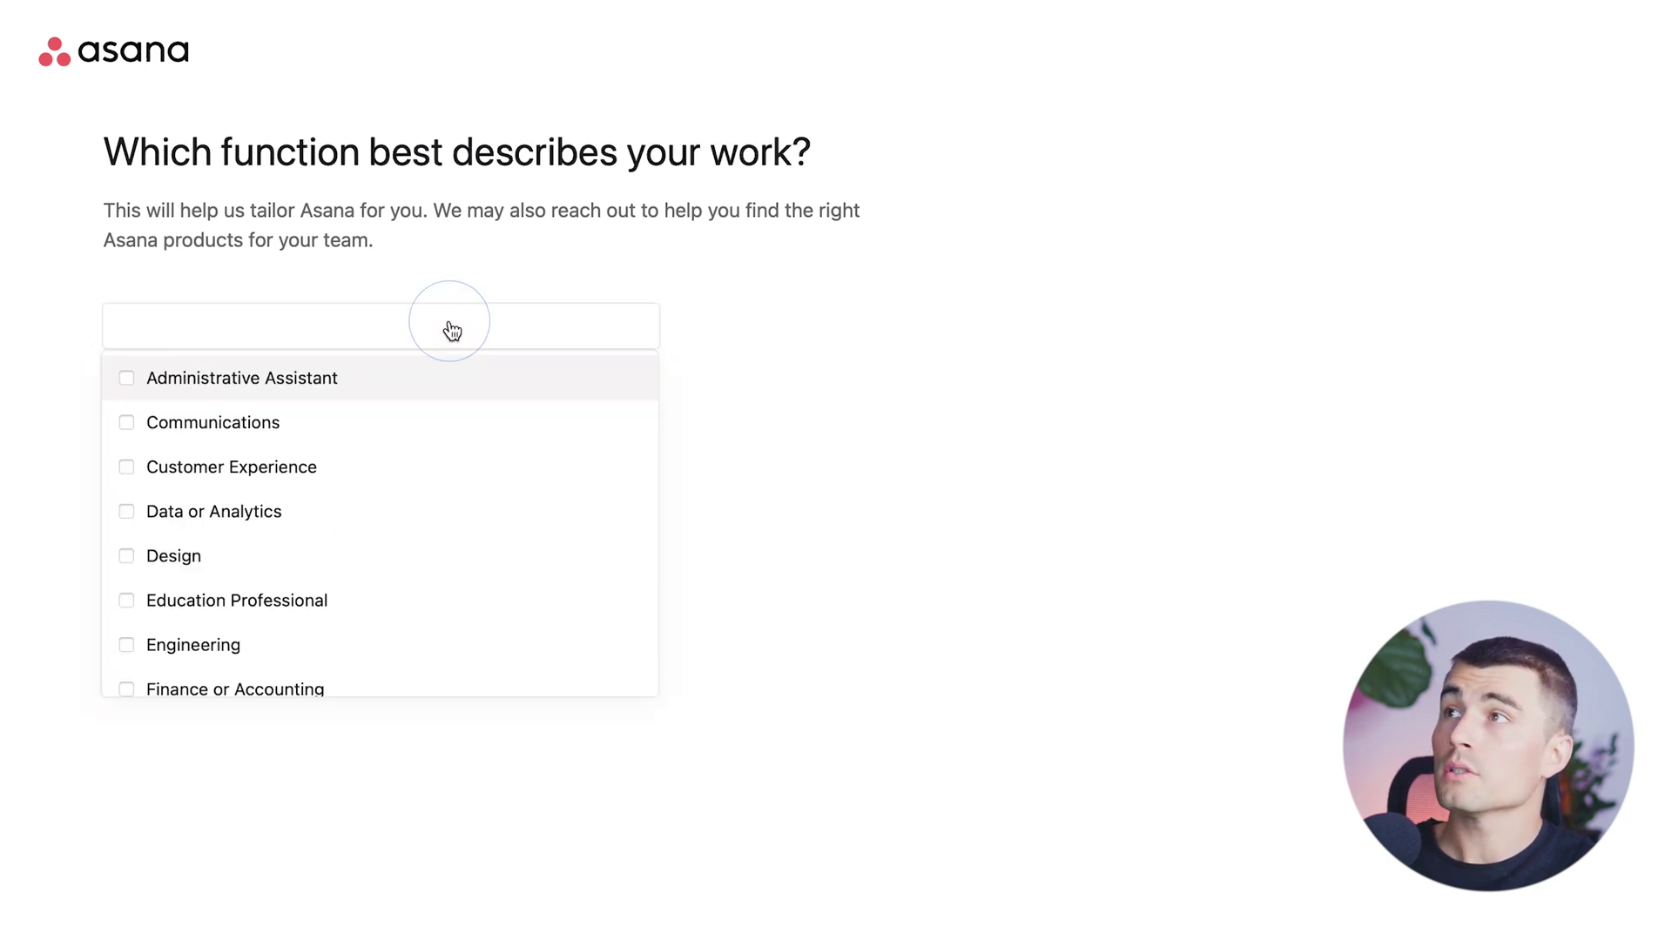
{"action": "scroll", "coordinate": [336, 616], "scroll_direction": "down", "scroll_amount": 5}
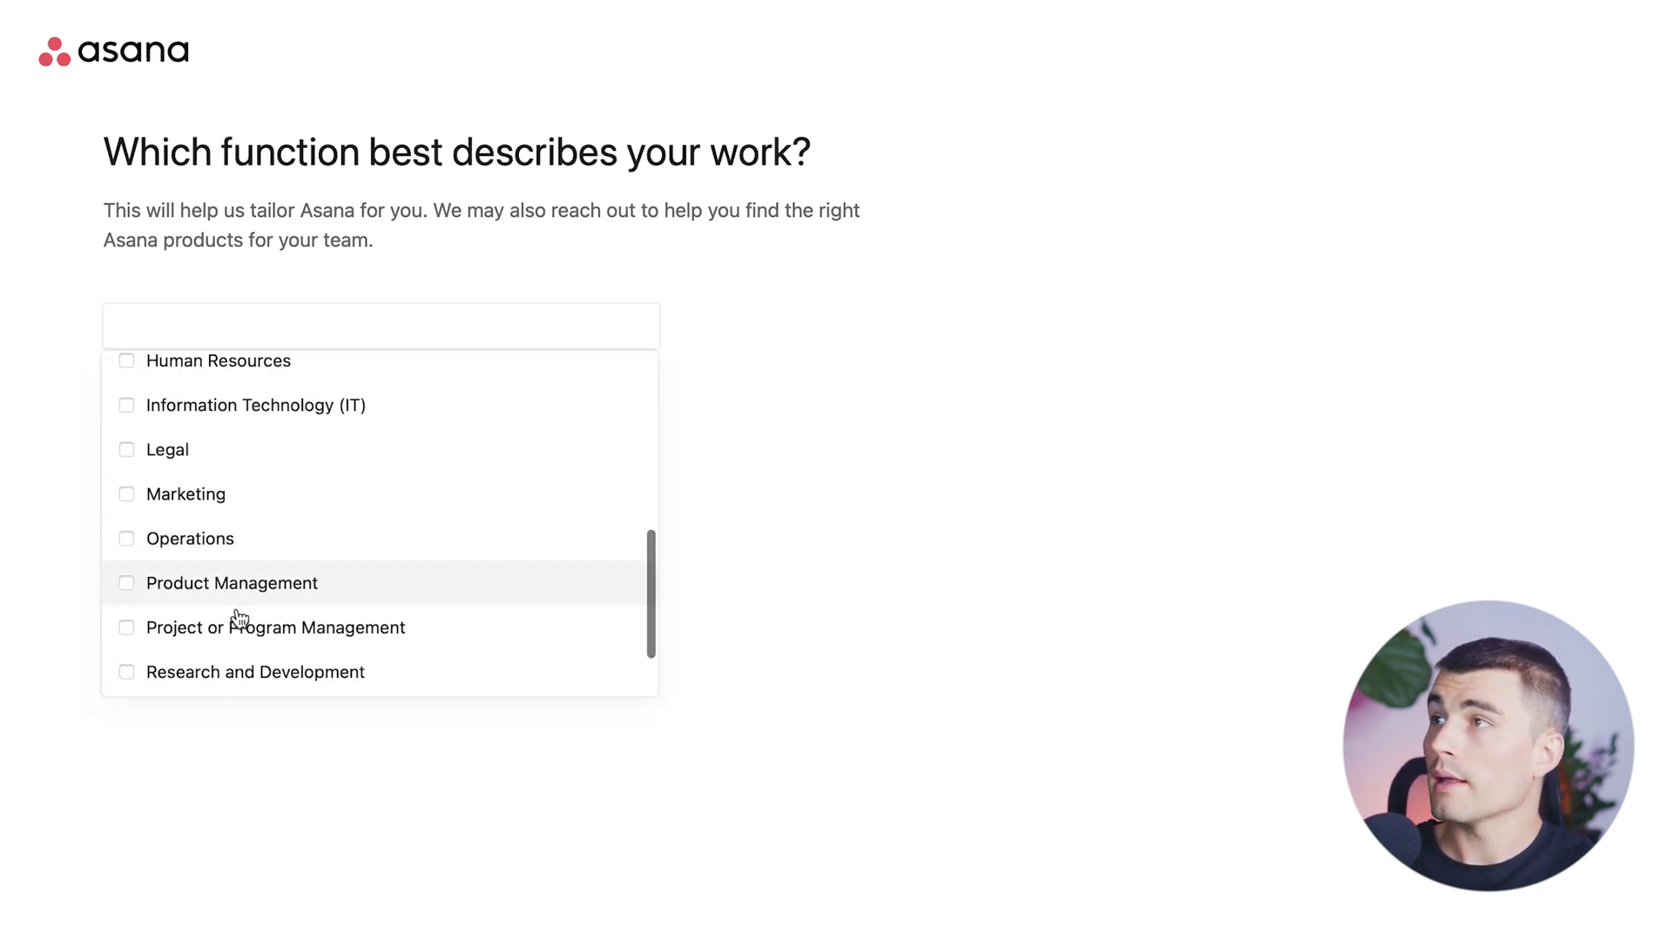
{"action": "left_click", "coordinate": [343, 632]}
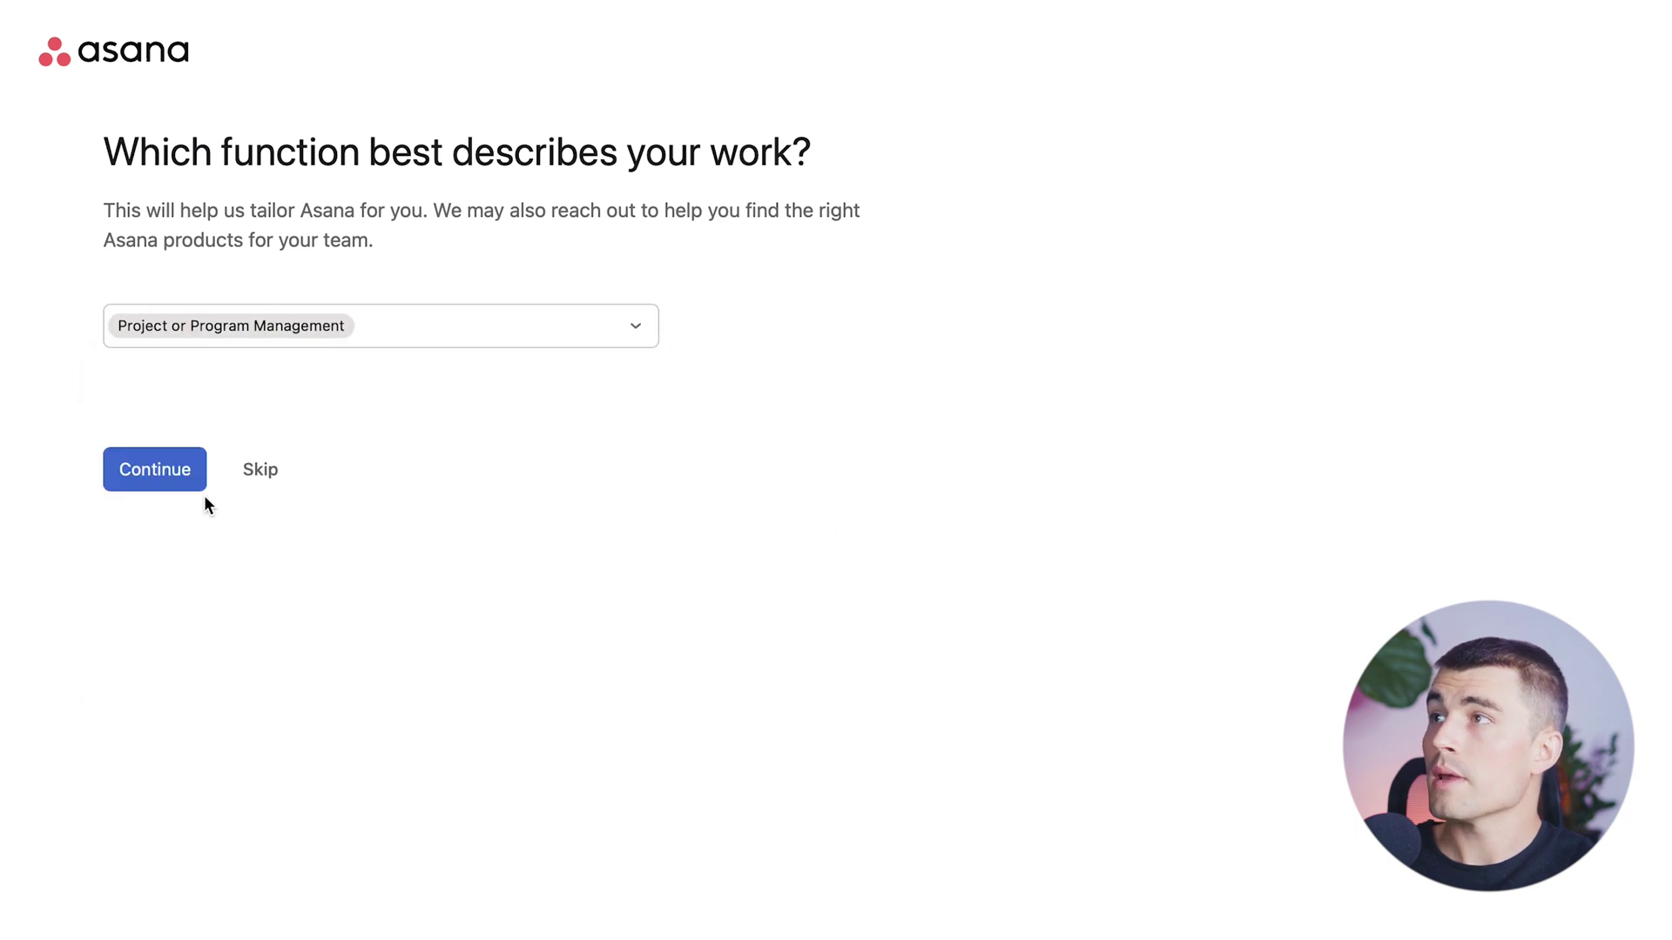
{"action": "left_click", "coordinate": [154, 478]}
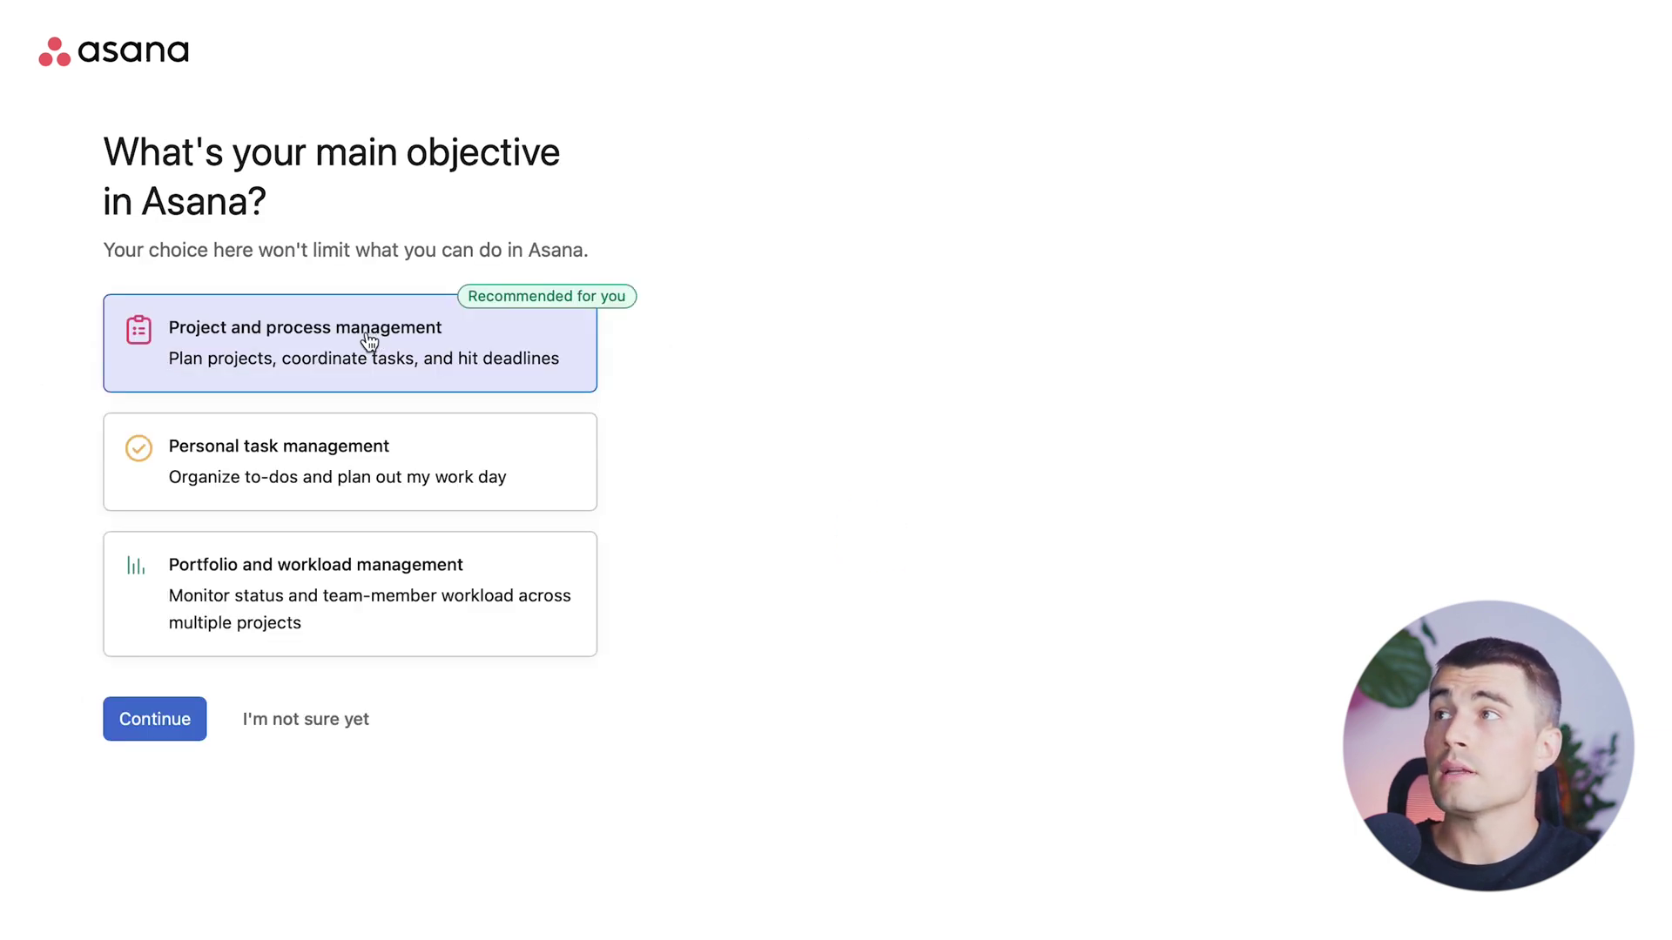
{"action": "left_click", "coordinate": [216, 357]}
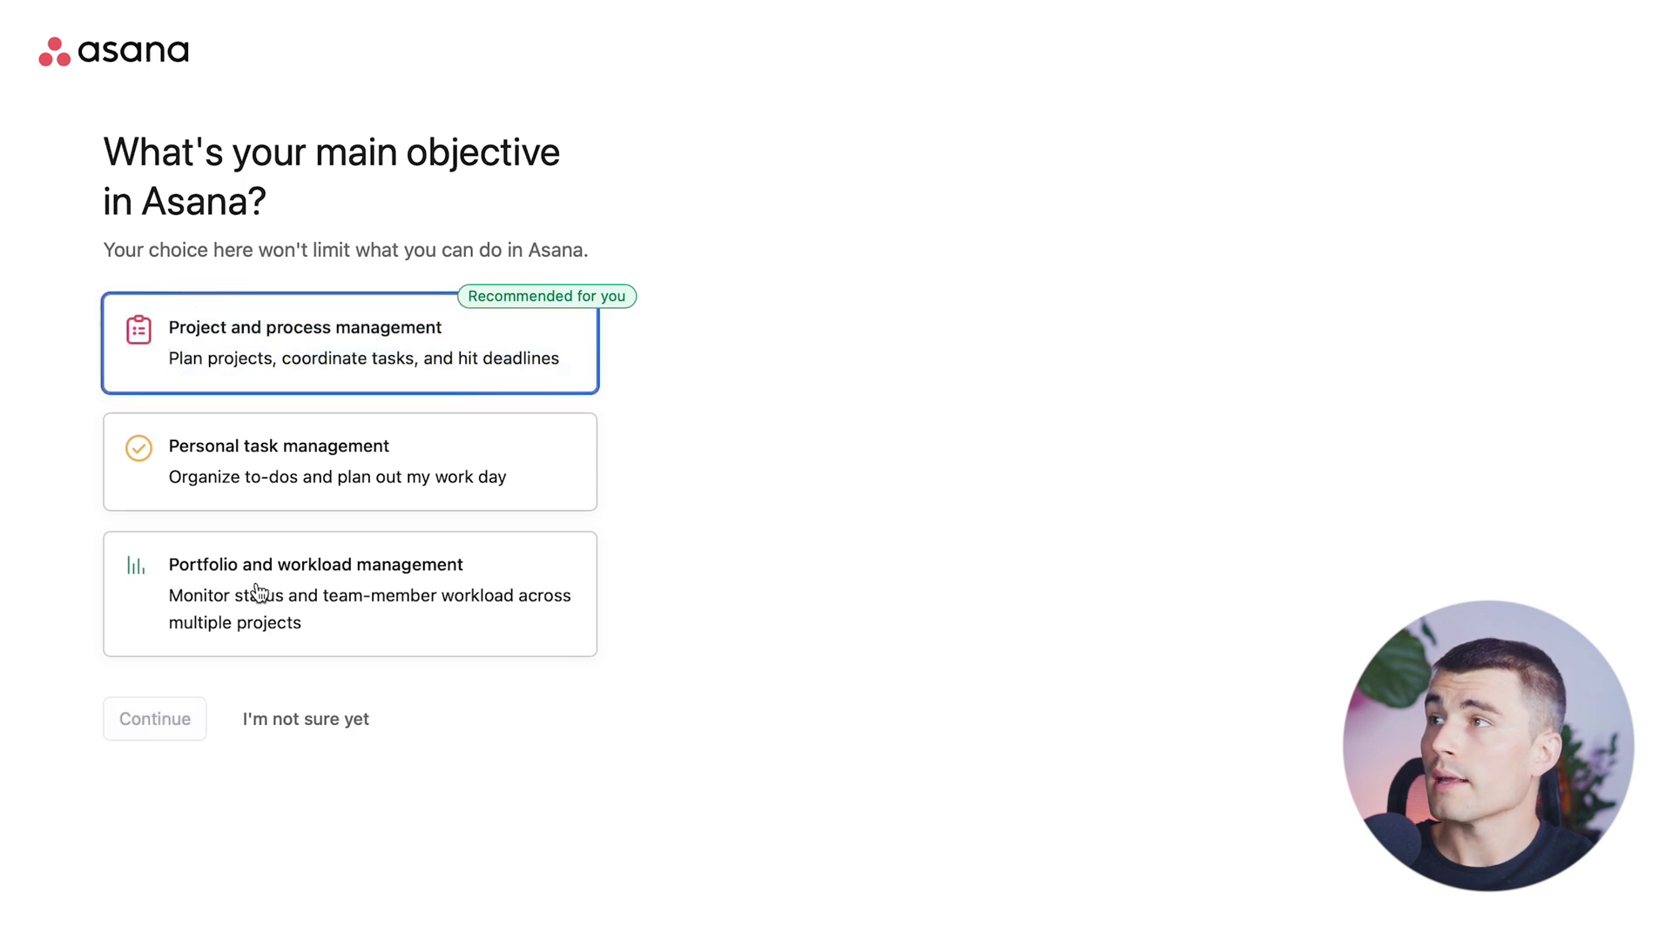
{"action": "left_click", "coordinate": [276, 373]}
{"action": "left_click", "coordinate": [154, 720]}
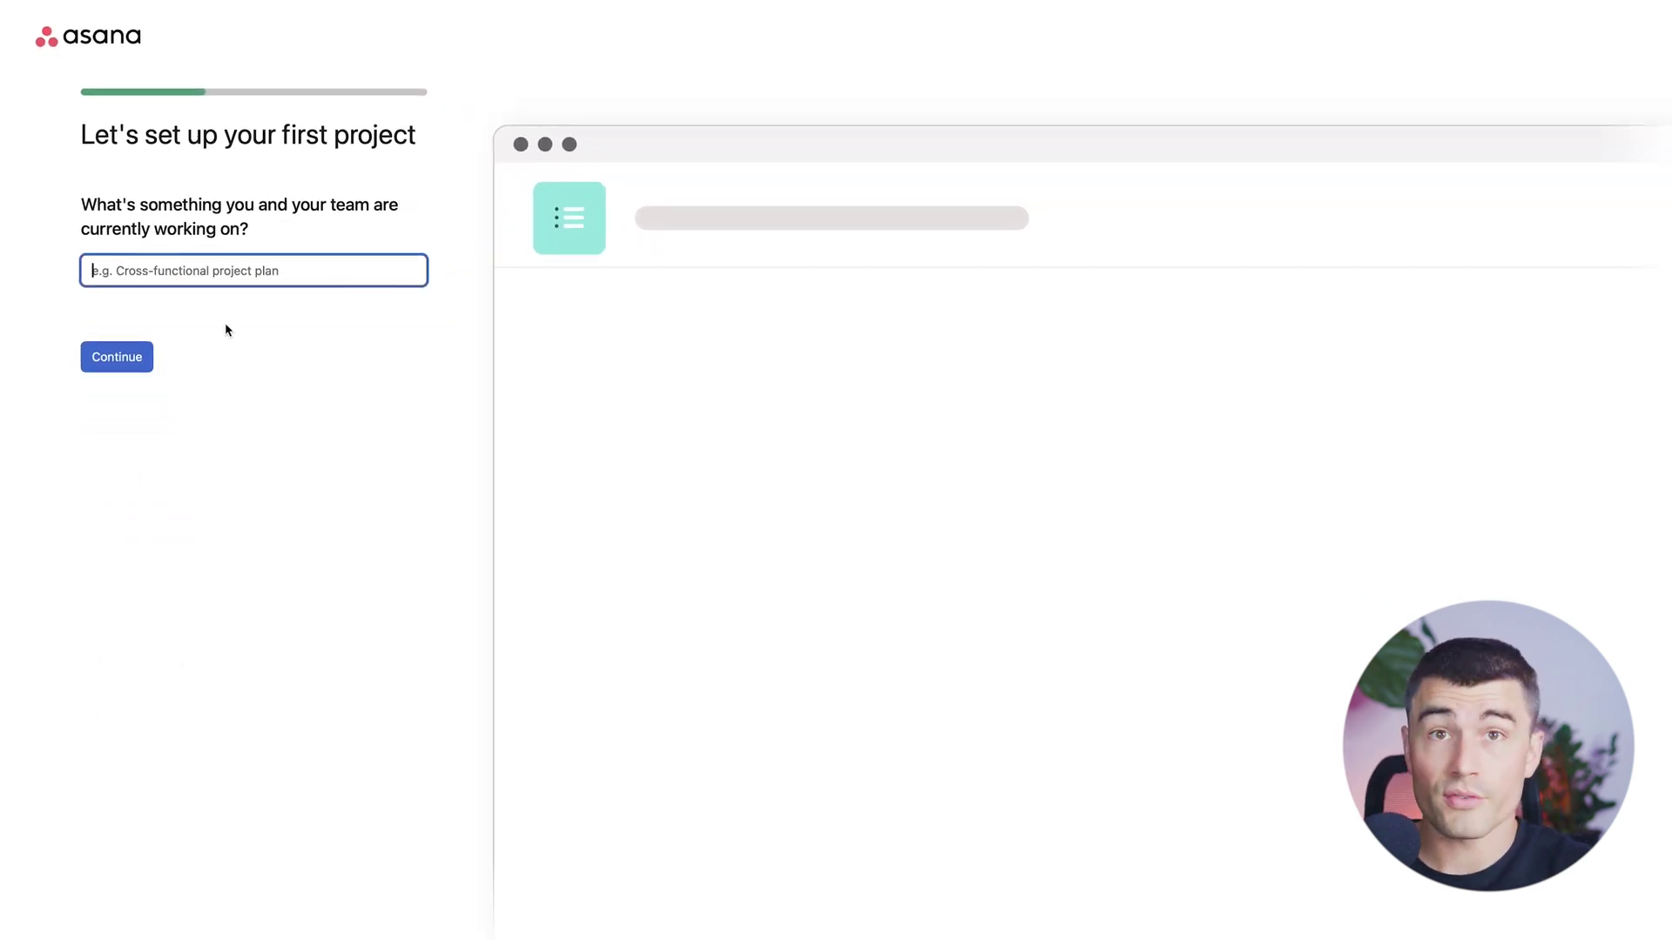
Step: Create the first project 'Sample Project' in List layout and skip inviting teammates
{"action": "type", "text": "Sample Project"}
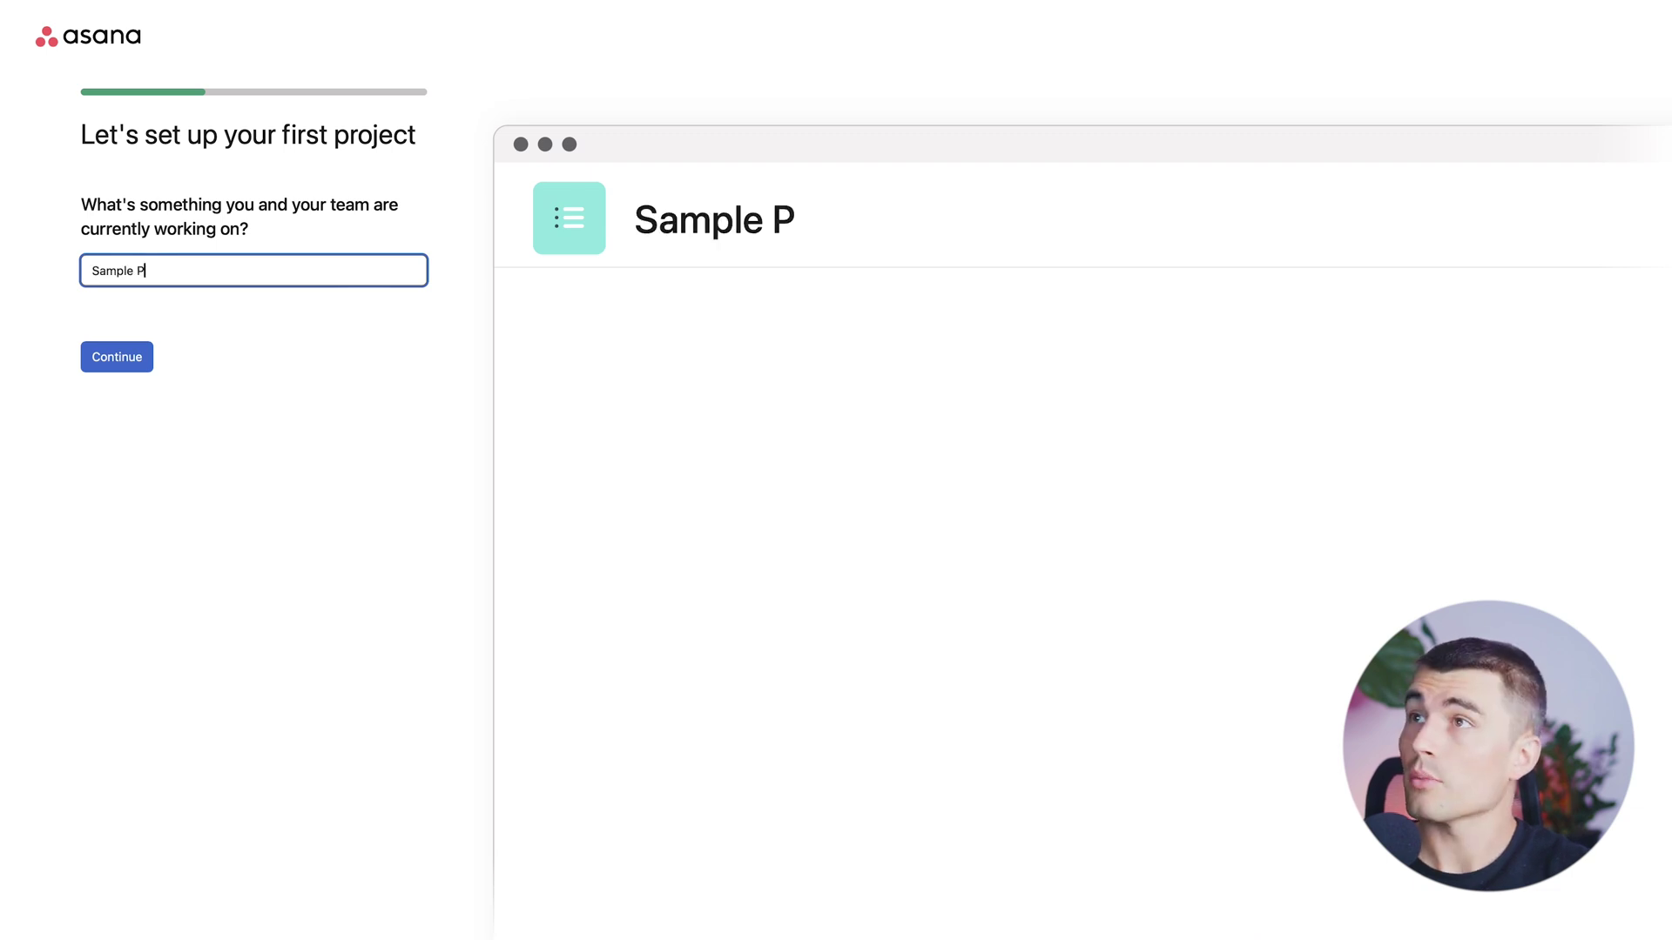
{"action": "left_click", "coordinate": [126, 371]}
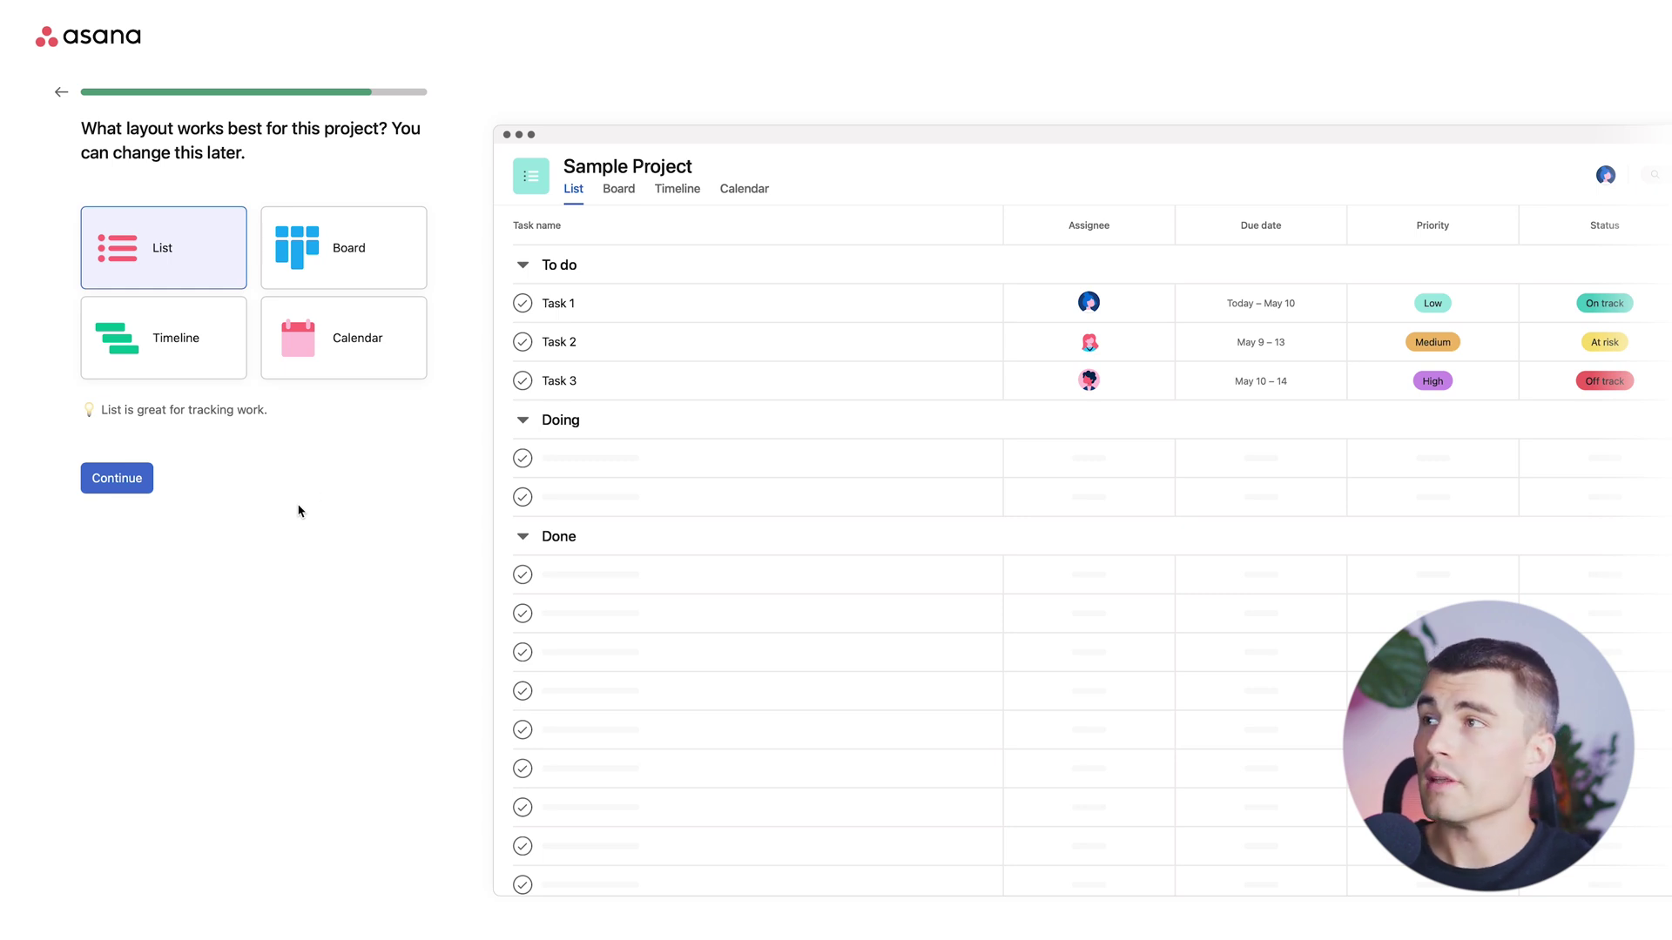
{"action": "left_click", "coordinate": [130, 480]}
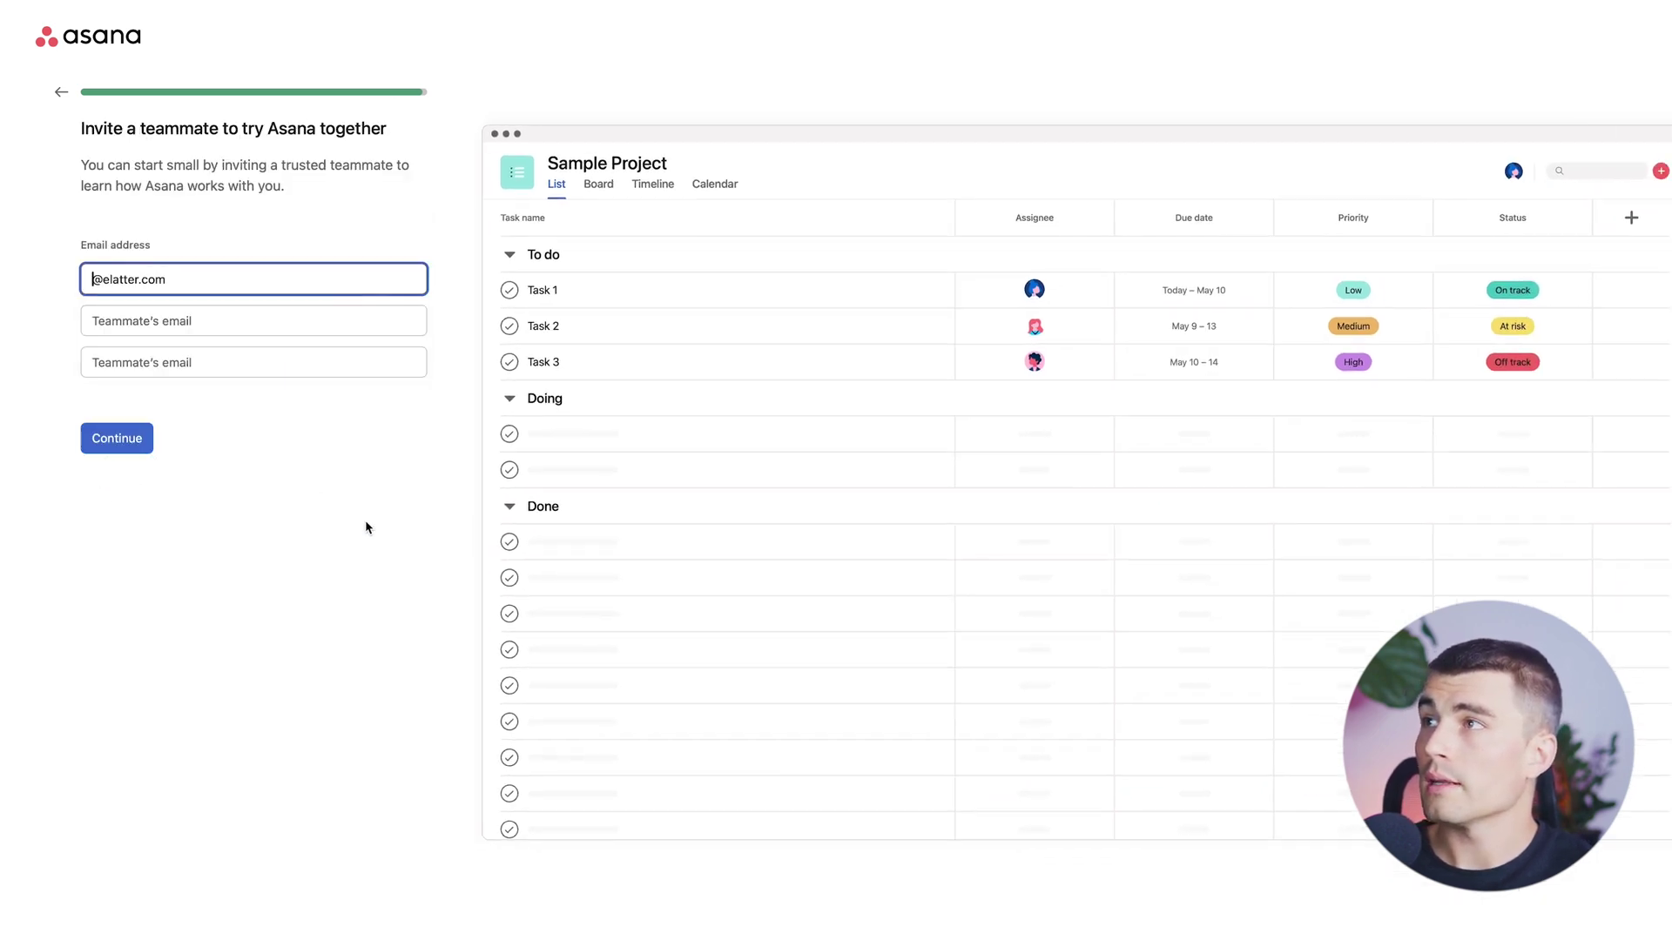
{"action": "left_click", "coordinate": [113, 447]}
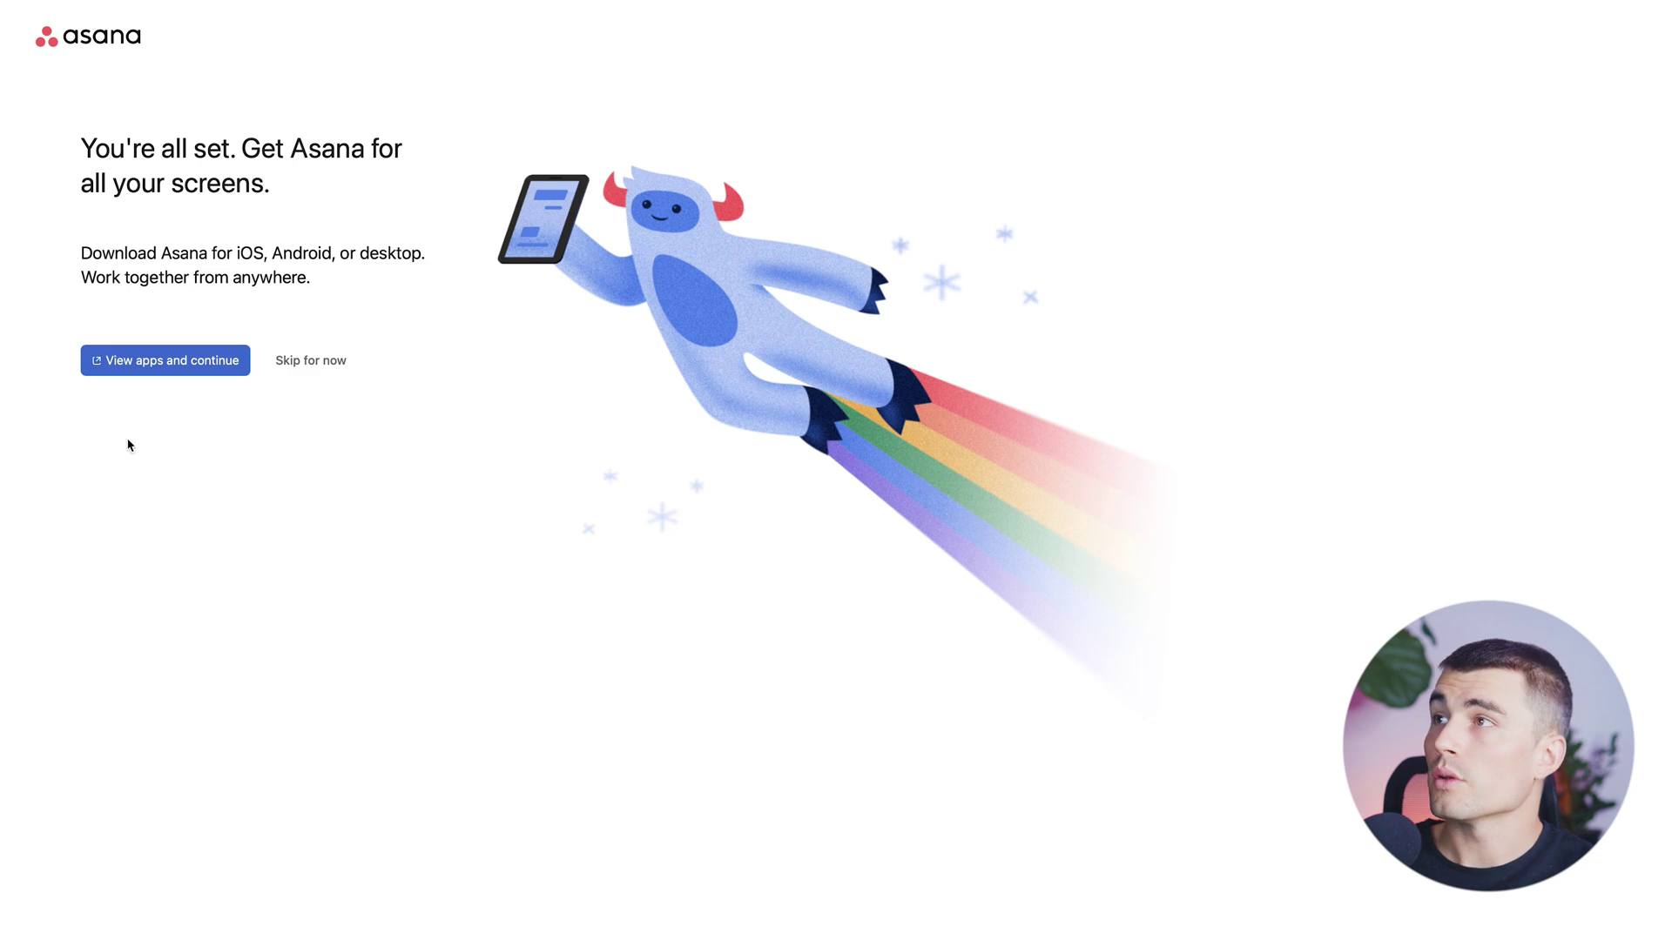
Step: Skip the mobile and desktop app download and go to the Home dashboard
{"action": "left_click", "coordinate": [304, 366]}
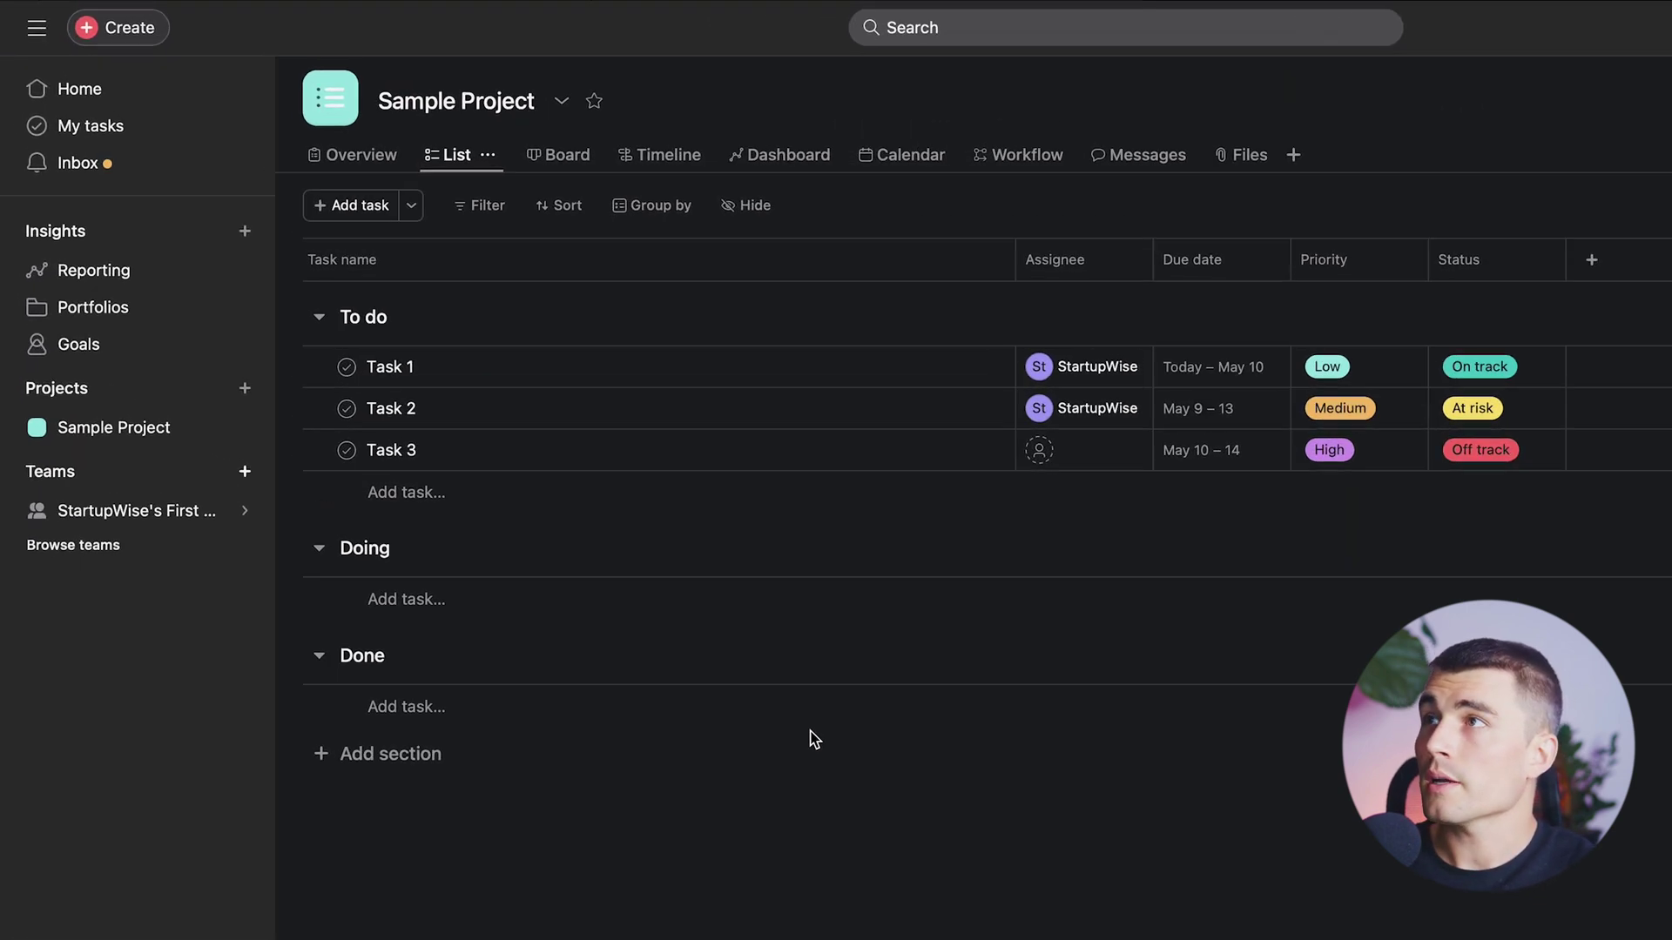
{"action": "left_click", "coordinate": [91, 98]}
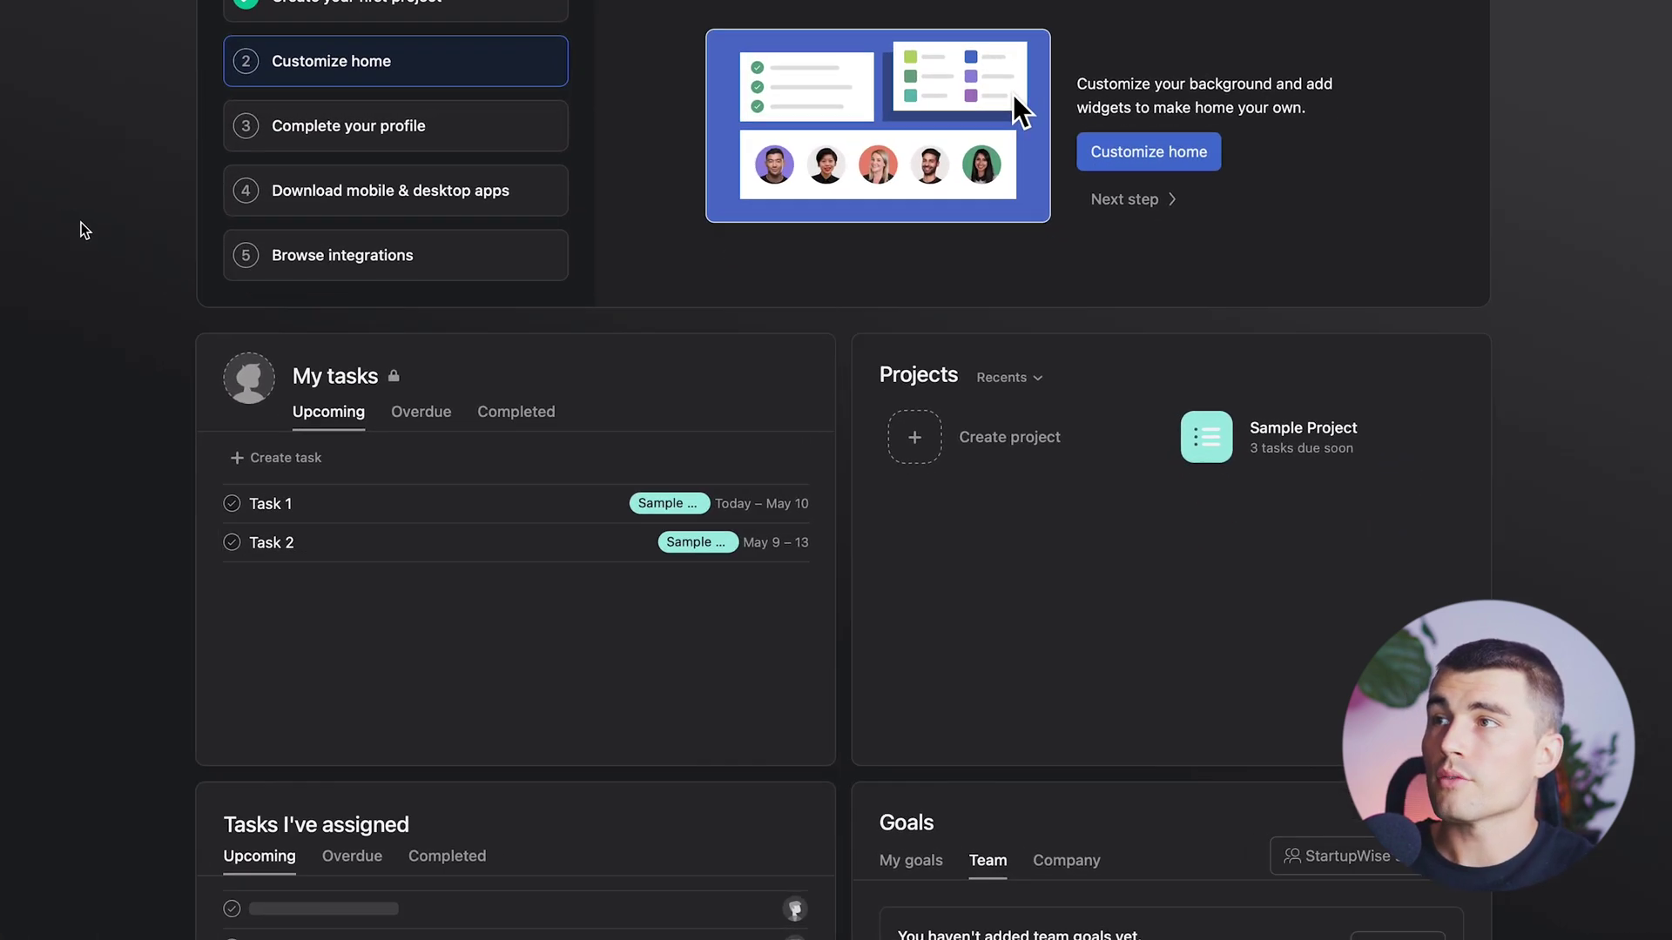
Step: Scroll through the Home dashboard, then open My tasks listing Task 2 and Task 1
{"action": "scroll", "coordinate": [962, 441], "scroll_direction": "down", "scroll_amount": 1}
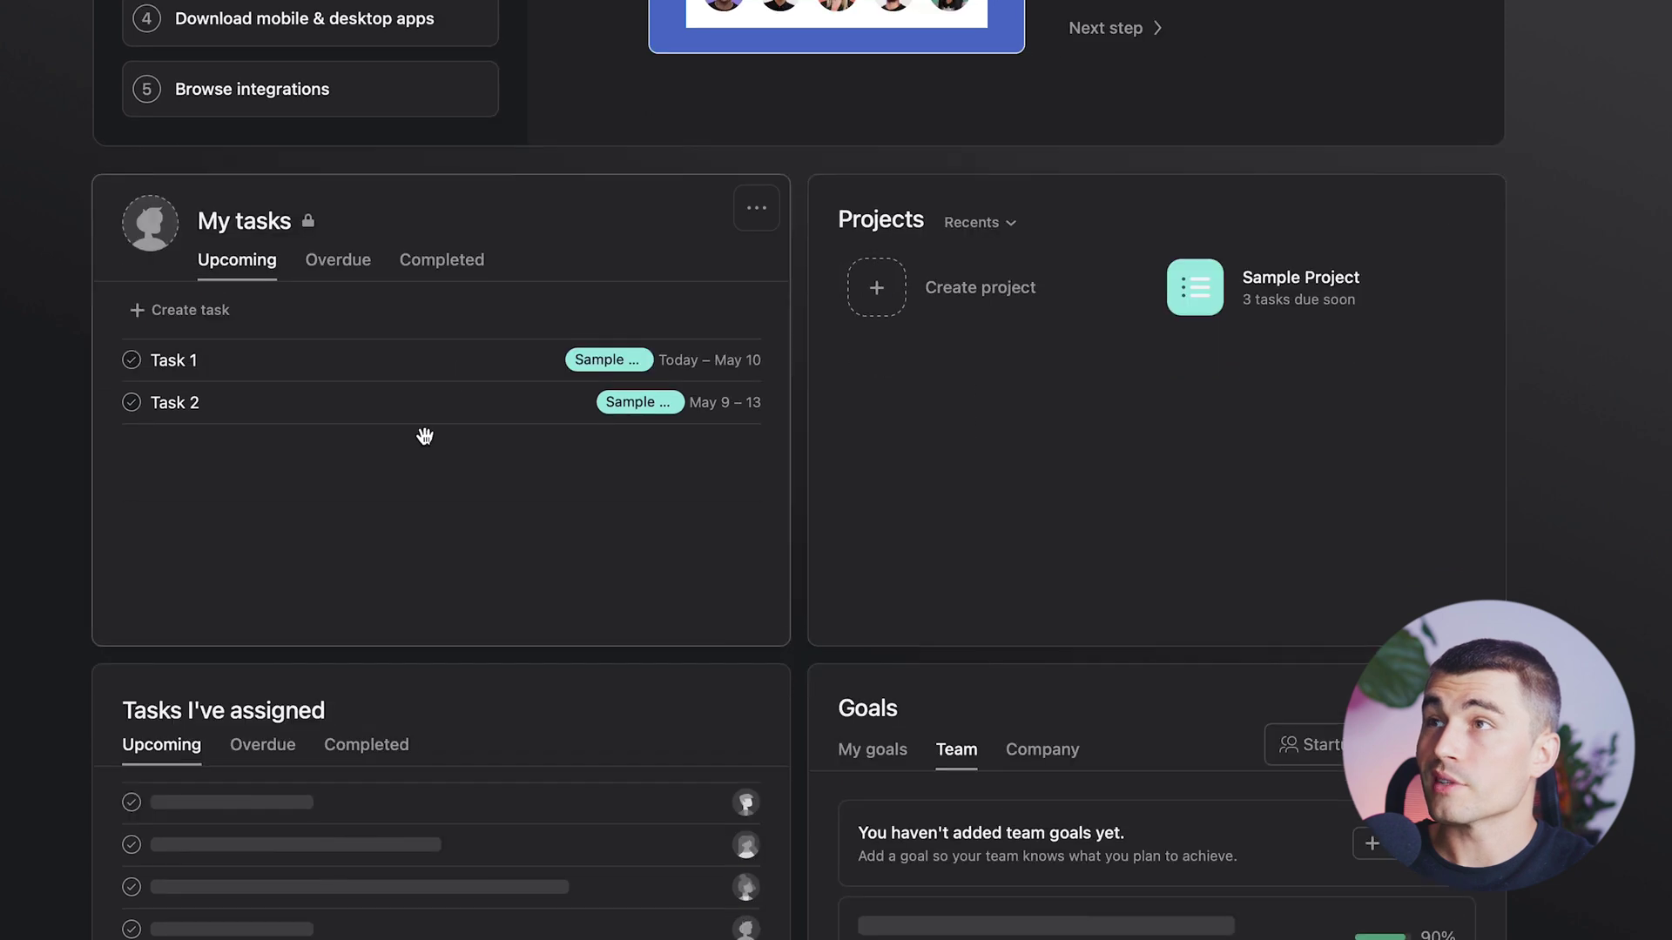
{"action": "scroll", "coordinate": [557, 404], "scroll_direction": "down", "scroll_amount": 4}
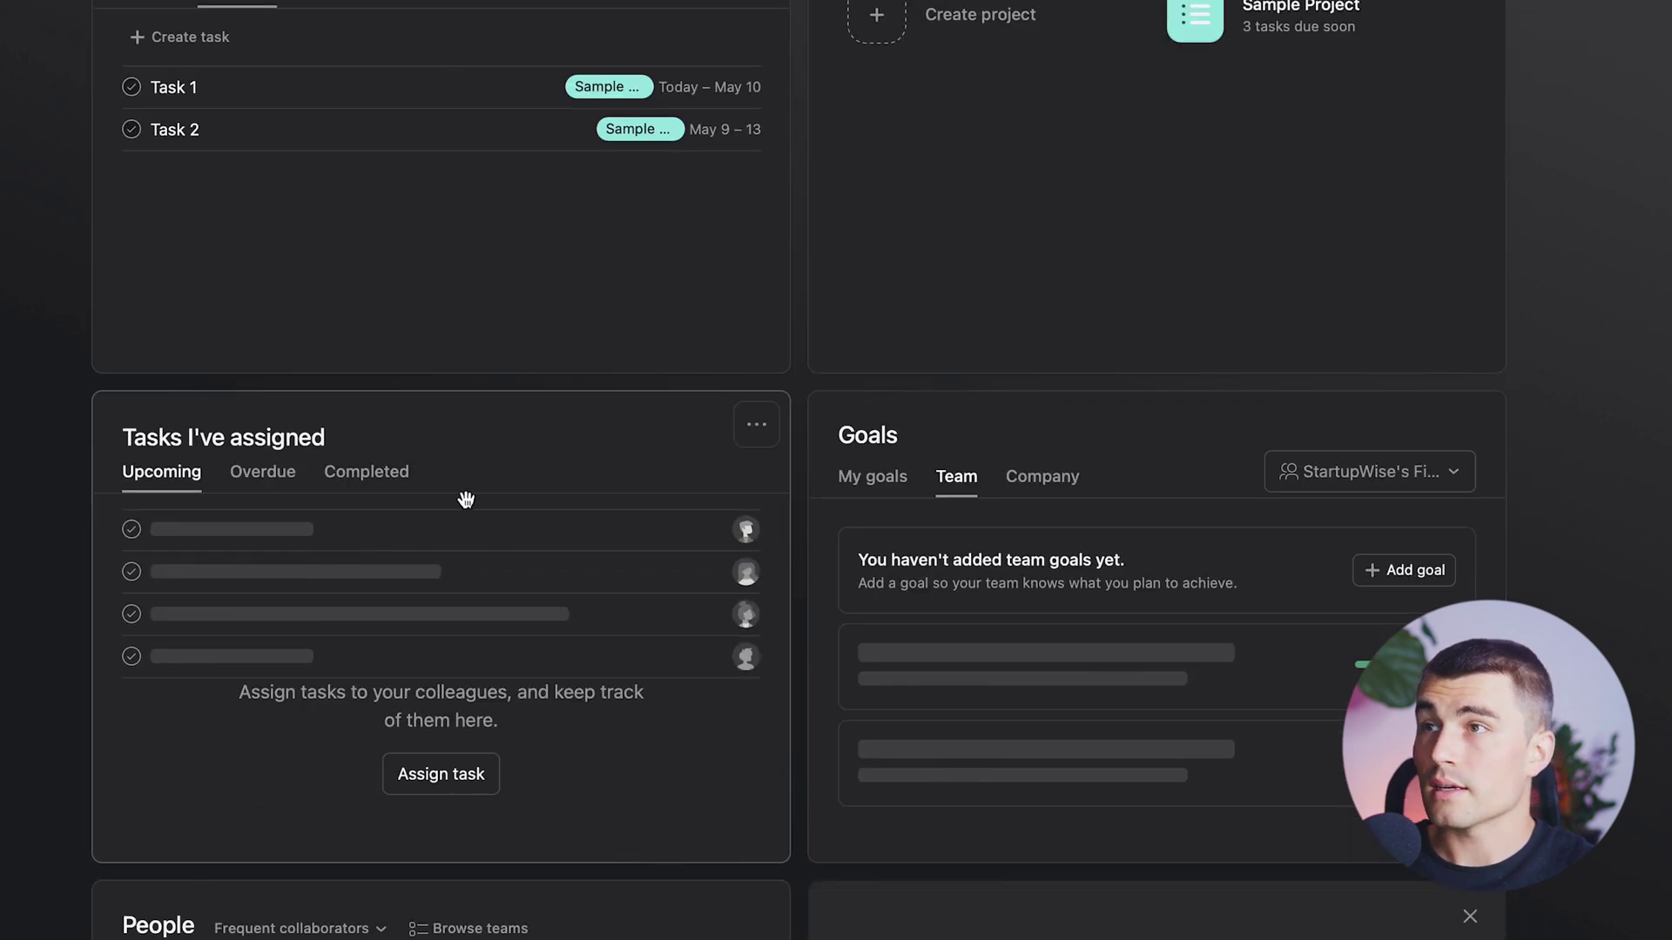
{"action": "scroll", "coordinate": [766, 571], "scroll_direction": "down", "scroll_amount": 6}
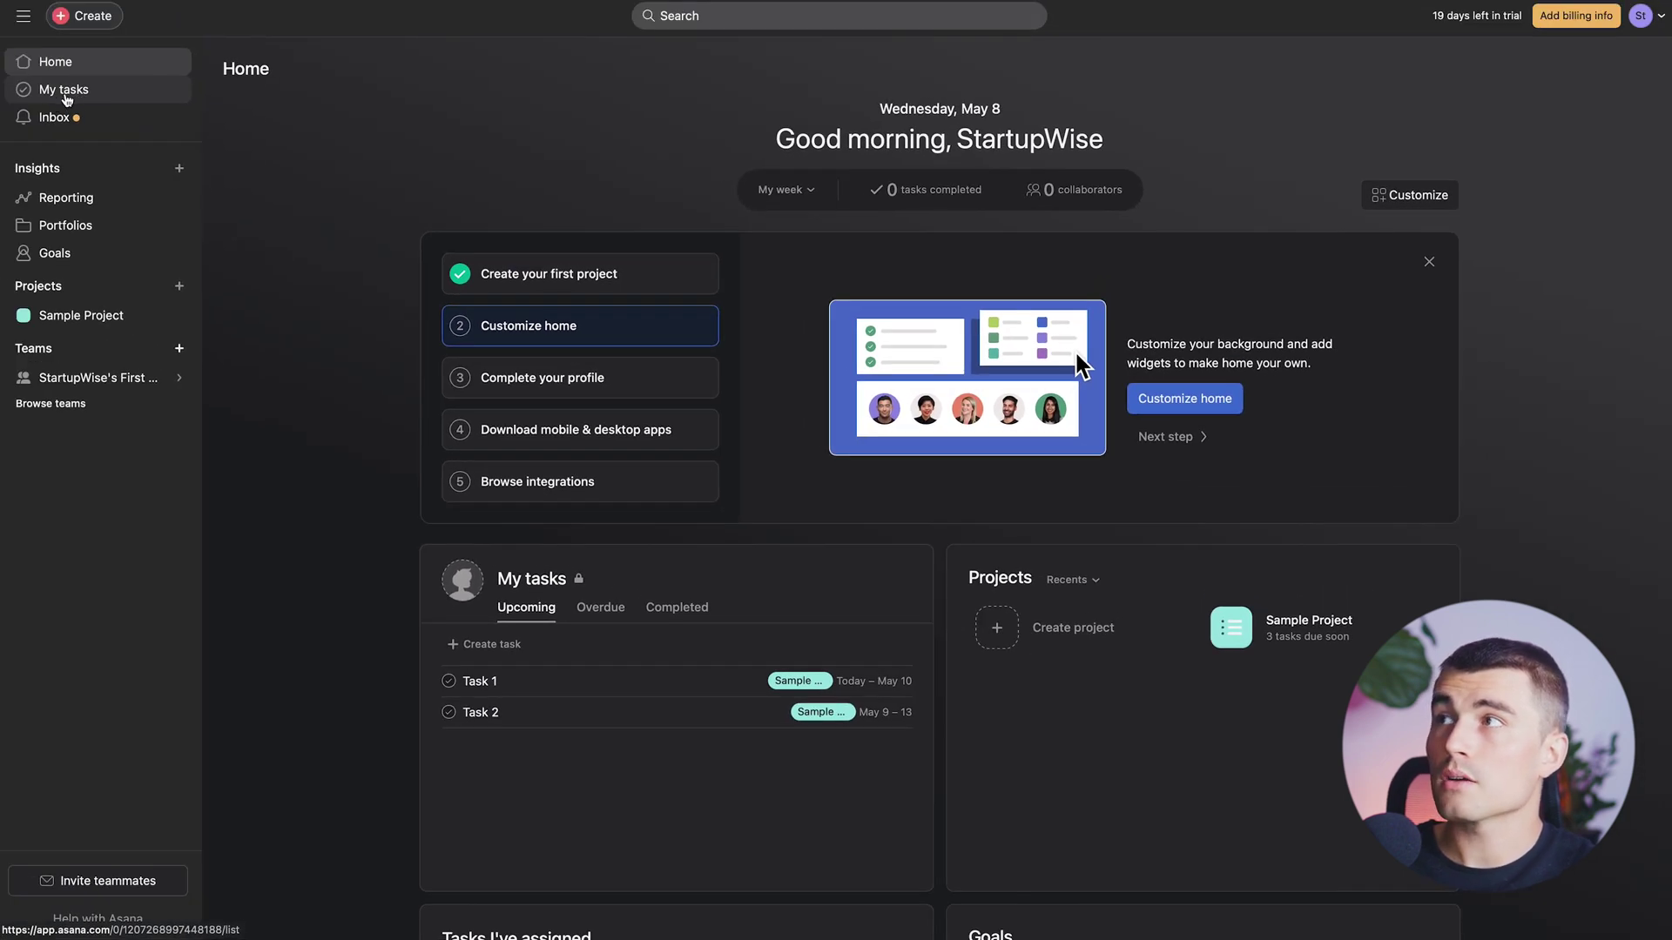
{"action": "left_click", "coordinate": [65, 91]}
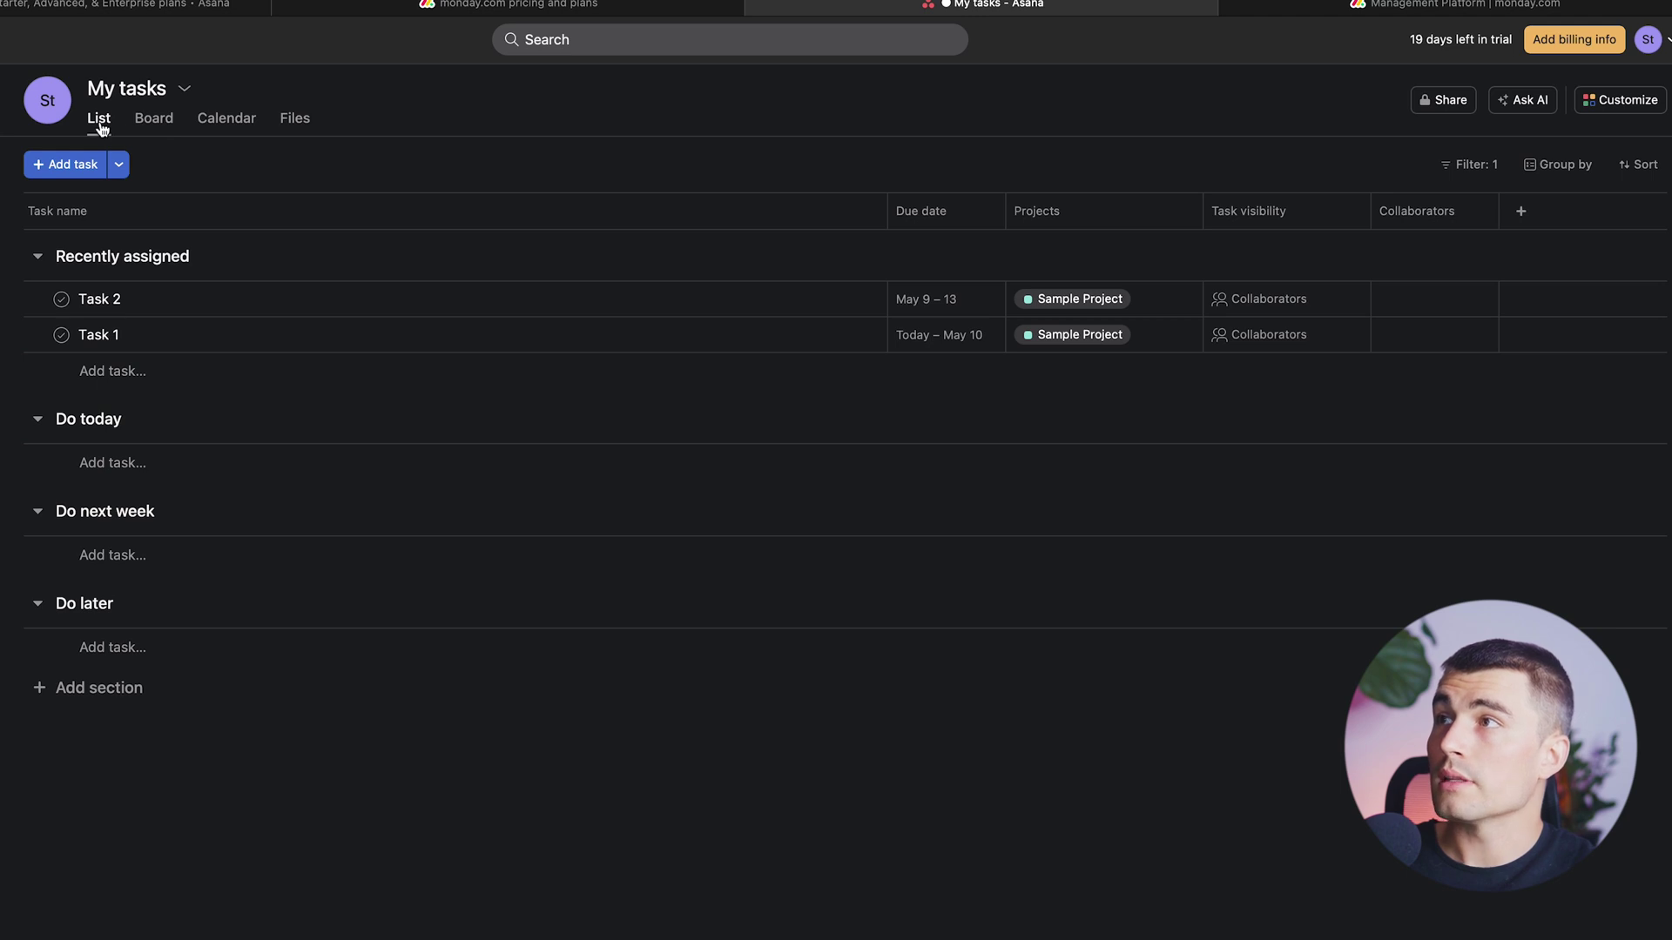
Step: View My tasks as a board, then as a May 2024 month calendar
{"action": "left_click", "coordinate": [142, 125]}
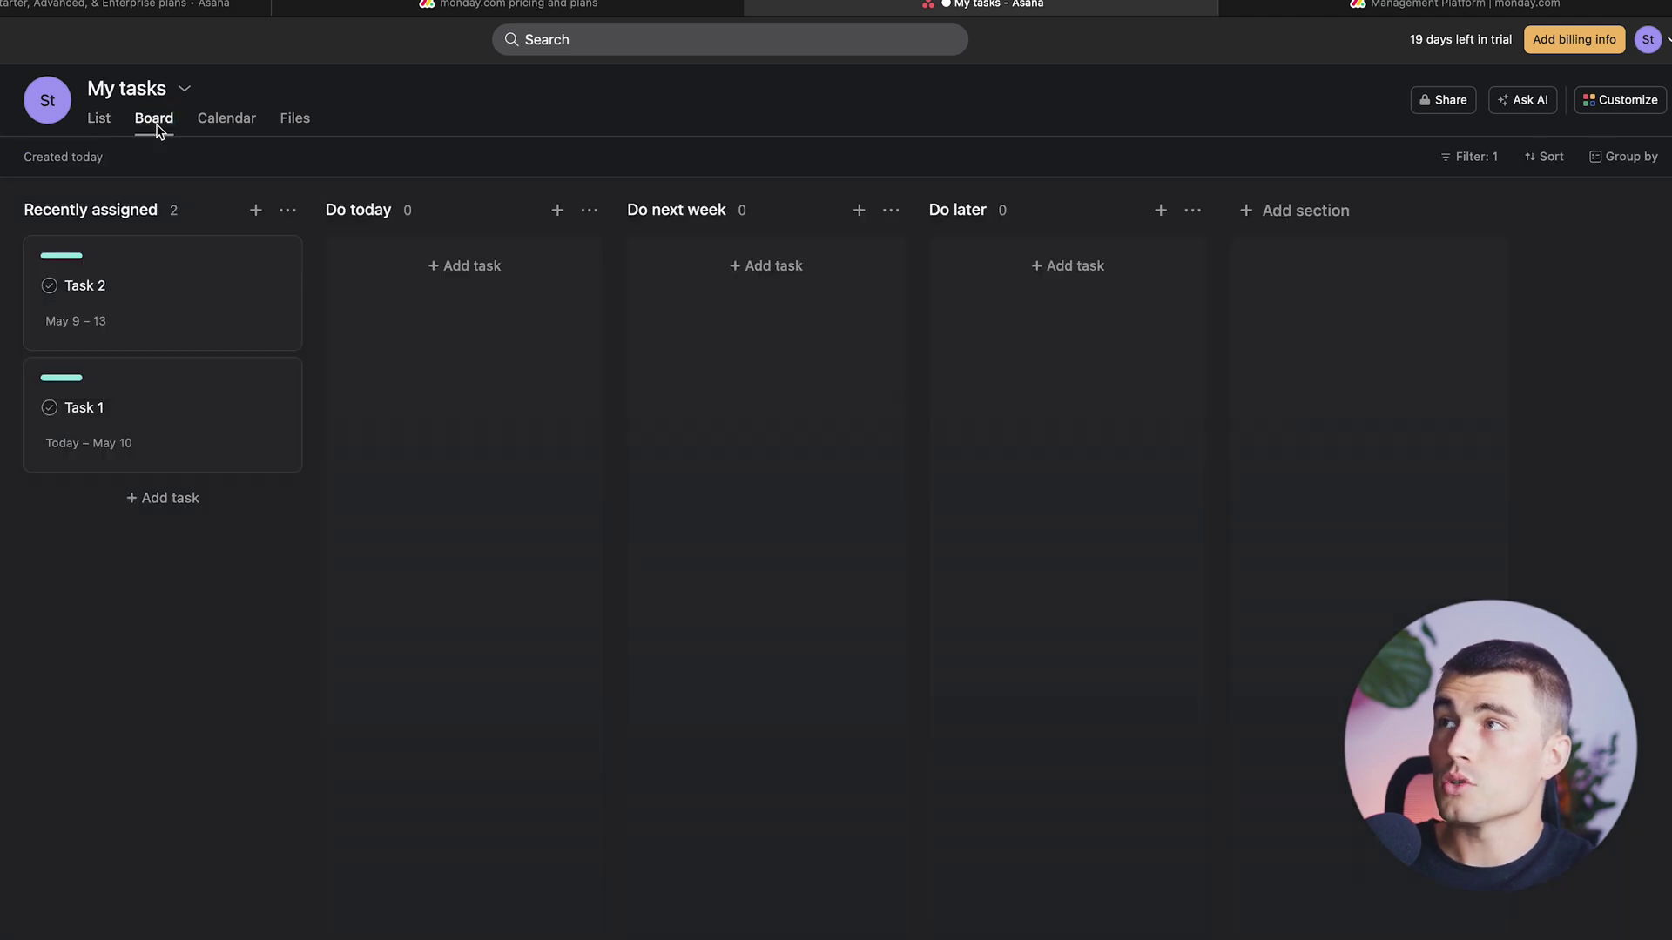
{"action": "left_click", "coordinate": [219, 123]}
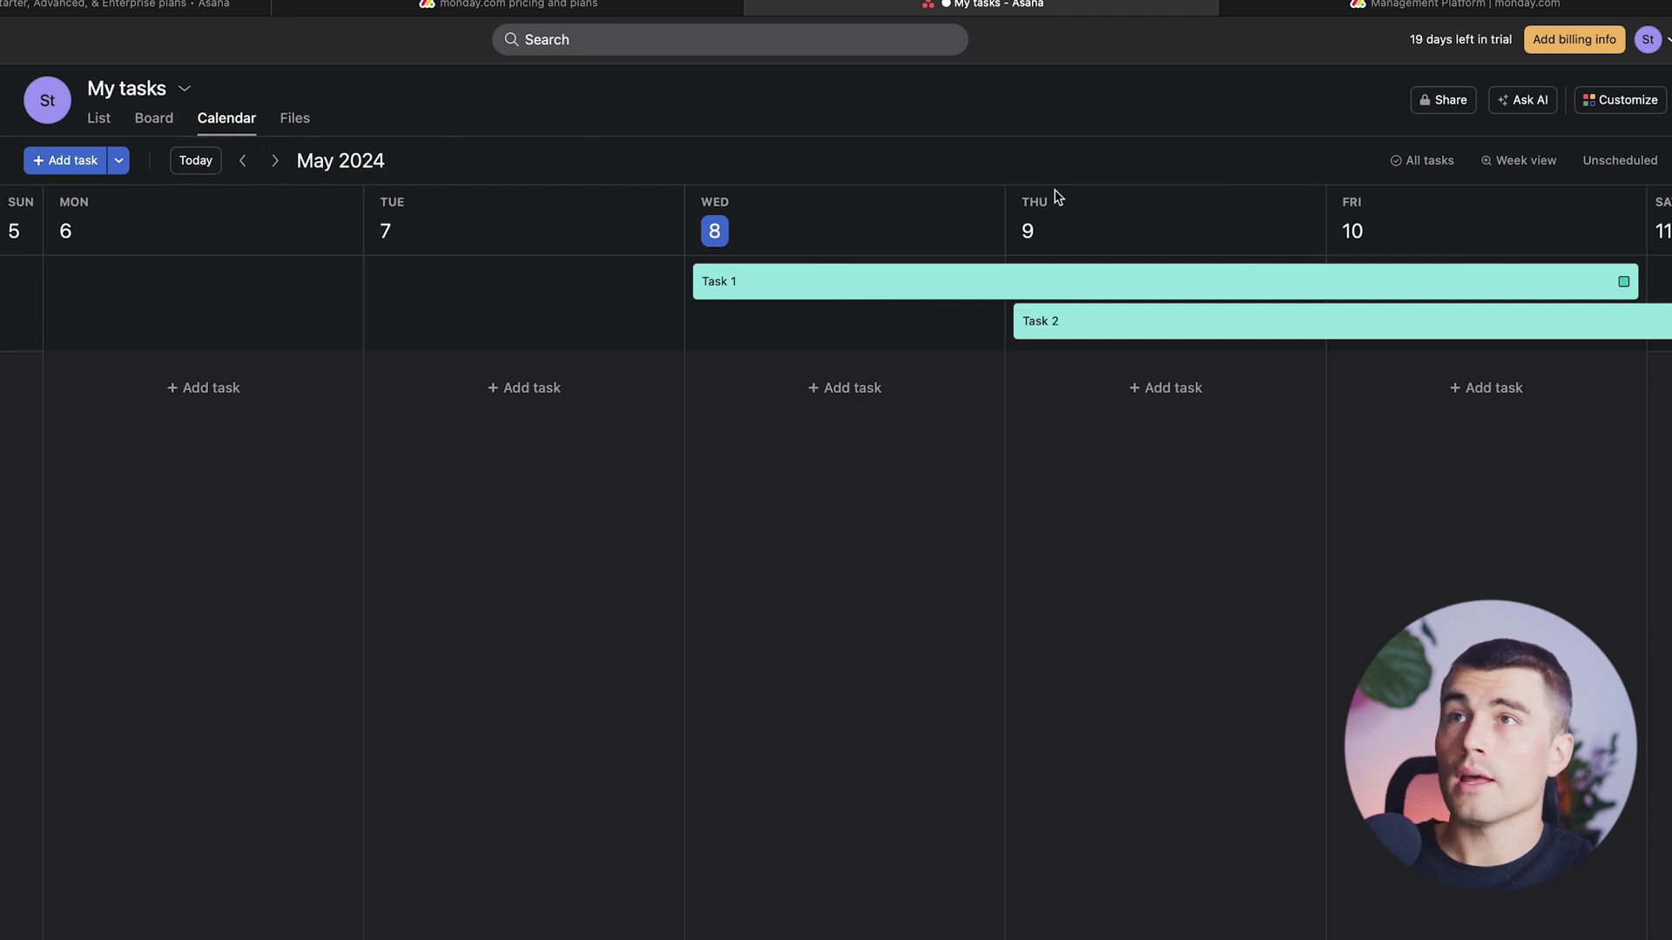
{"action": "left_click", "coordinate": [1514, 175]}
{"action": "left_click", "coordinate": [1424, 233]}
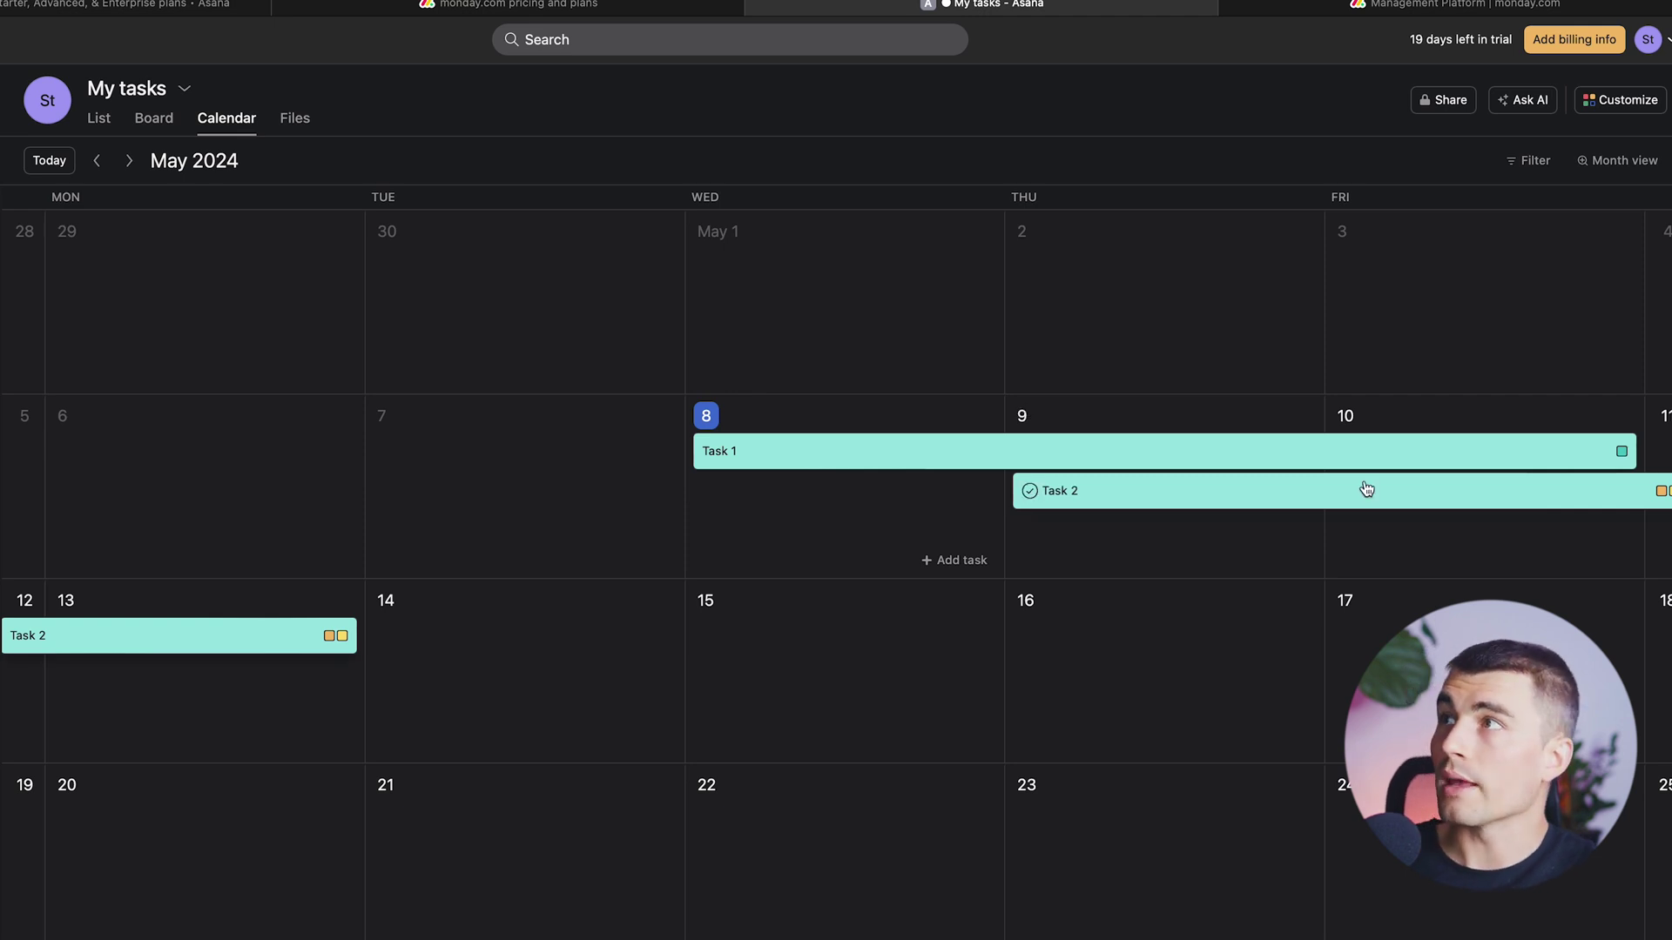
Step: Check the two Inbox welcome notifications, then open the Sample Project task list
{"action": "left_click", "coordinate": [57, 122]}
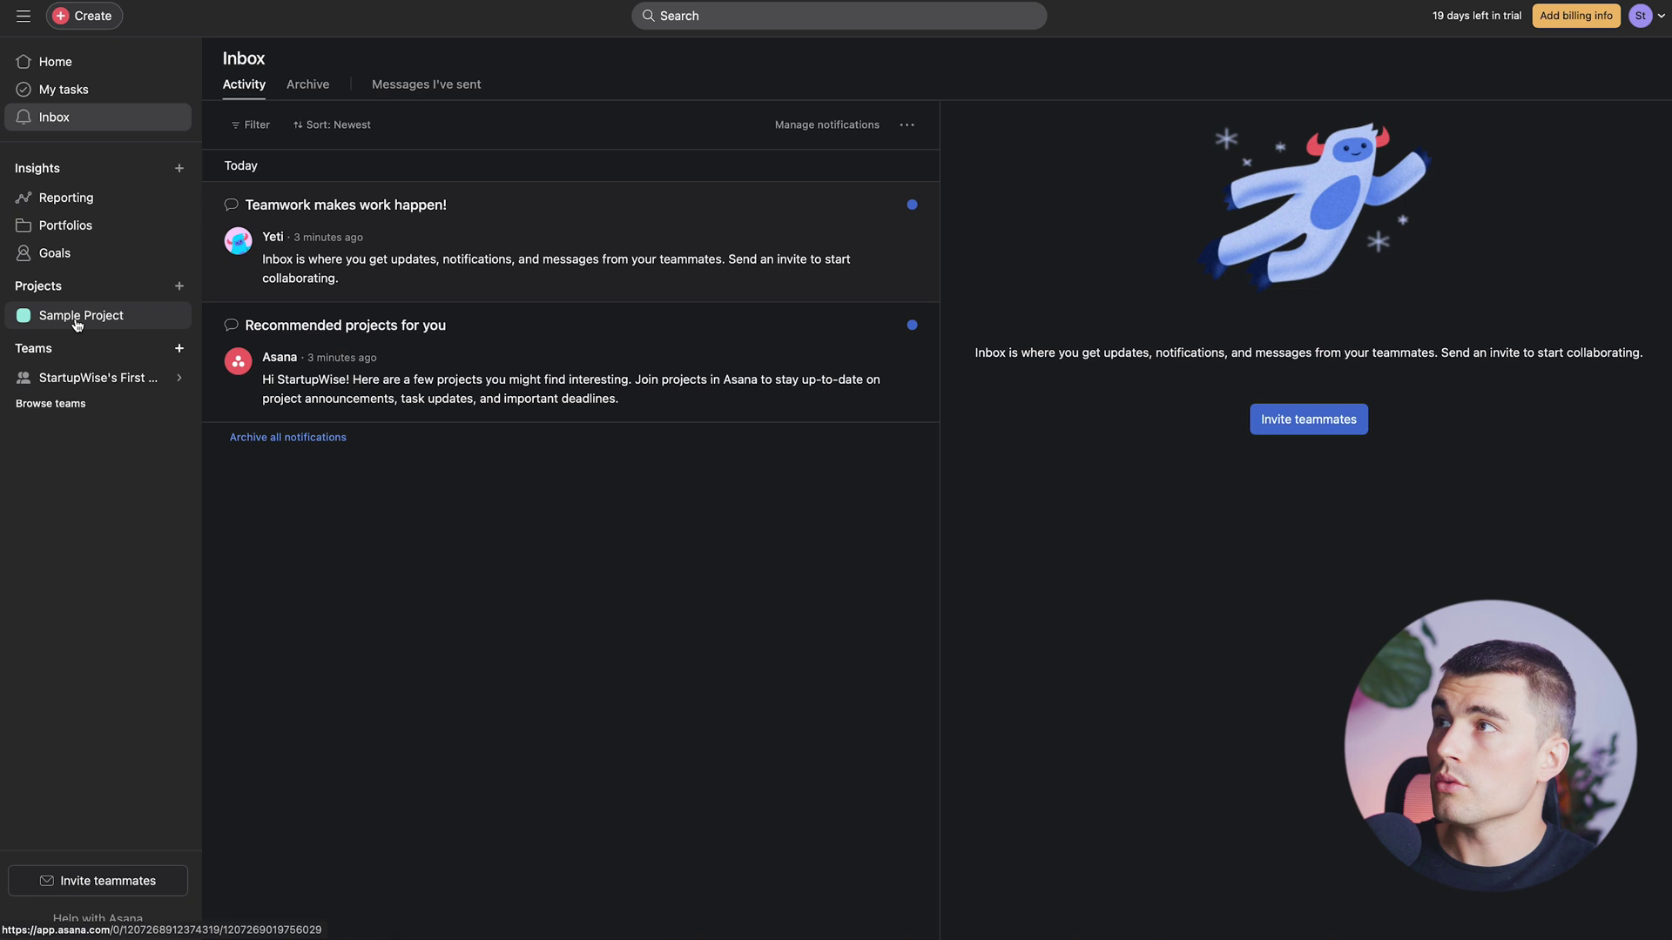
{"action": "left_click", "coordinate": [77, 324]}
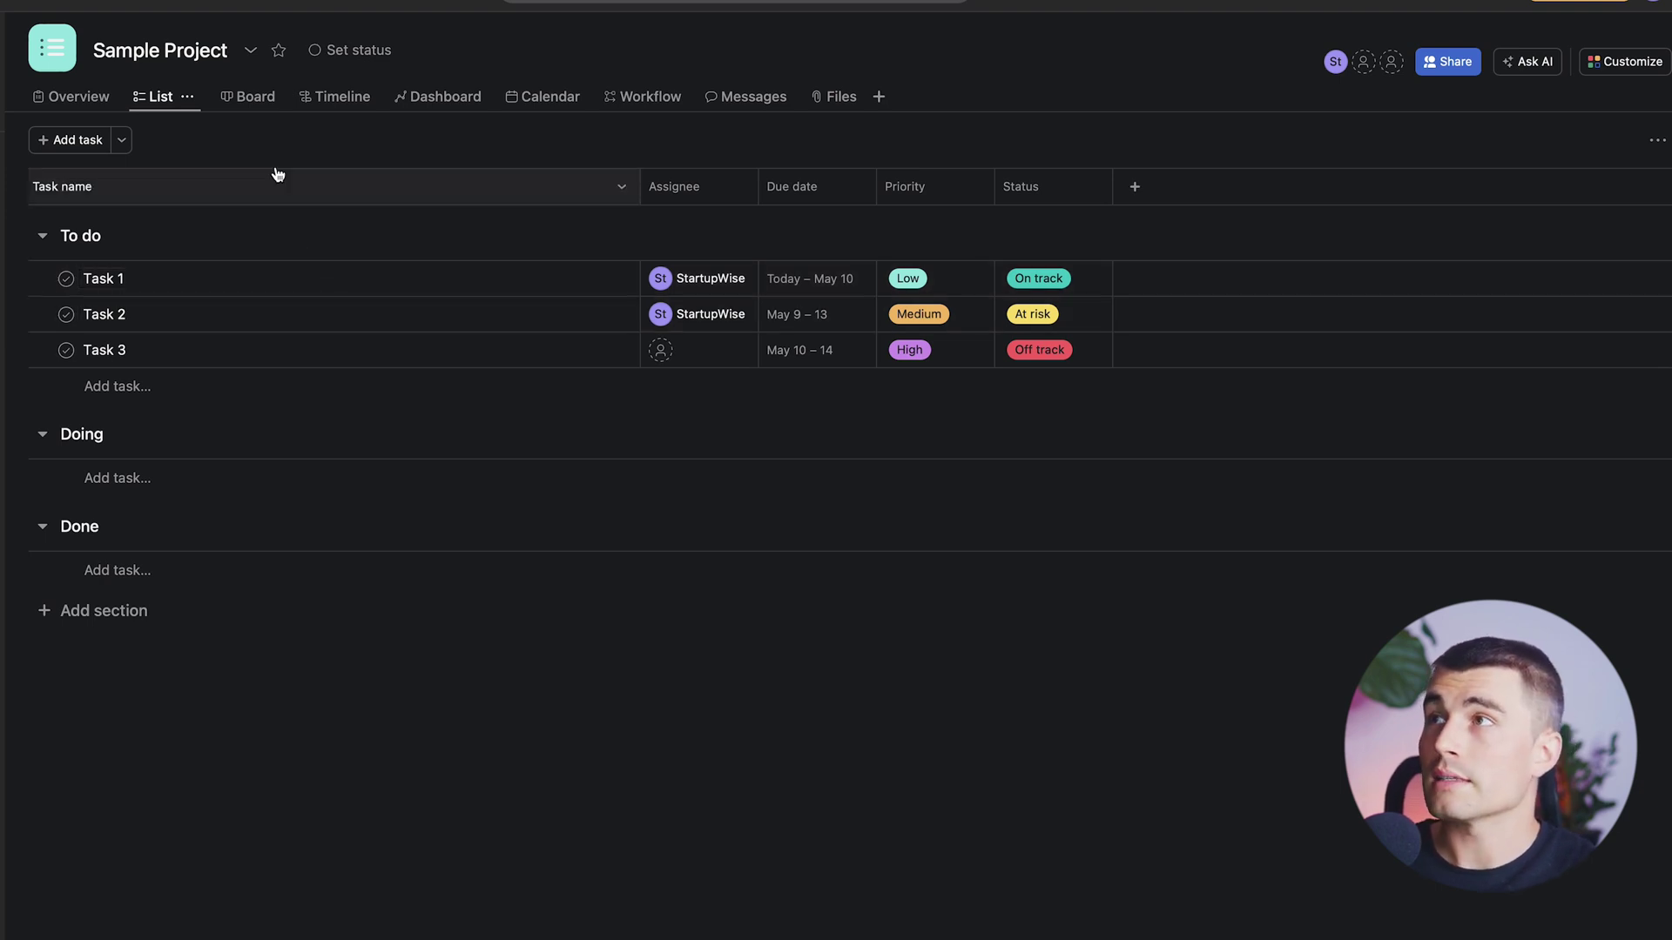
Step: On the Sample Project board, drag Task 1 into Doing and Task 2 into Done
{"action": "left_click", "coordinate": [256, 101]}
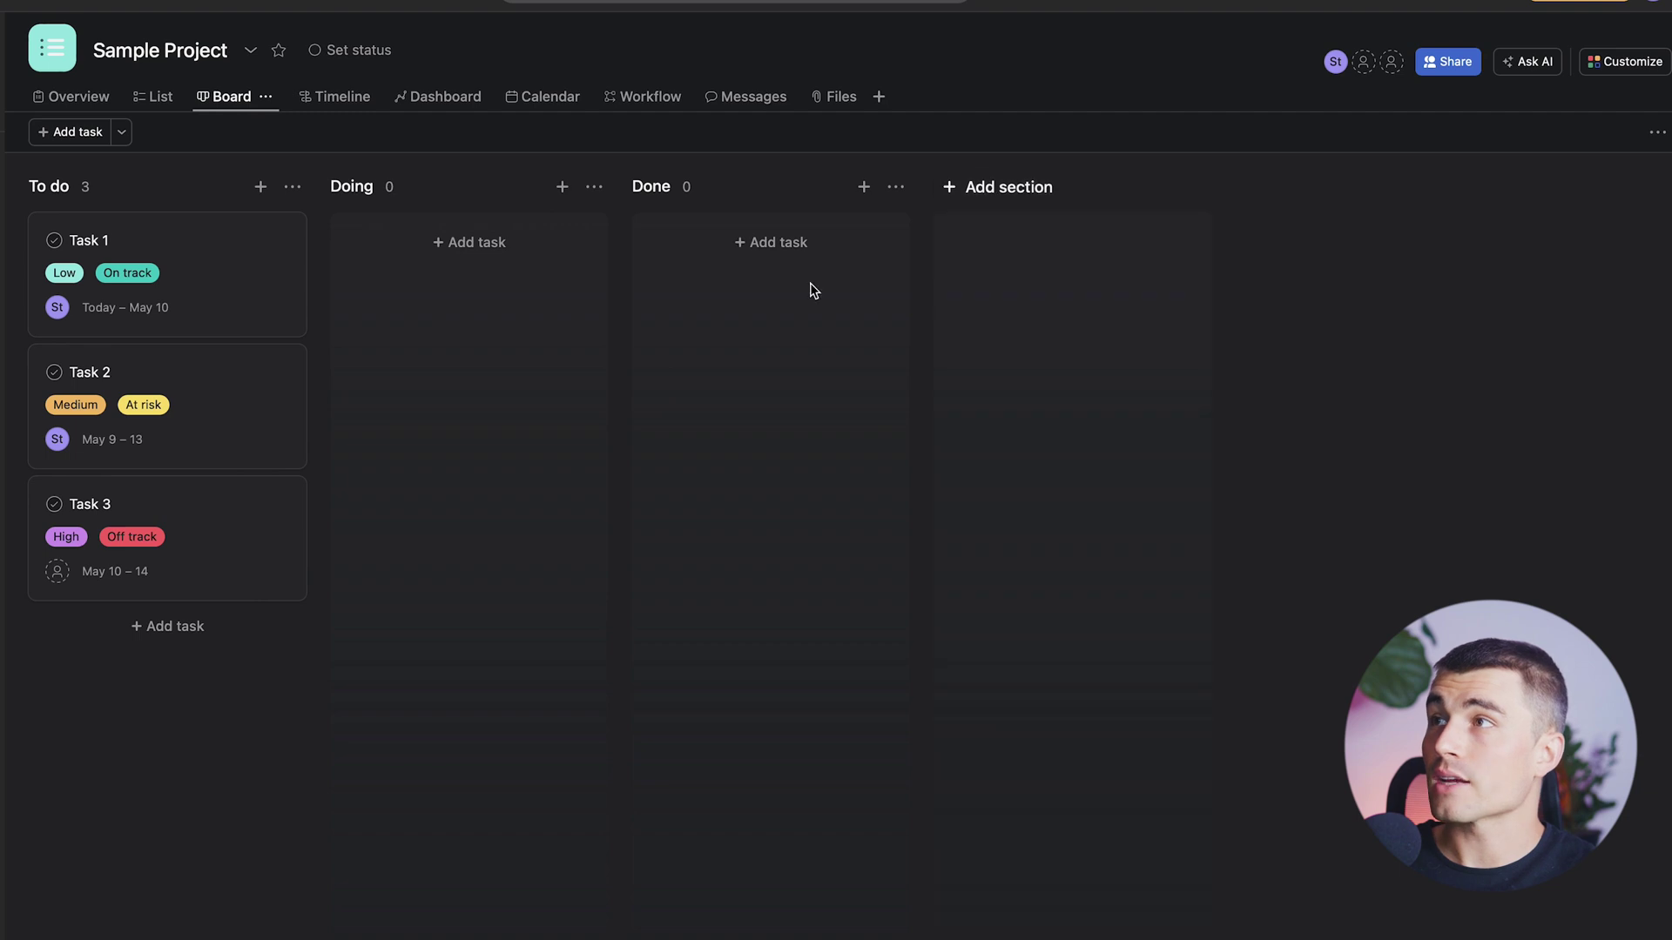
{"action": "left_click", "coordinate": [277, 290]}
{"action": "left_click_drag", "start_coordinate": [277, 290], "coordinate": [579, 290]}
{"action": "left_click_drag", "start_coordinate": [167, 295], "coordinate": [779, 305]}
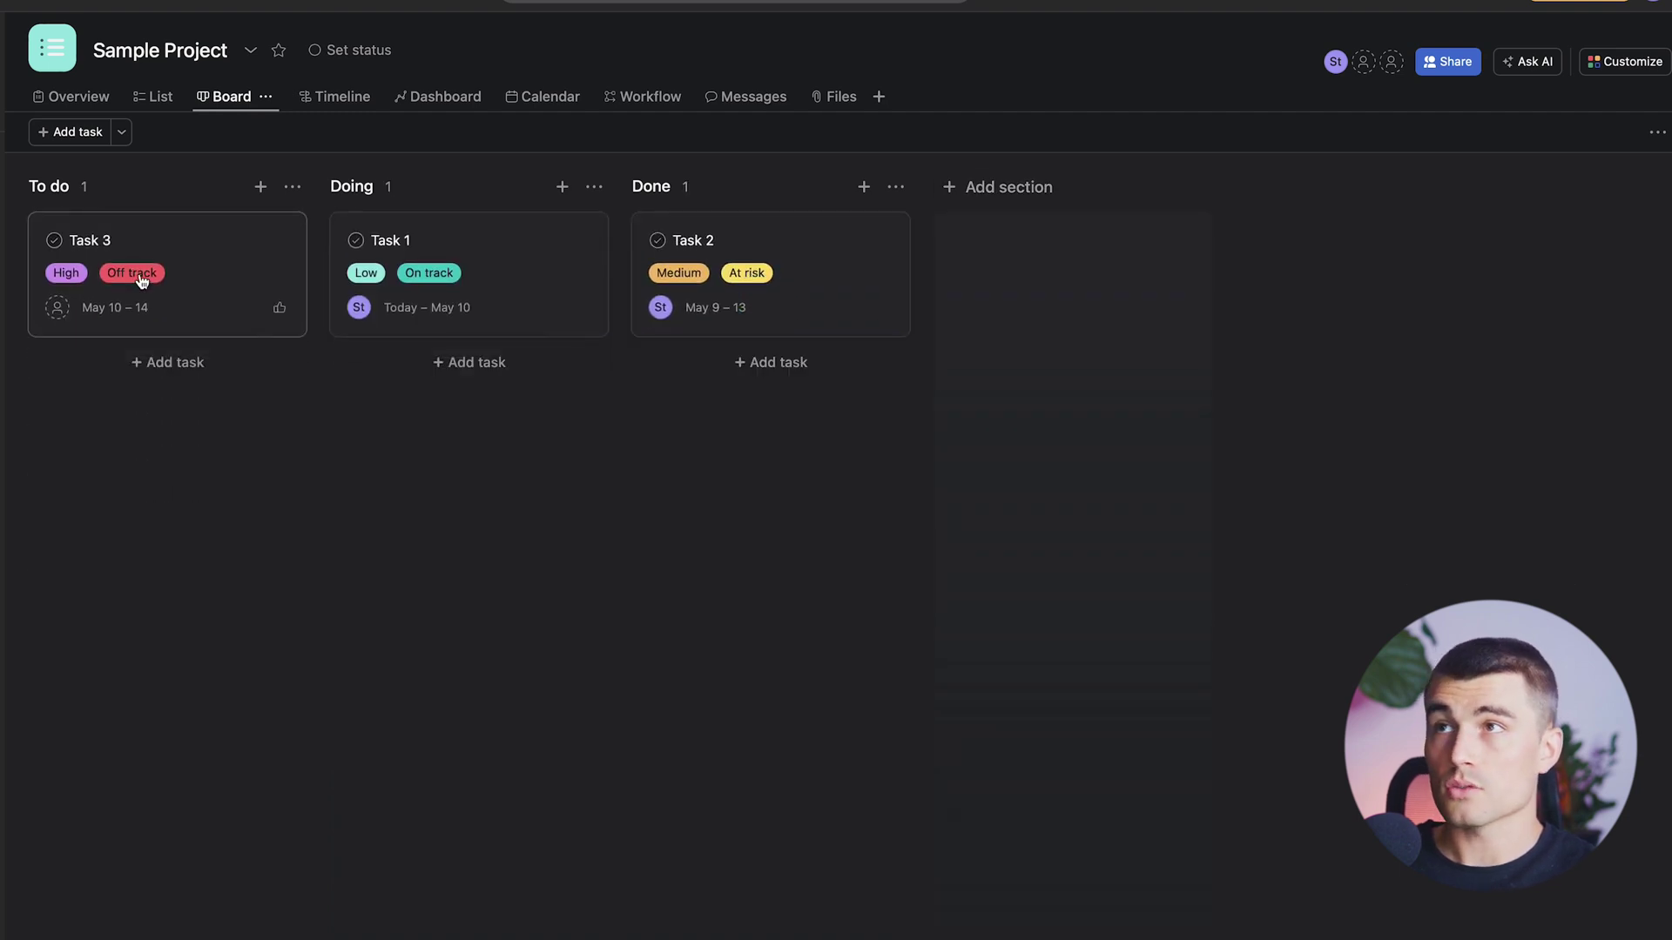
{"action": "left_click", "coordinate": [343, 103]}
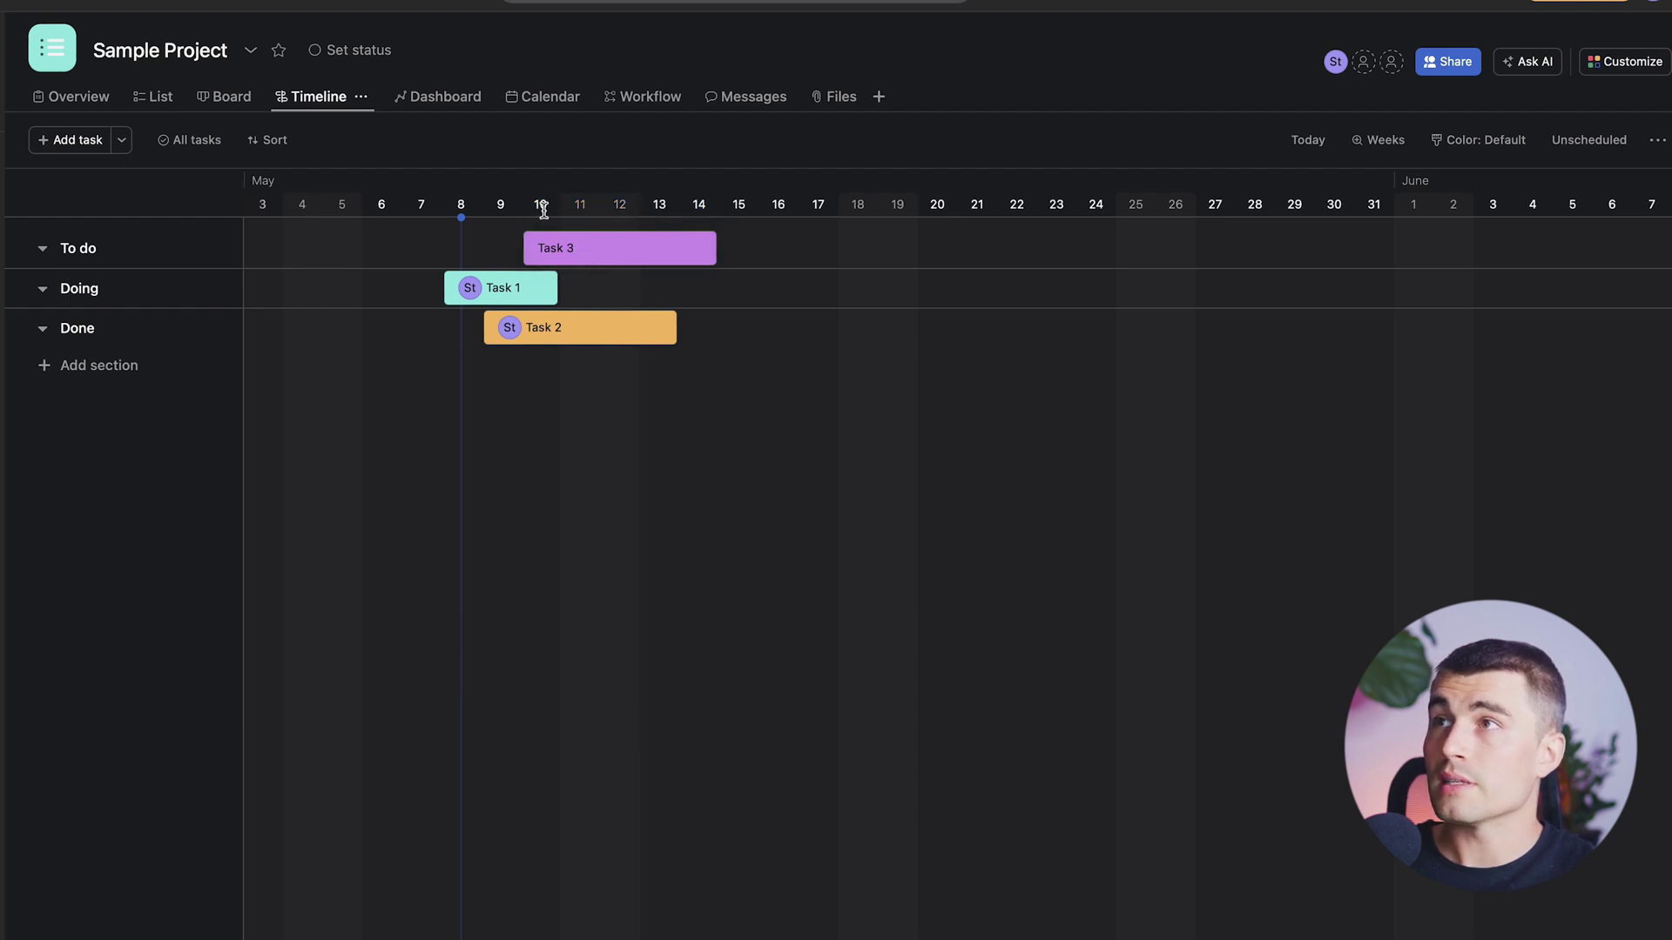
Step: Reschedule Task 3 to May 20–24 on the Timeline, then view the project dashboard
{"action": "left_click_drag", "start_coordinate": [634, 243], "coordinate": [1033, 244]}
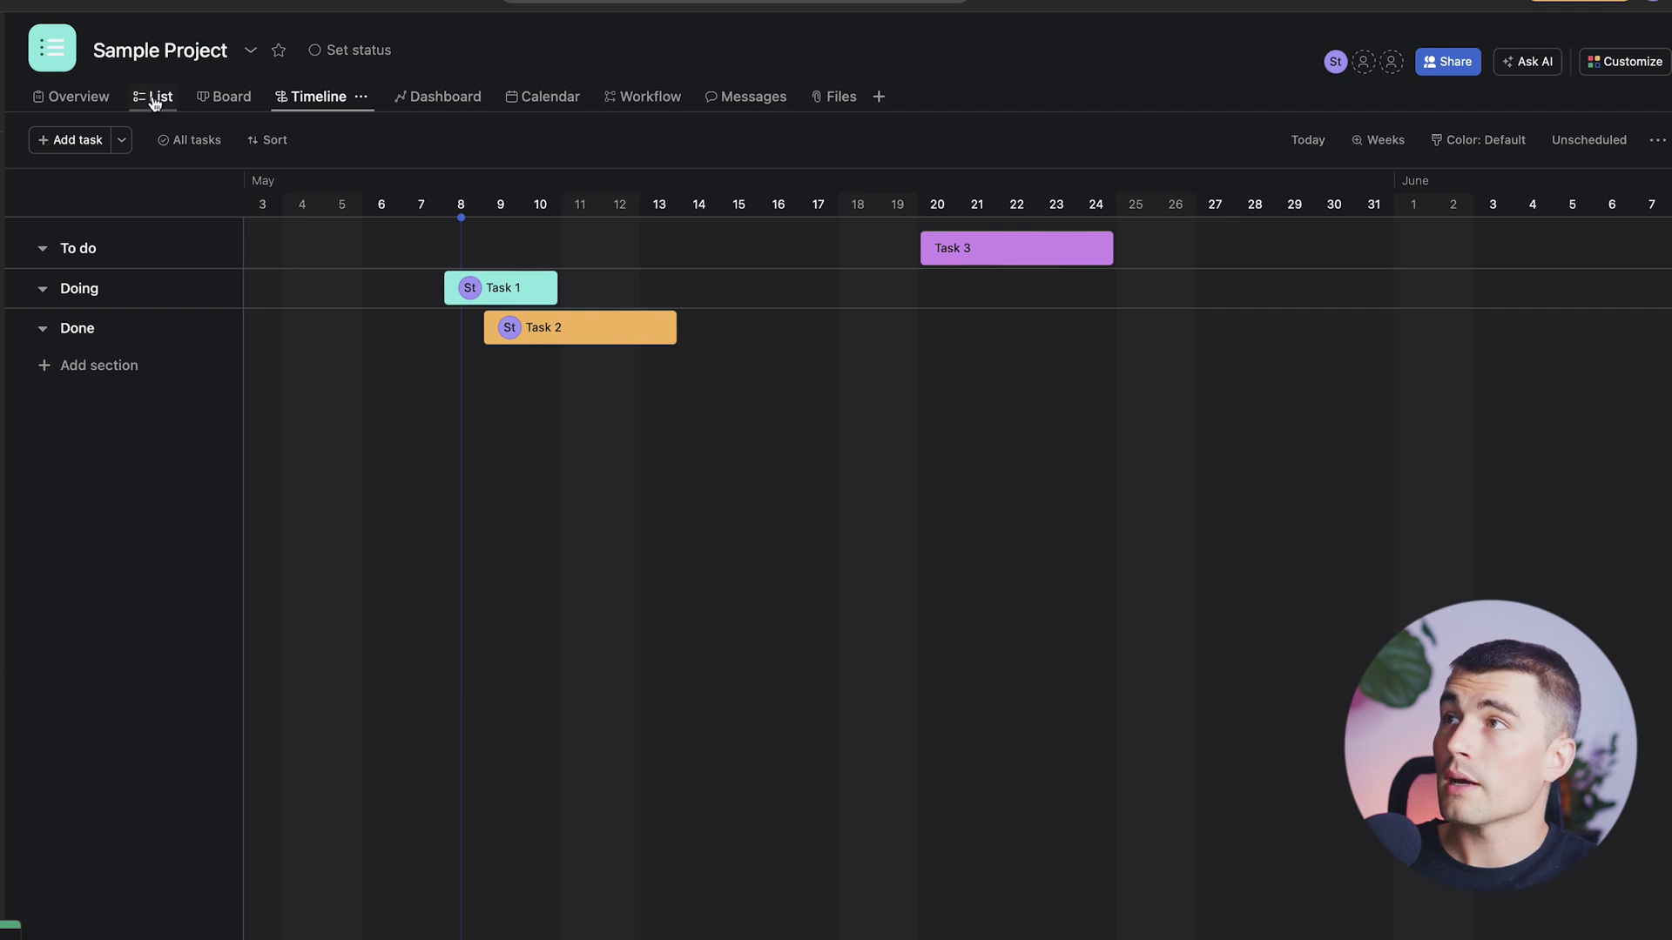
{"action": "left_click", "coordinate": [154, 97]}
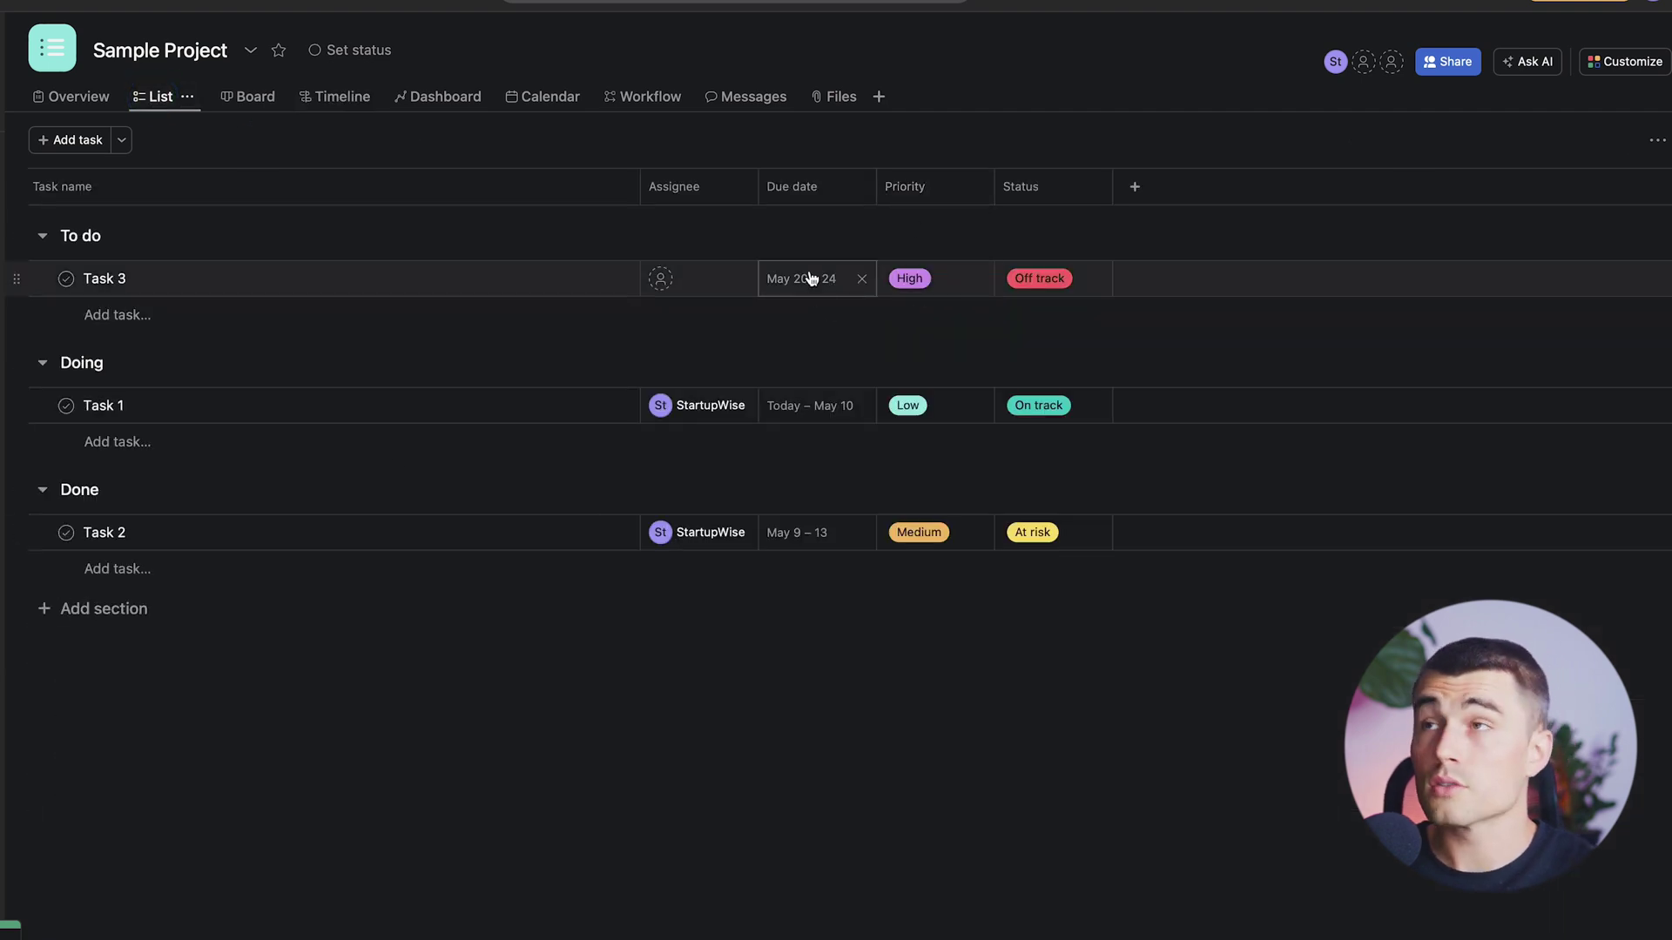
{"action": "left_click", "coordinate": [425, 96]}
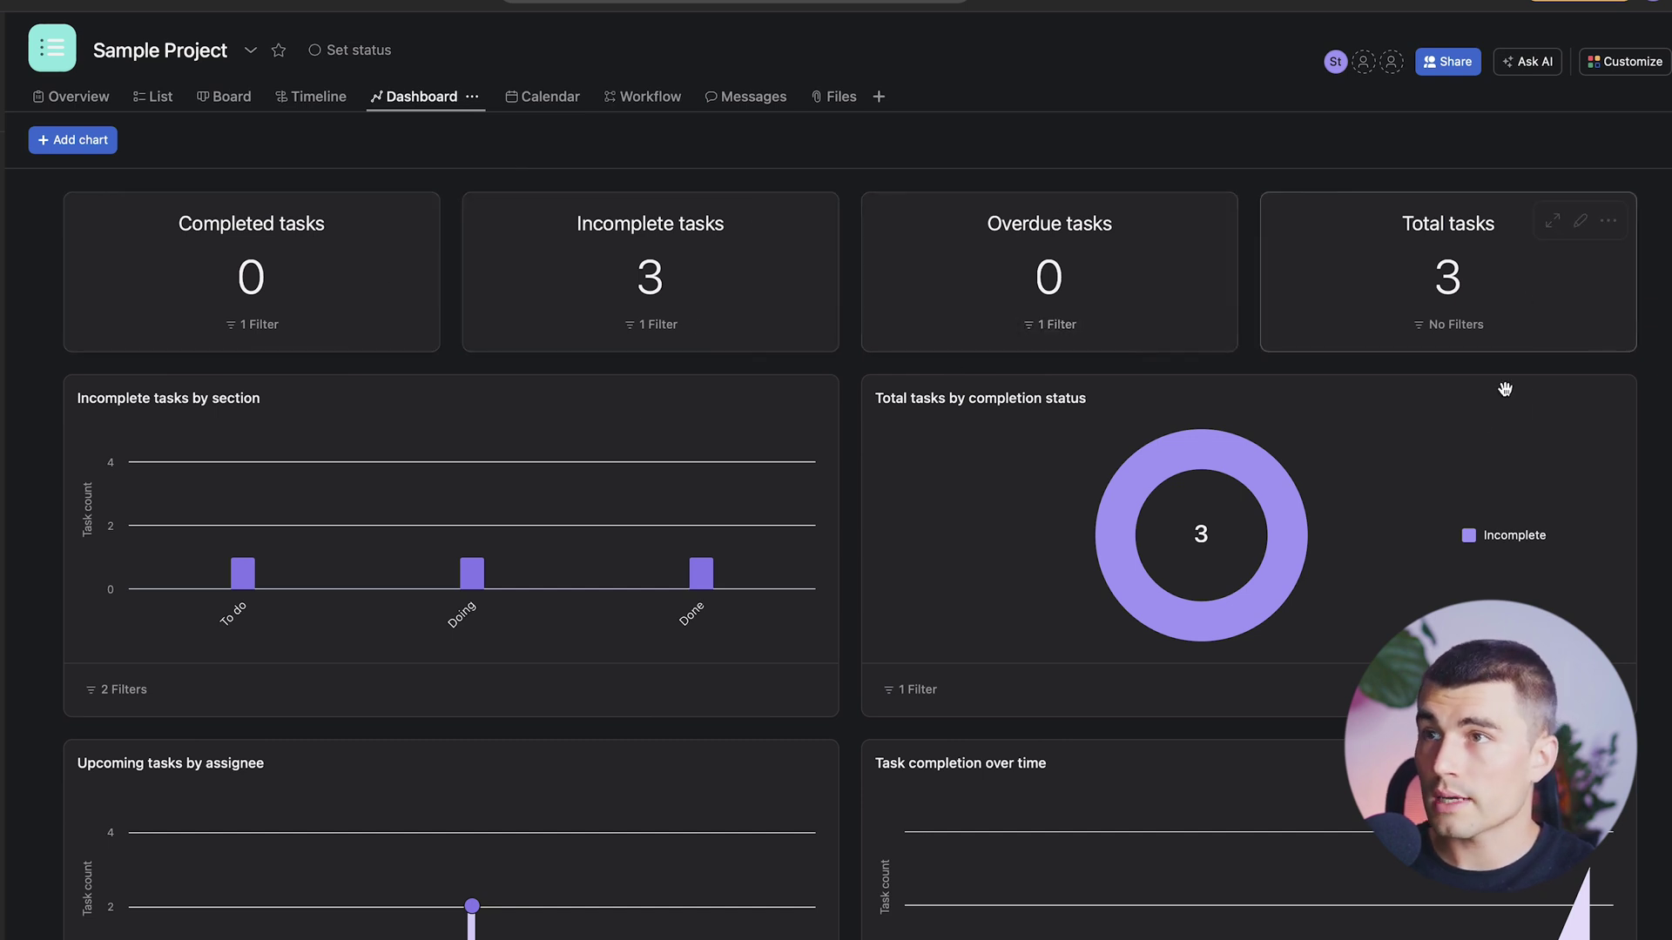
Step: Scroll through the Sample Project dashboard charts, then switch to the project's Calendar view
{"action": "scroll", "coordinate": [1219, 392], "scroll_direction": "down", "scroll_amount": 1}
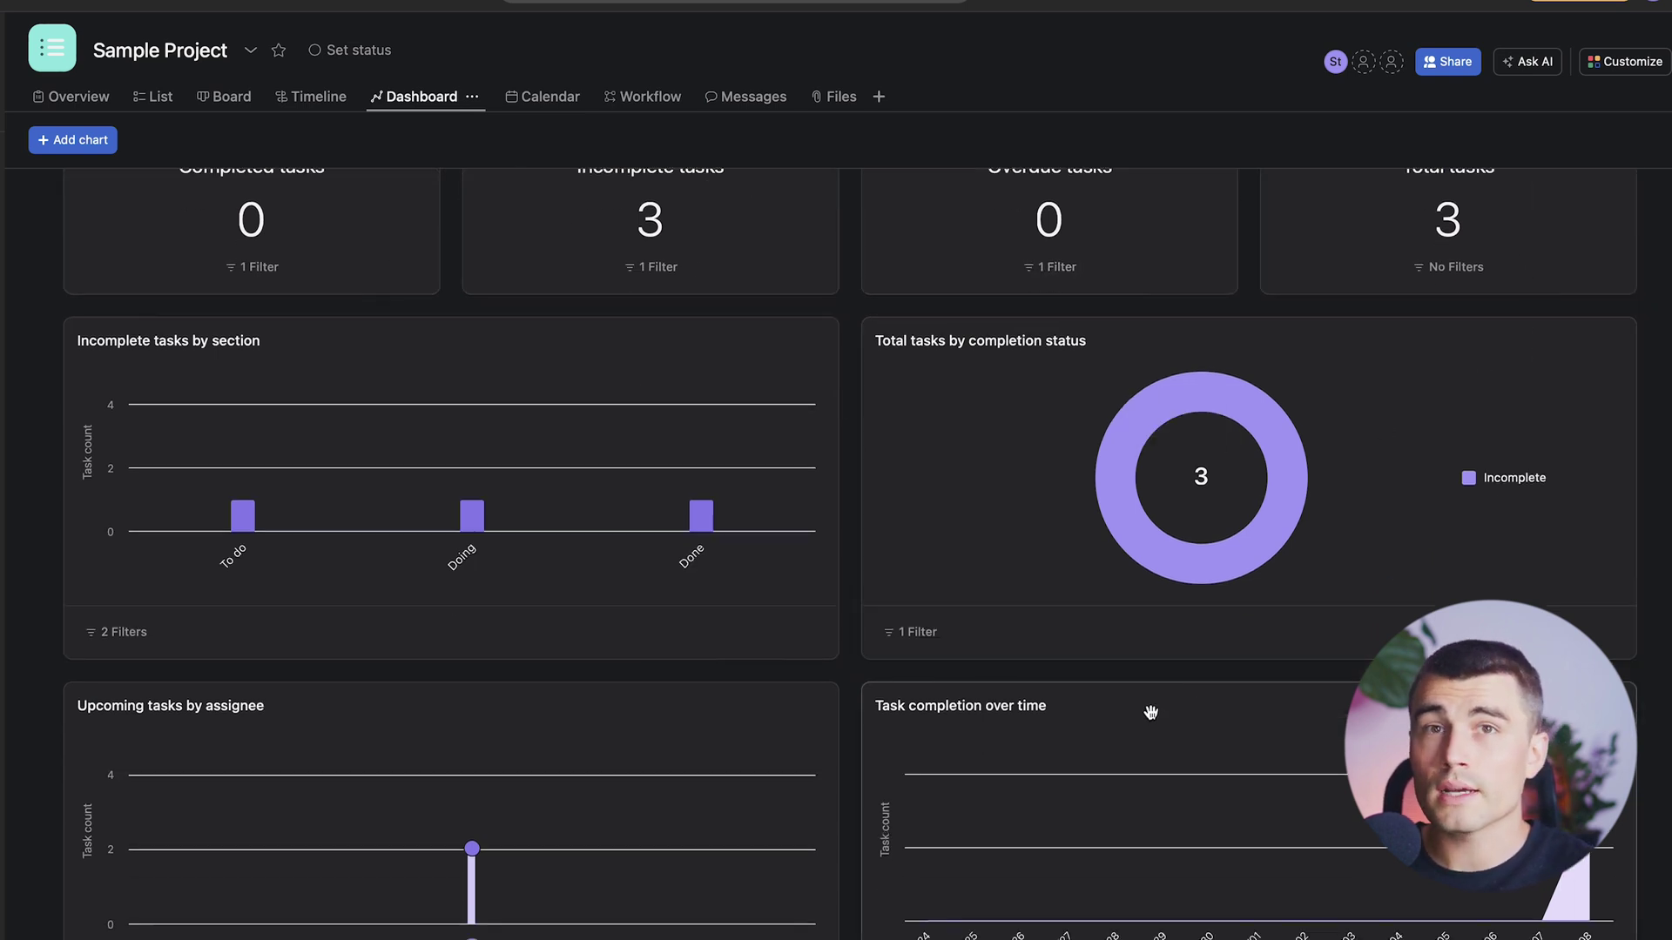
{"action": "scroll", "coordinate": [1132, 697], "scroll_direction": "up", "scroll_amount": 1}
{"action": "left_click", "coordinate": [525, 97]}
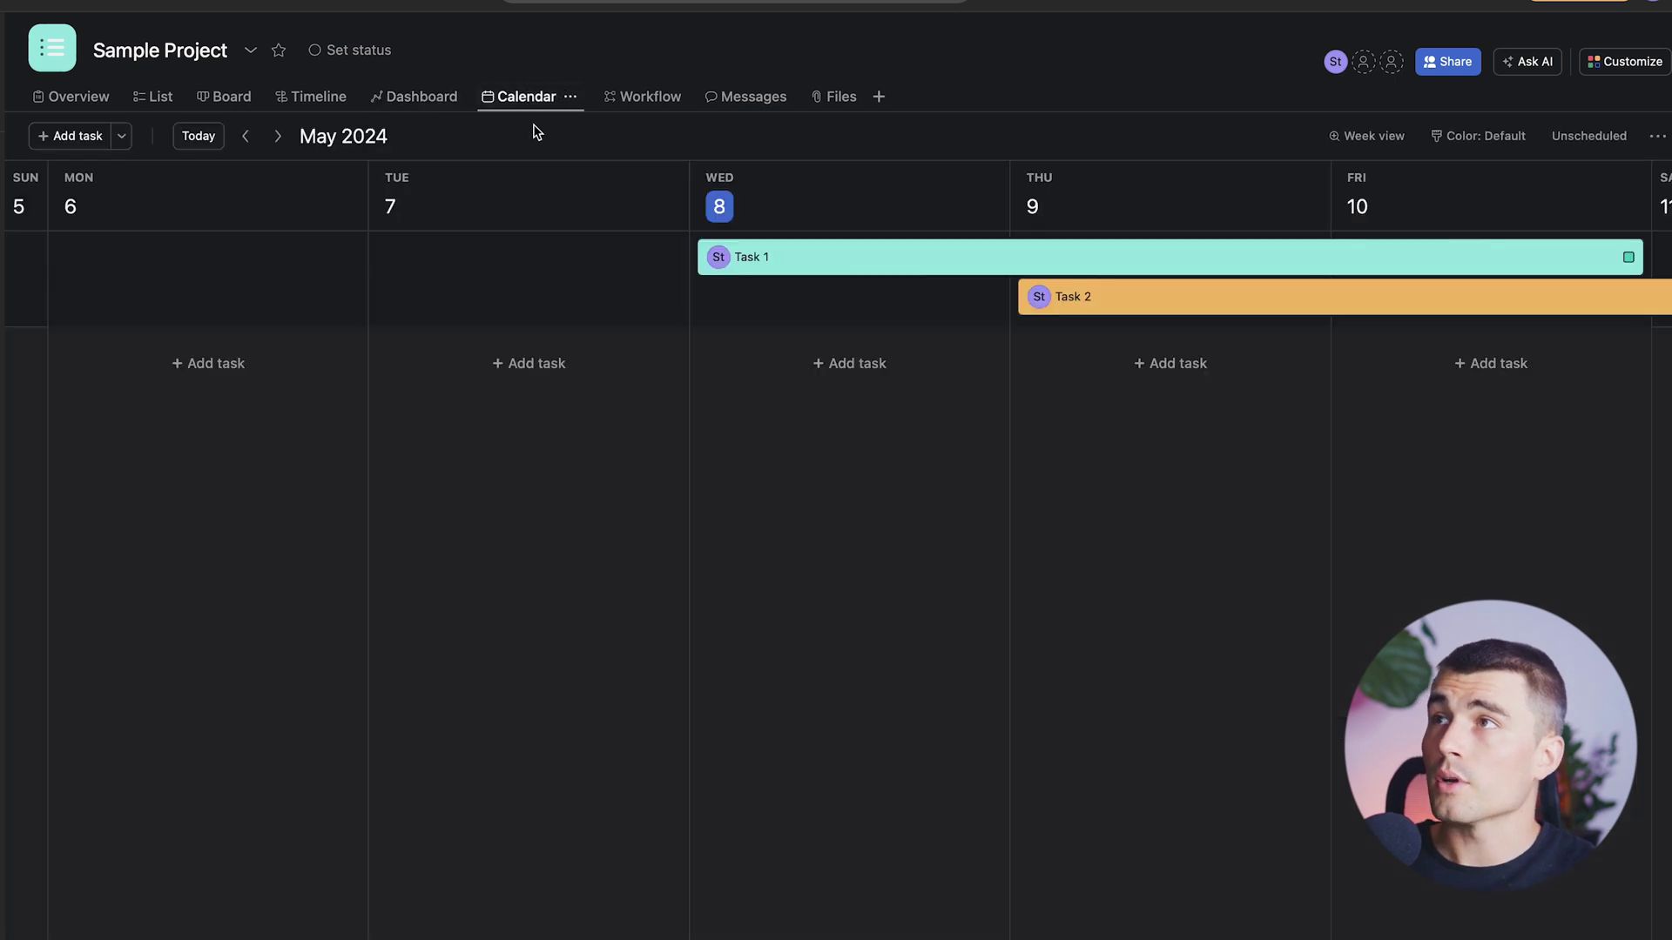
Step: Switch the calendar to Month view, visit Workflow and Messages, then start a new To do task
{"action": "left_click", "coordinate": [1374, 137]}
{"action": "left_click", "coordinate": [1392, 209]}
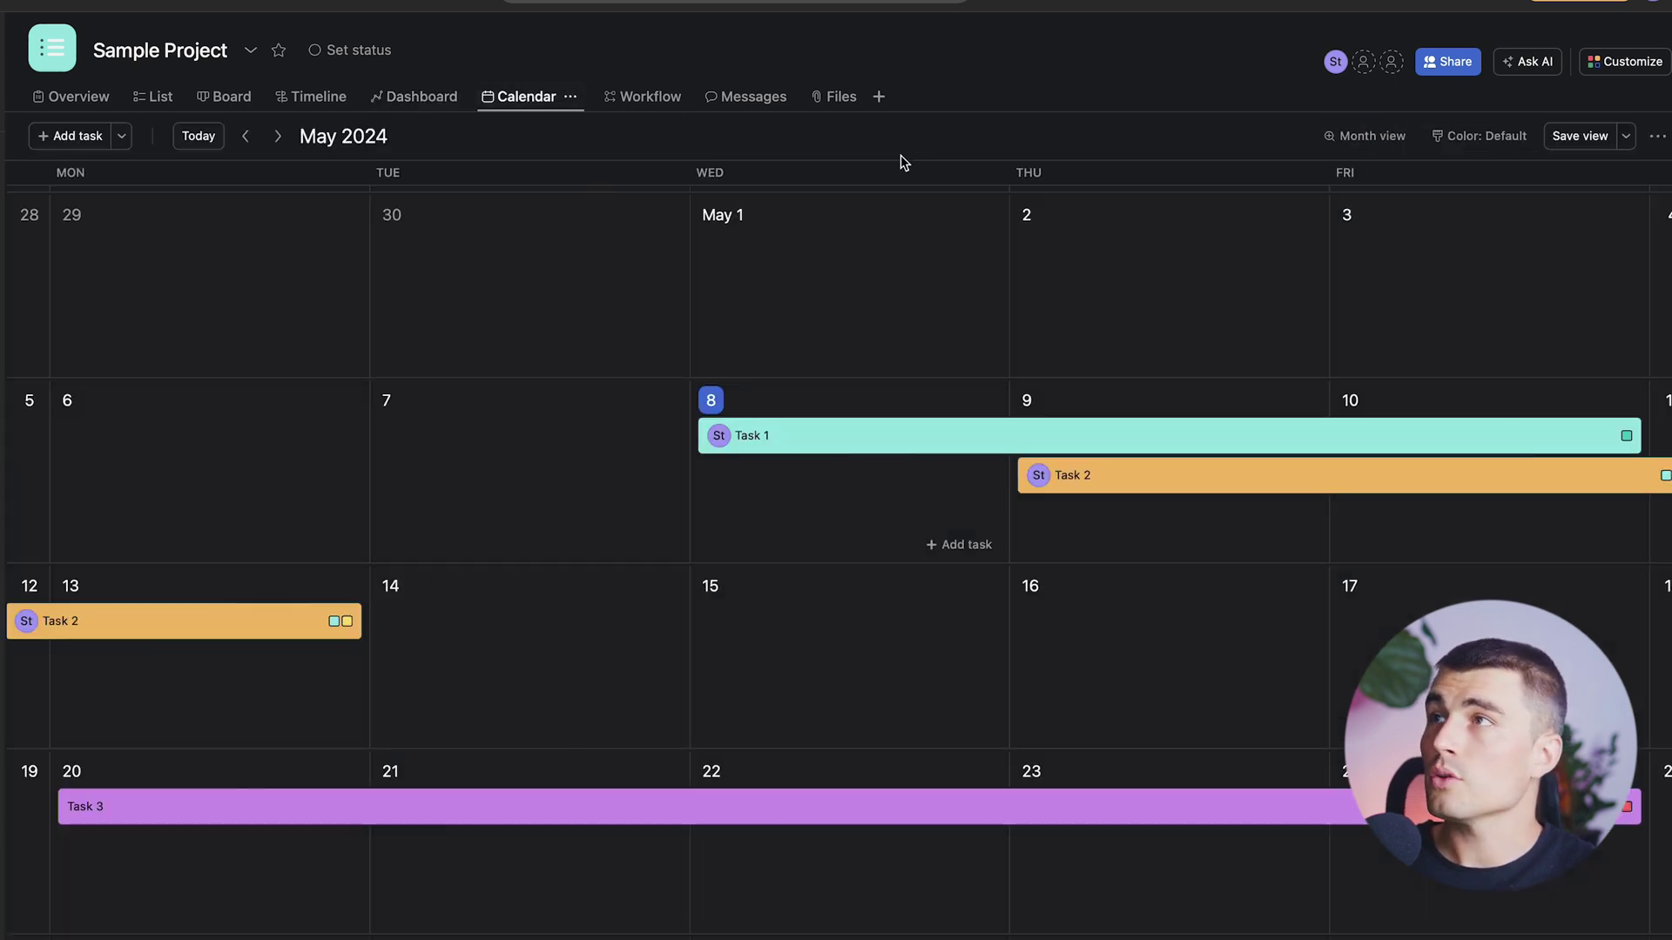
{"action": "left_click", "coordinate": [651, 97]}
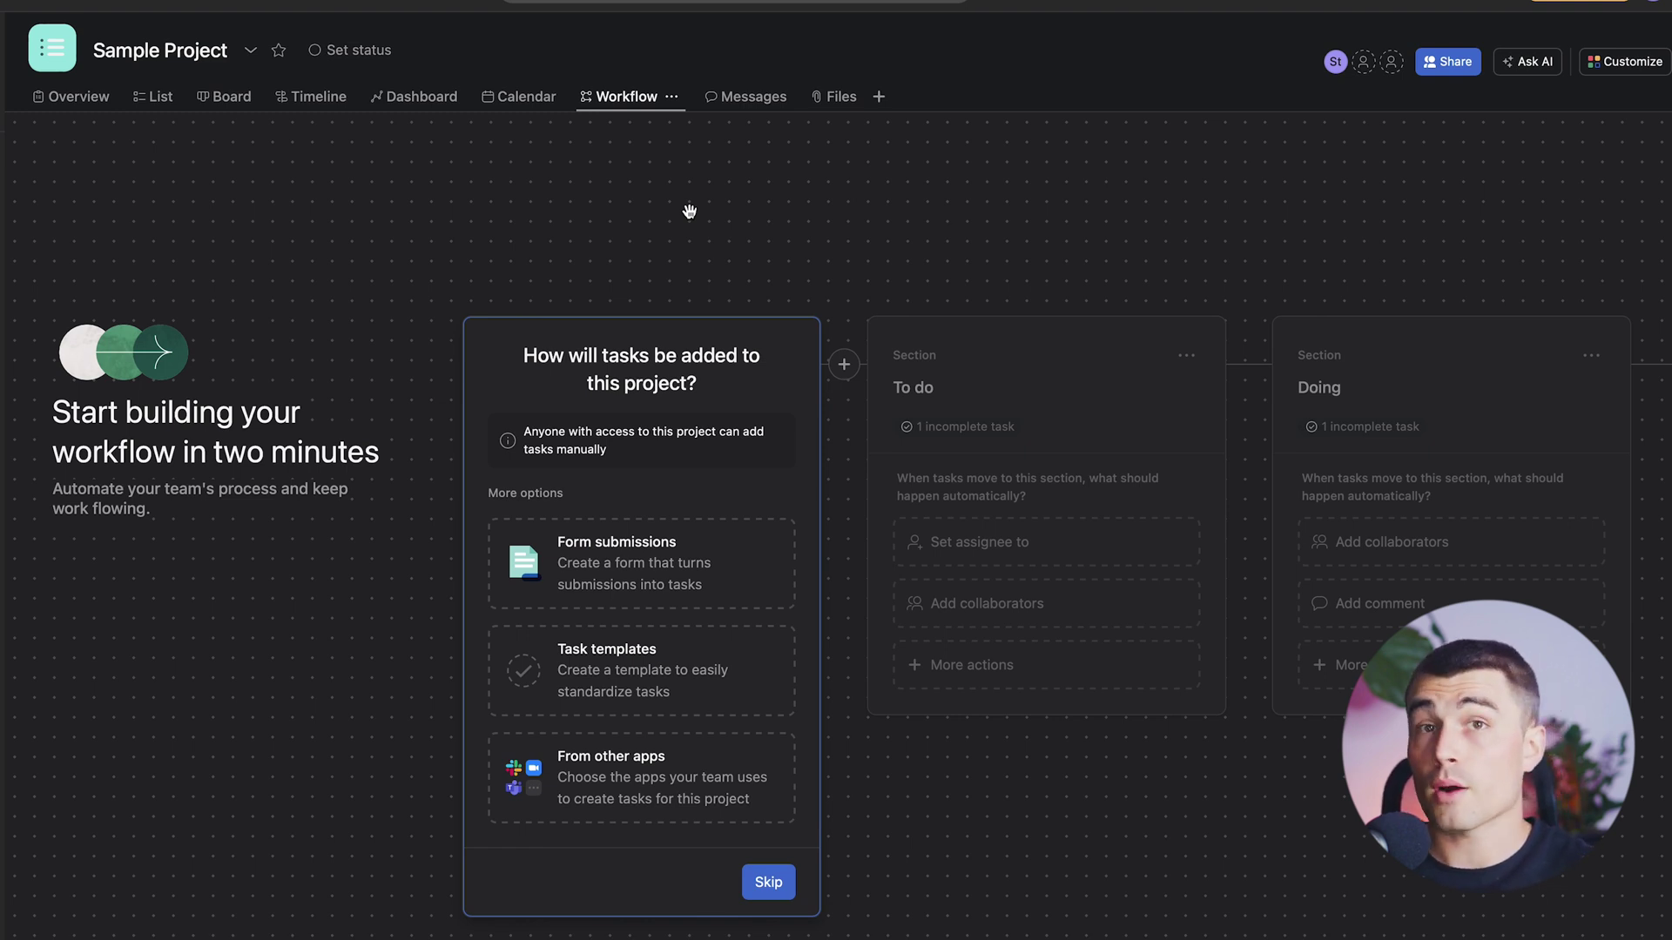
{"action": "left_click", "coordinate": [729, 97]}
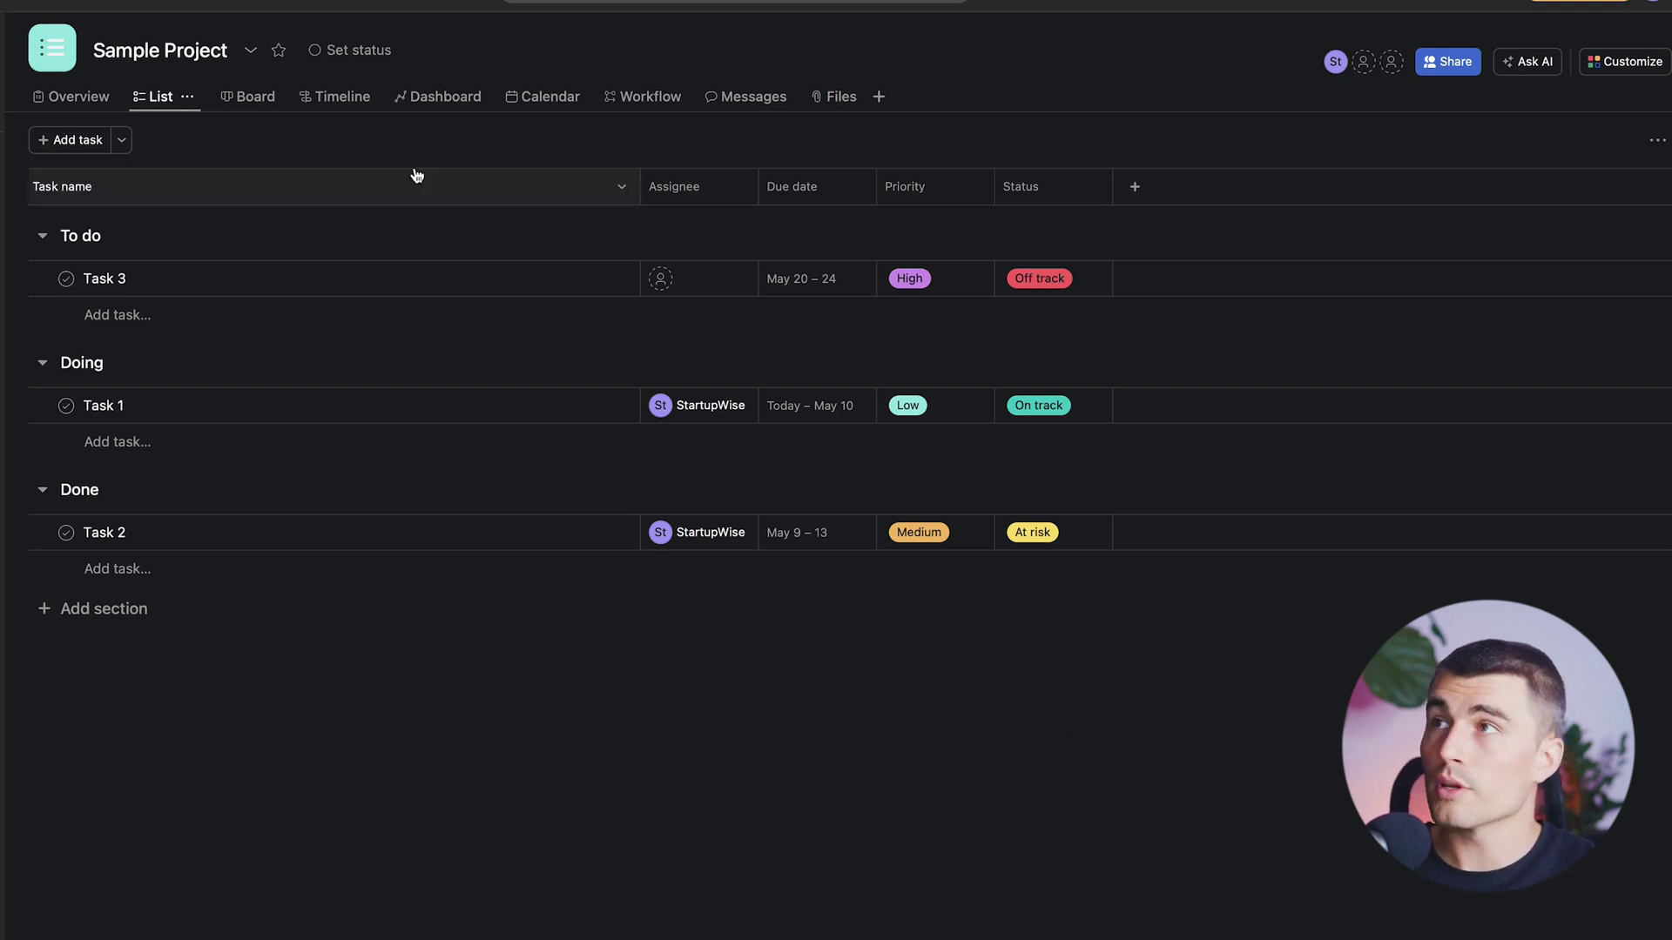
{"action": "left_click", "coordinate": [77, 141]}
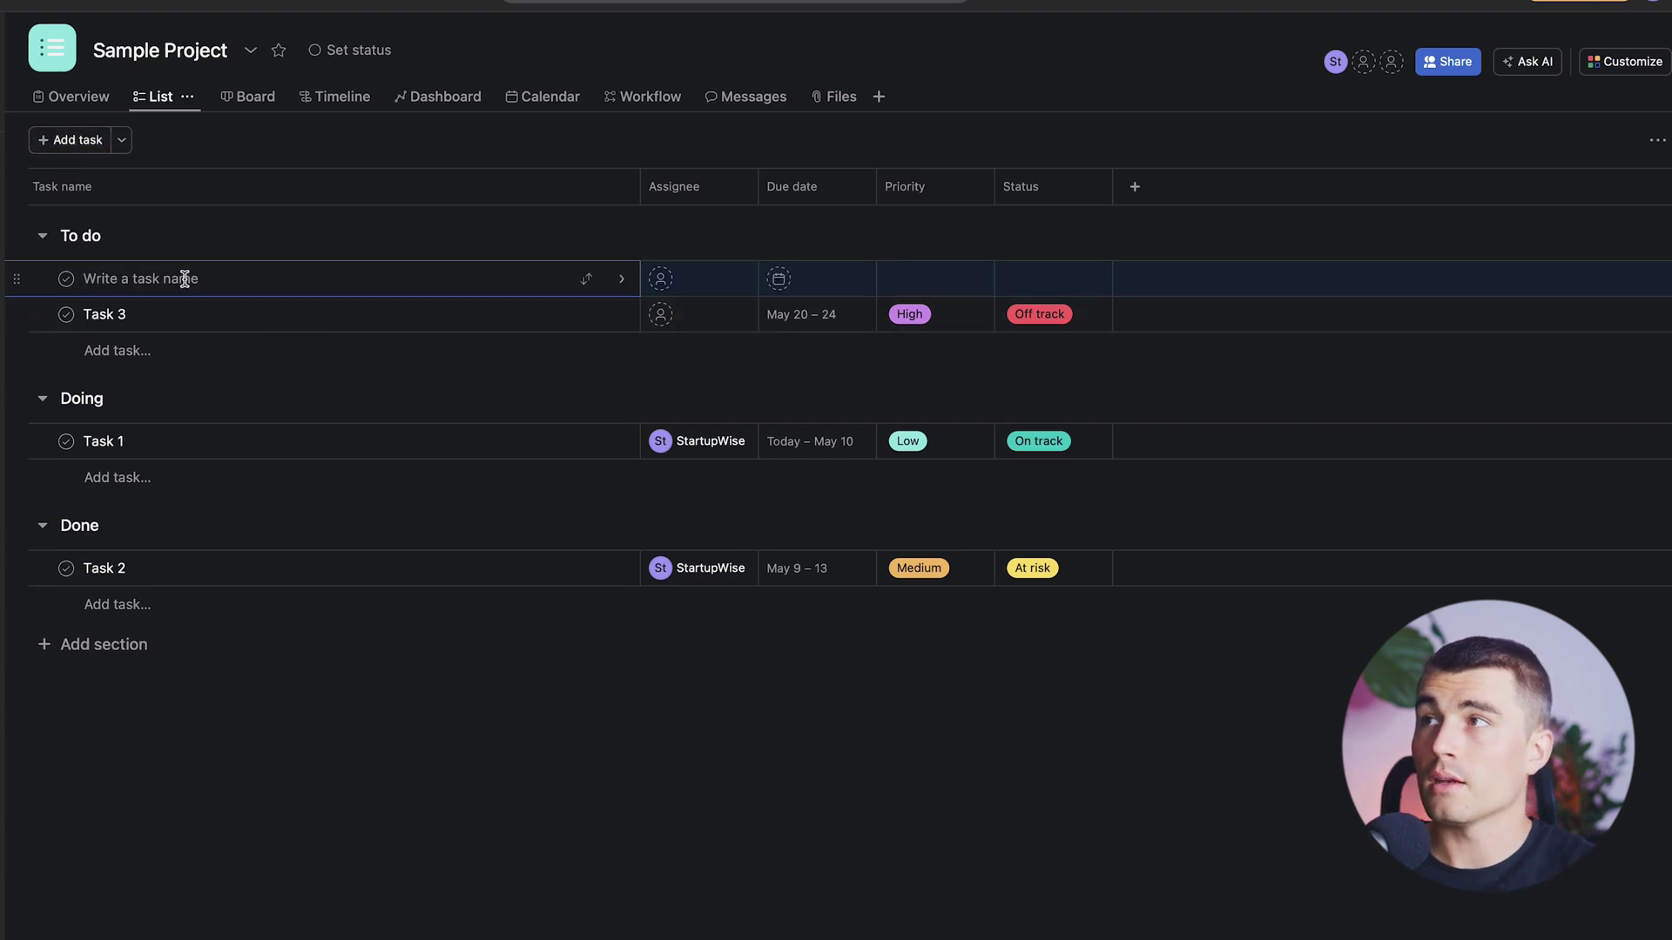
Step: Name the new task 'Tsak 4', then add a custom field column and show all field types
{"action": "type", "text": "Tsak "}
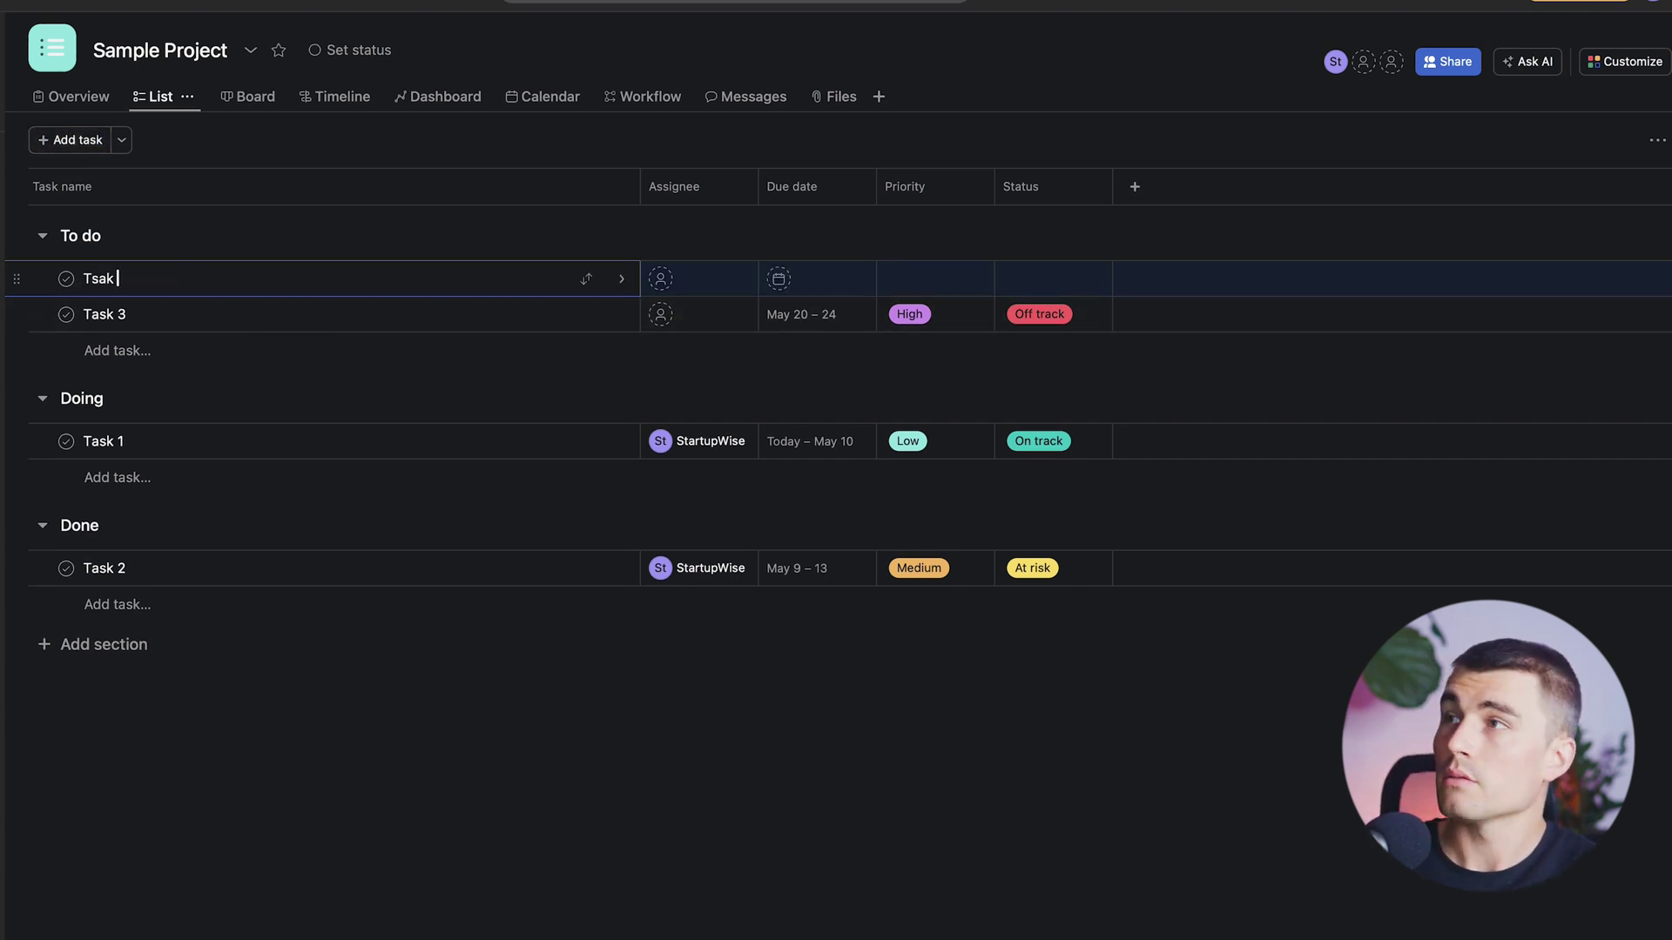
{"action": "type", "text": "4"}
{"action": "left_click", "coordinate": [1220, 220]}
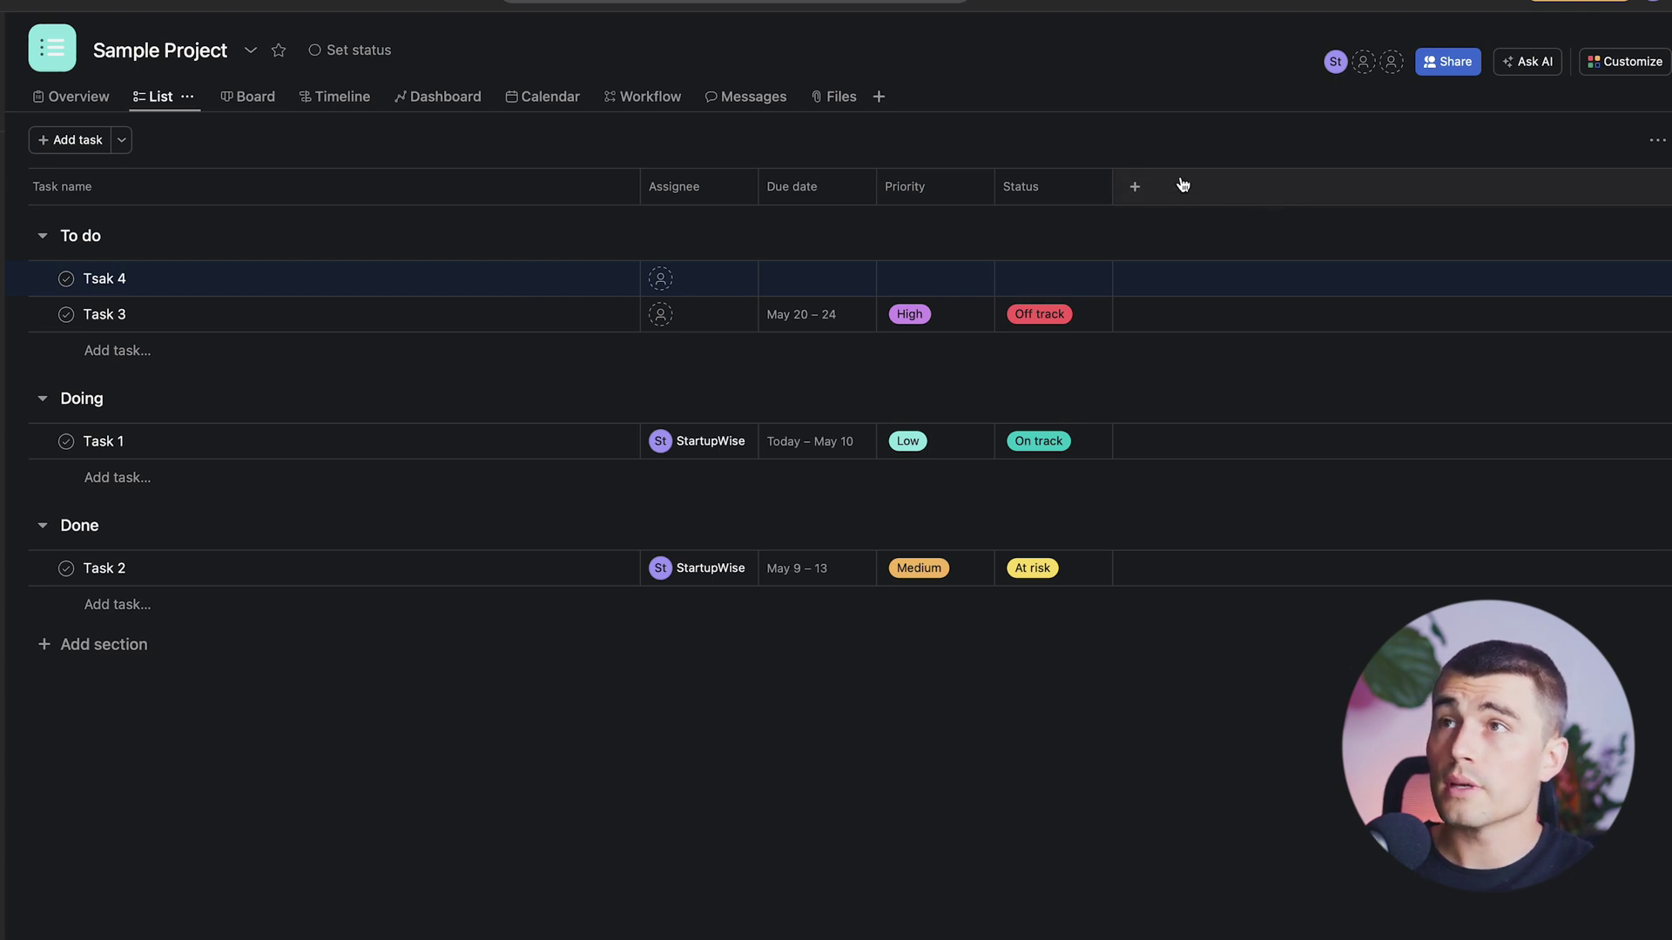
{"action": "left_click", "coordinate": [1136, 188]}
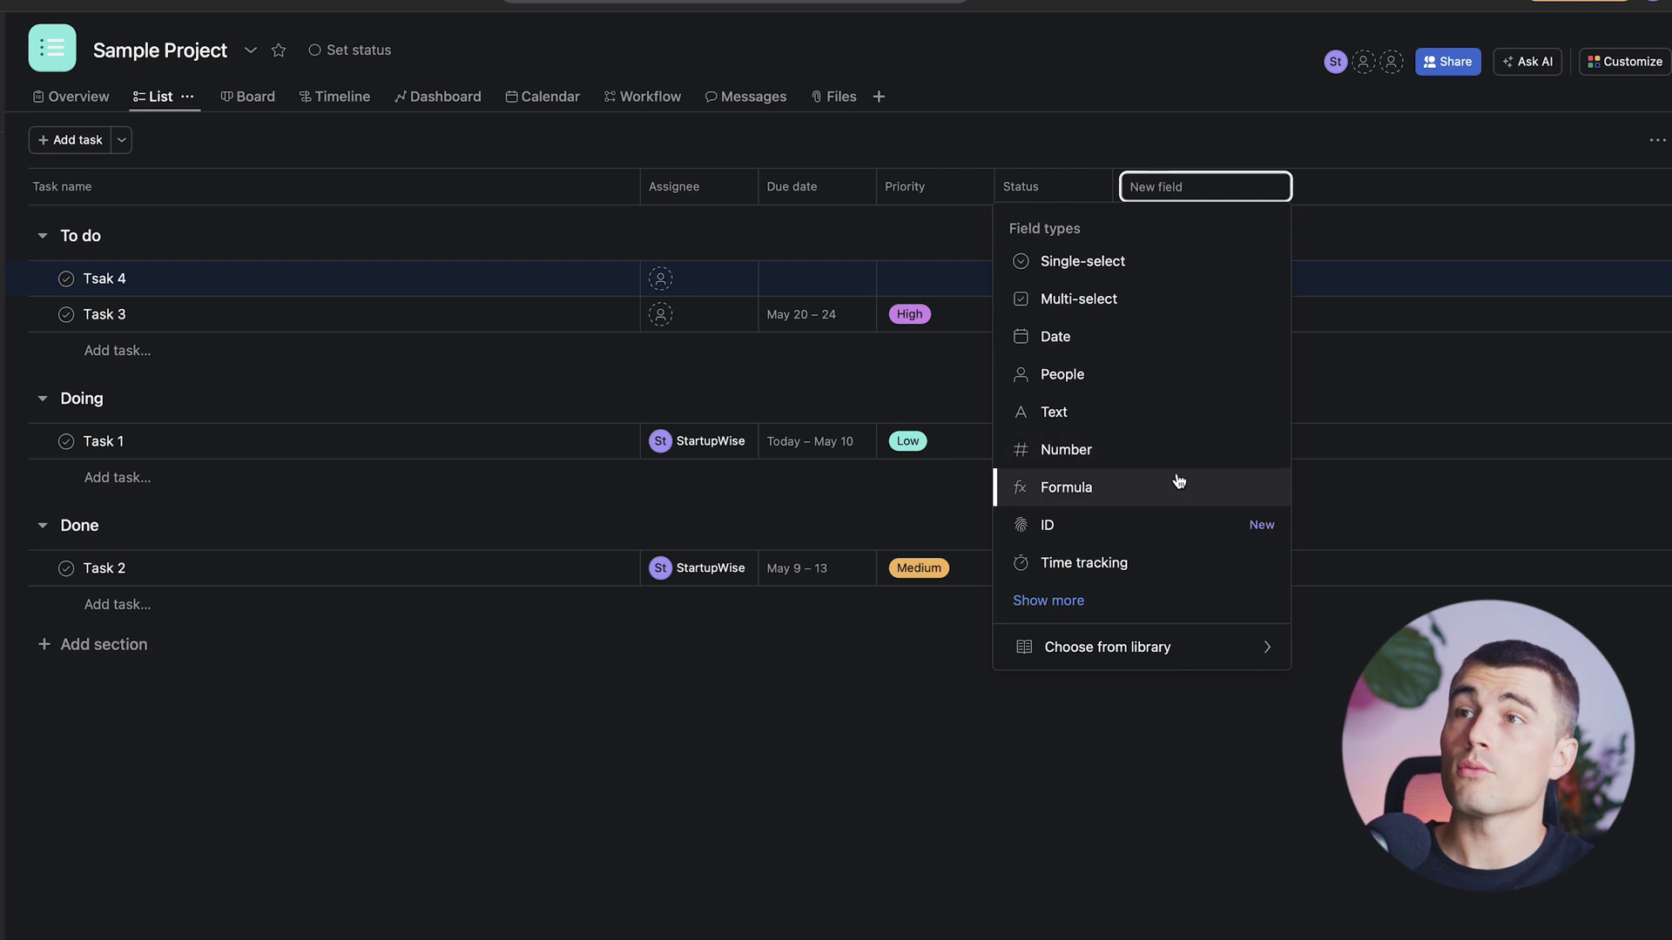
{"action": "left_click", "coordinate": [1063, 610]}
{"action": "scroll", "coordinate": [1114, 623], "scroll_direction": "down", "scroll_amount": 1}
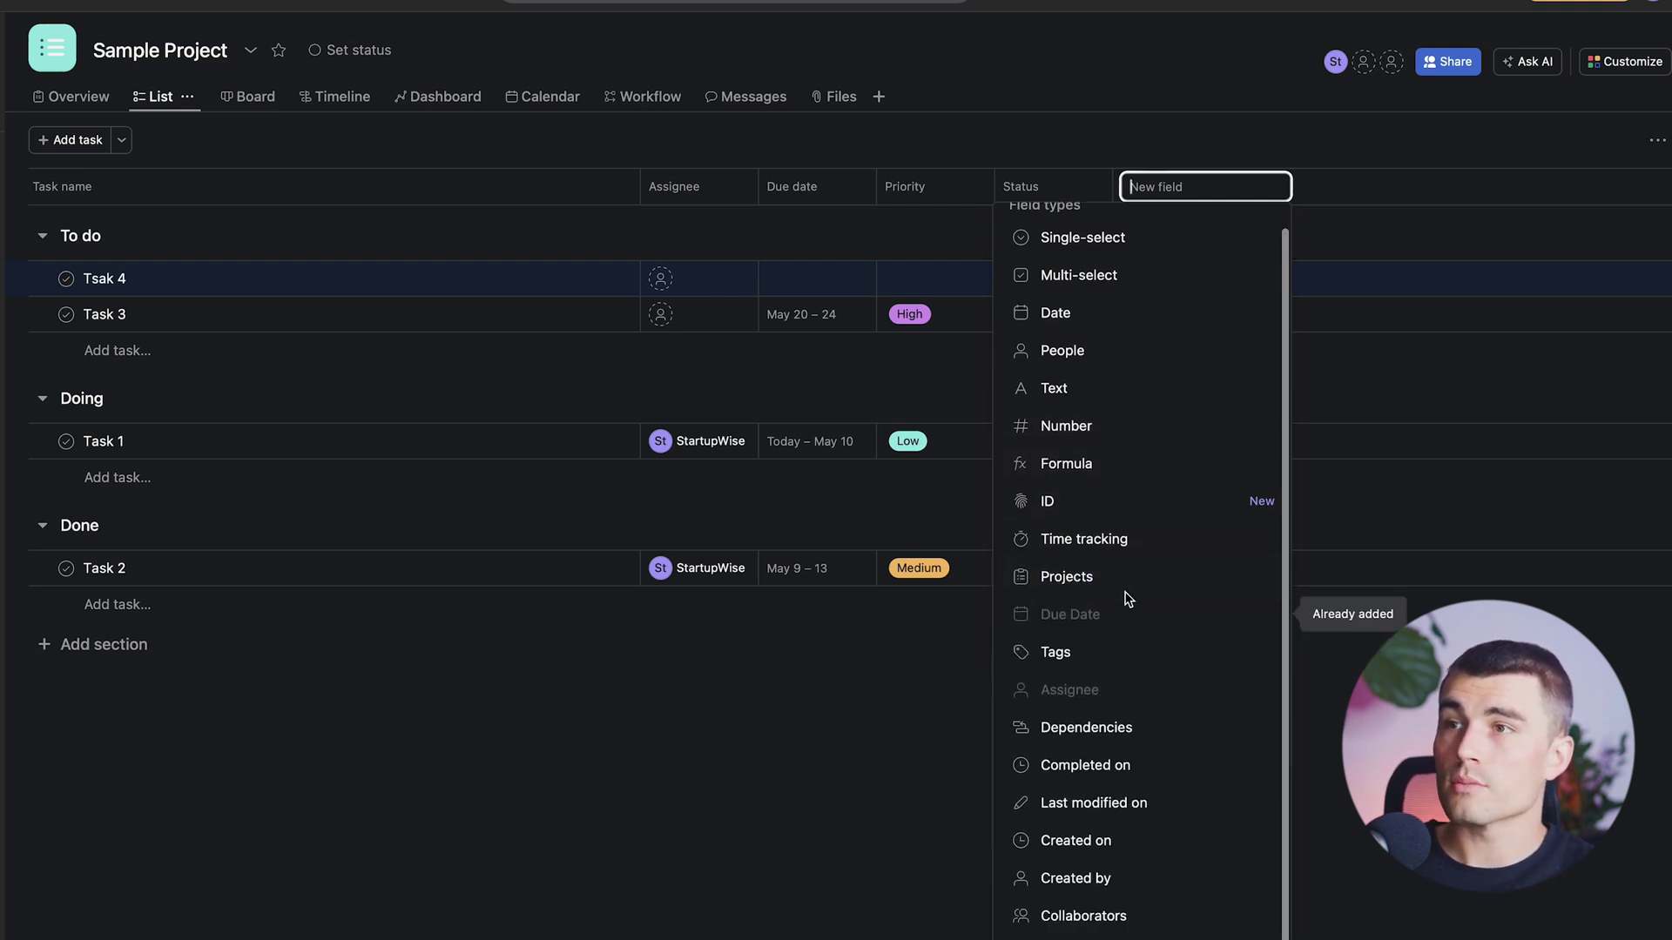
{"action": "scroll", "coordinate": [1164, 647], "scroll_direction": "up", "scroll_amount": 1}
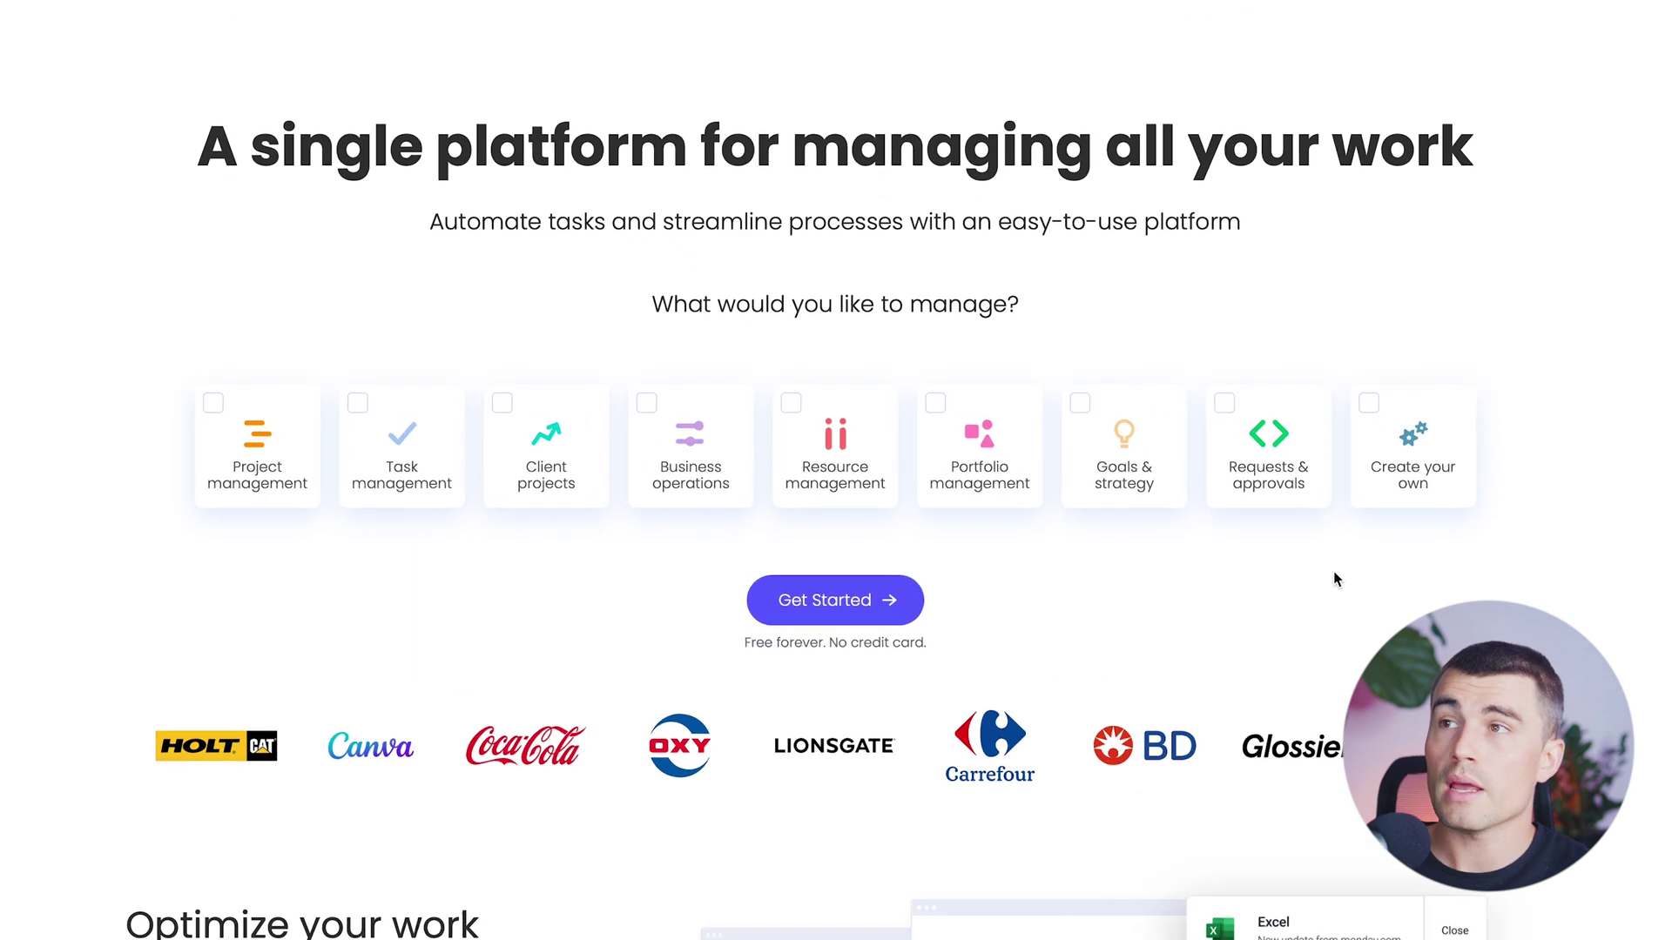
Step: Start the free monday.com sign-up and submit the work e-mail address
{"action": "left_click", "coordinate": [828, 617]}
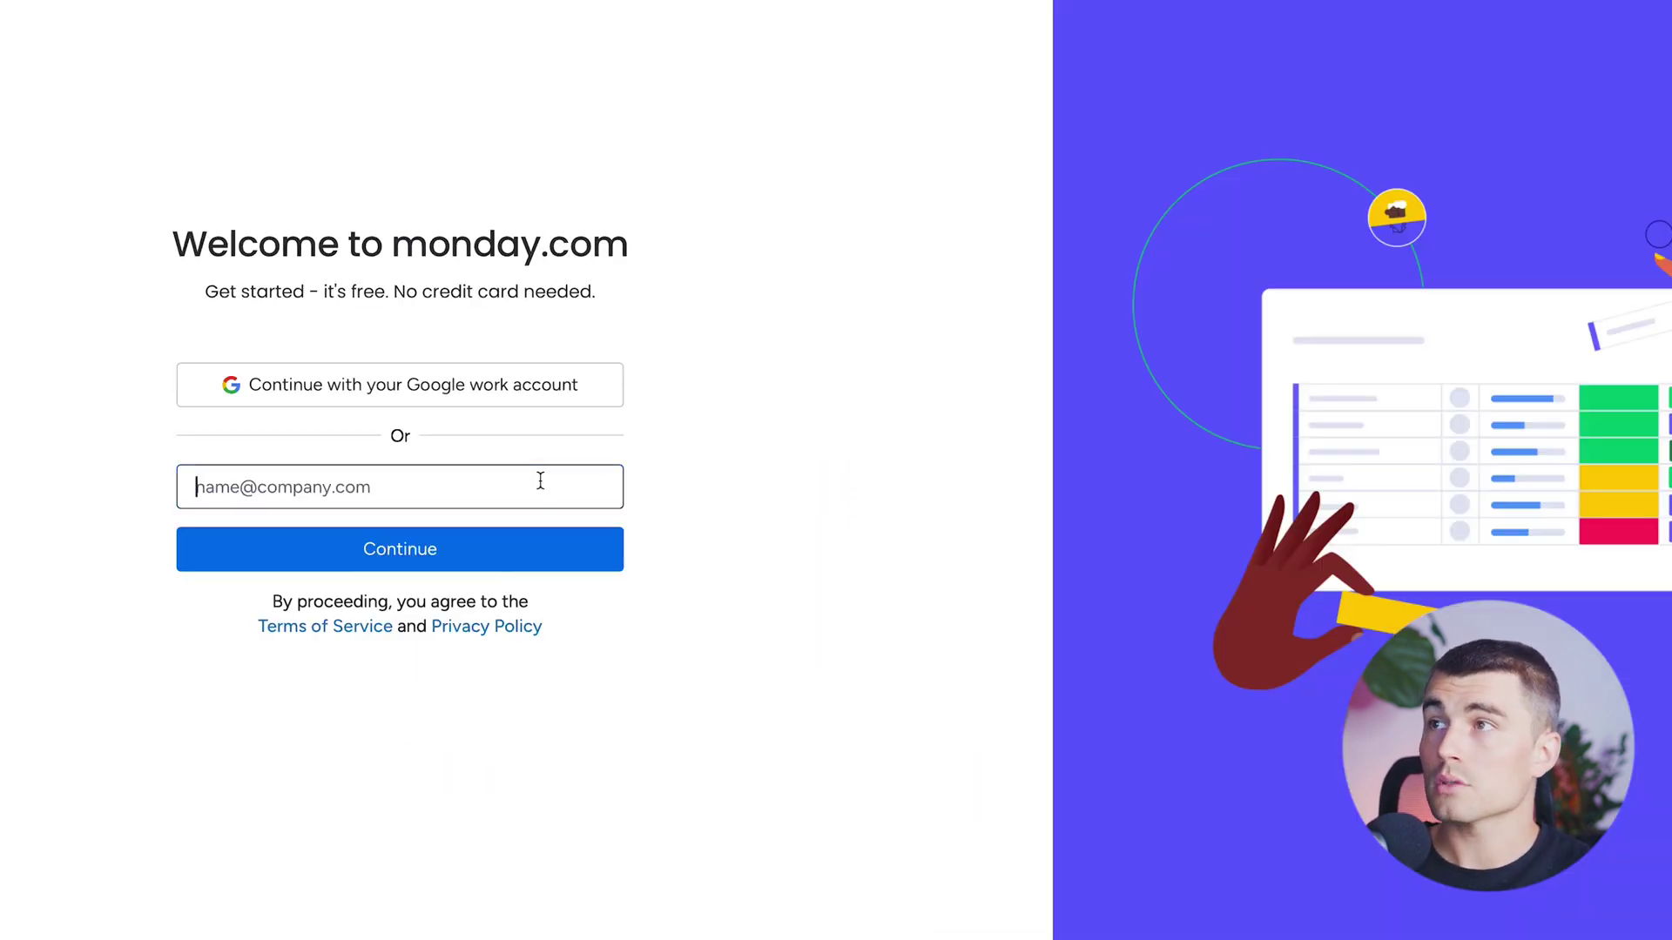
{"action": "left_click", "coordinate": [247, 491]}
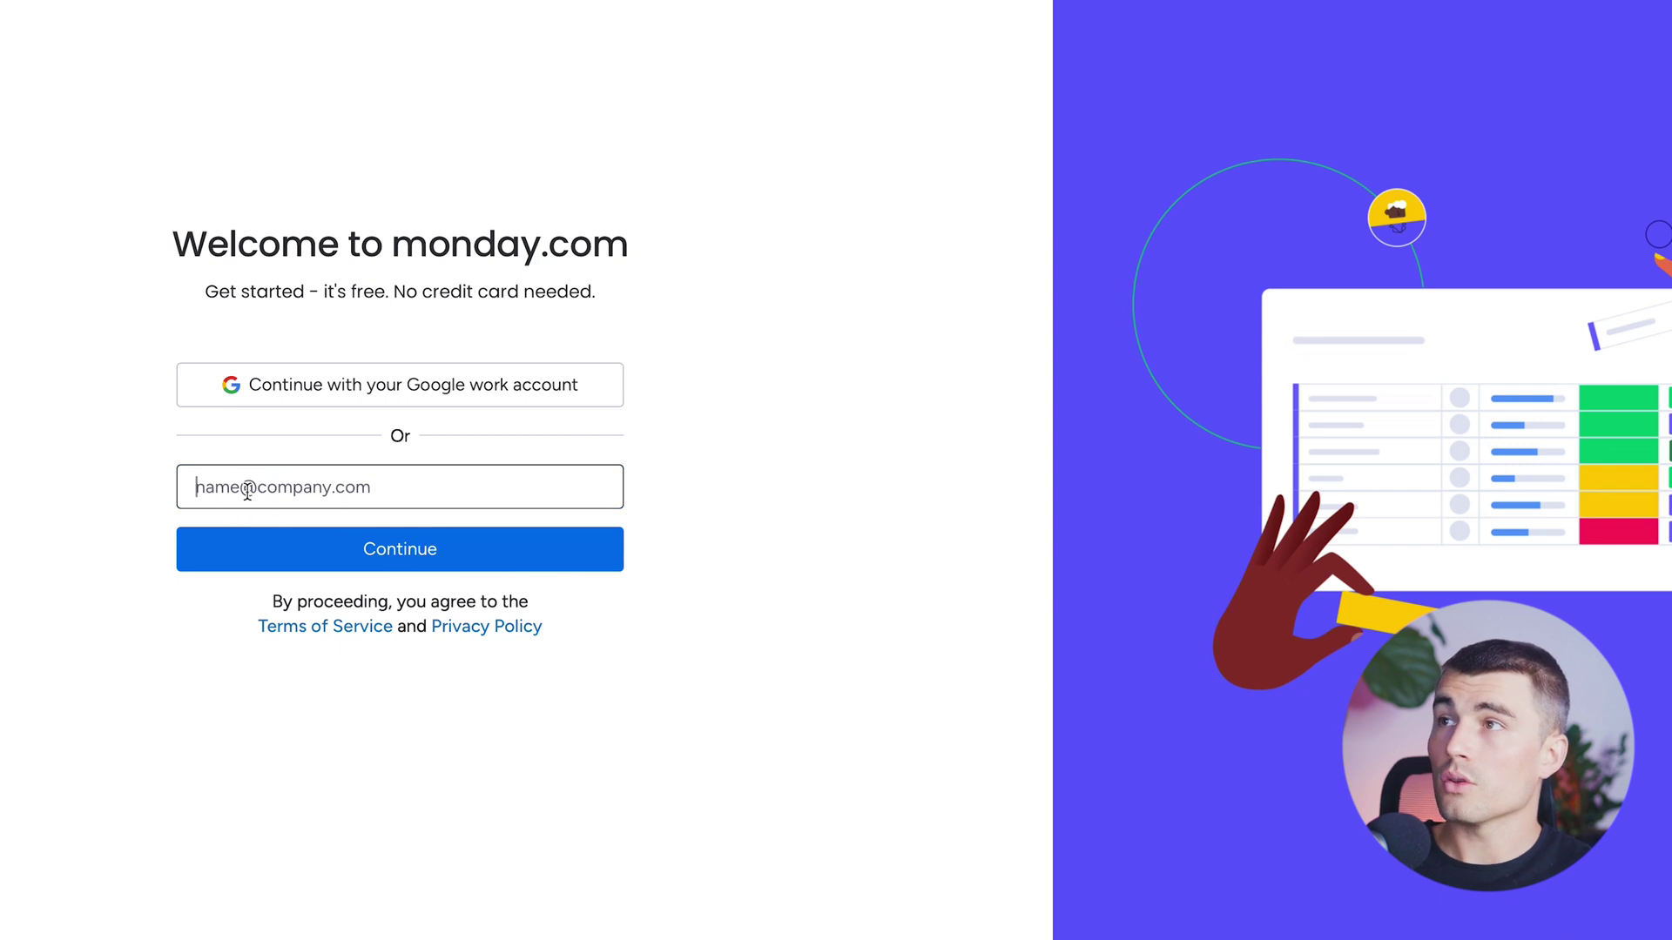
{"action": "key", "text": "ctrl+v"}
{"action": "key", "text": "Return"}
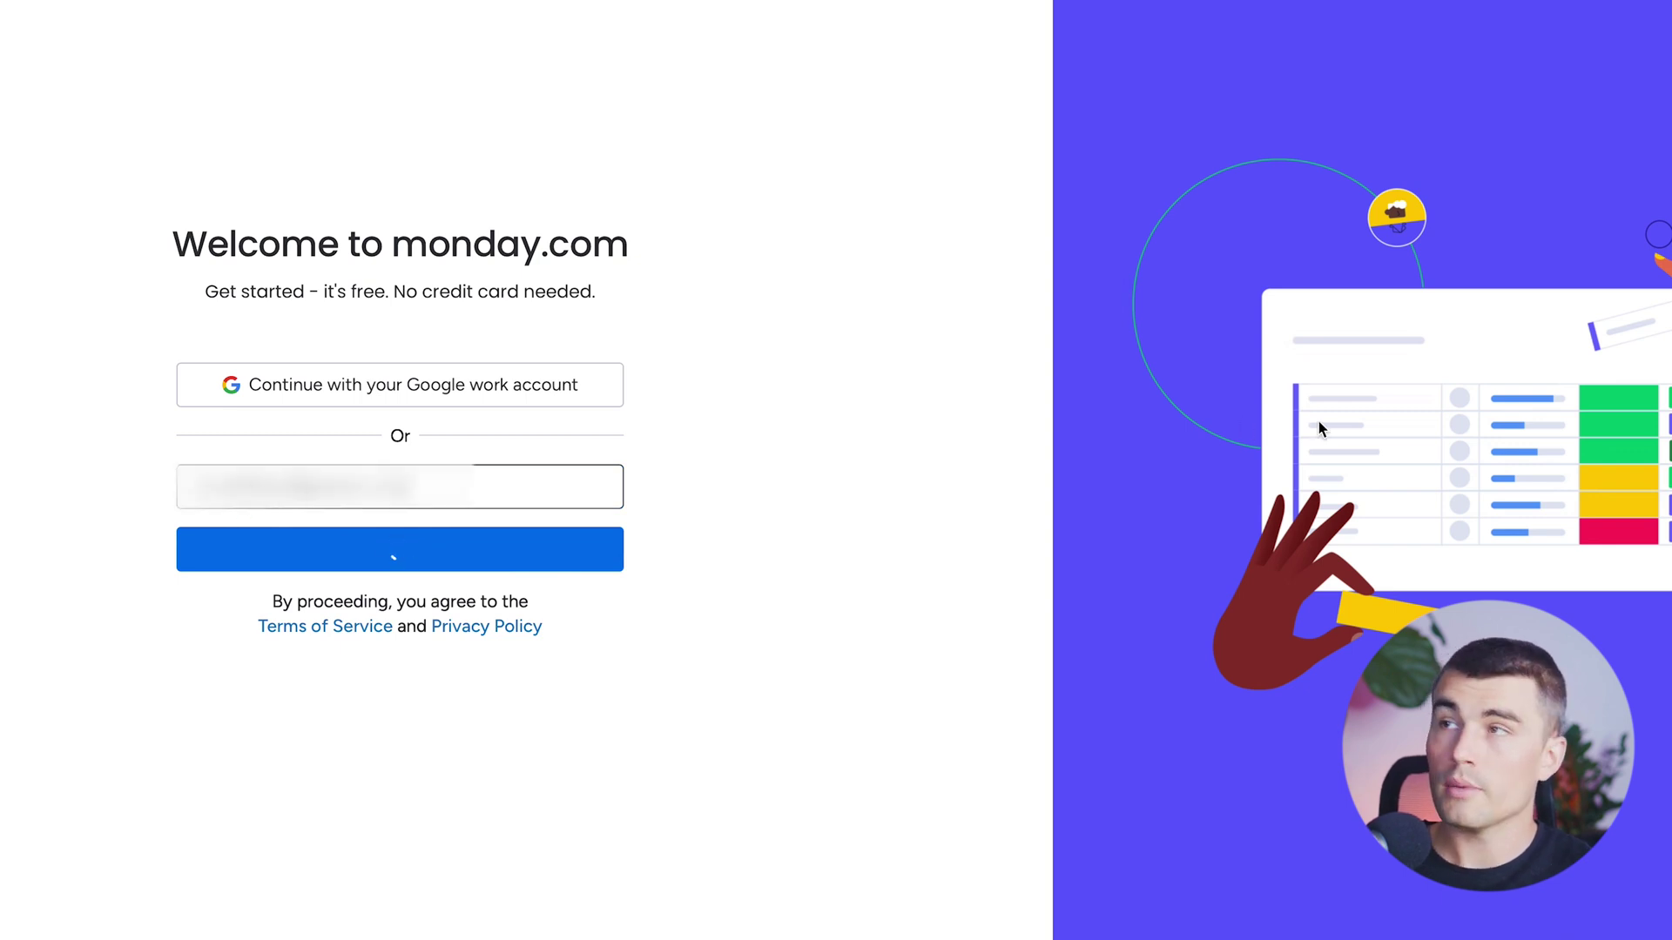
Step: Enter a password and the account name 'New Account', then continue
{"action": "key", "text": "Tab"}
{"action": "type", "text": "*********"}
{"action": "key", "text": "Tab"}
{"action": "type", "text": "New Account"}
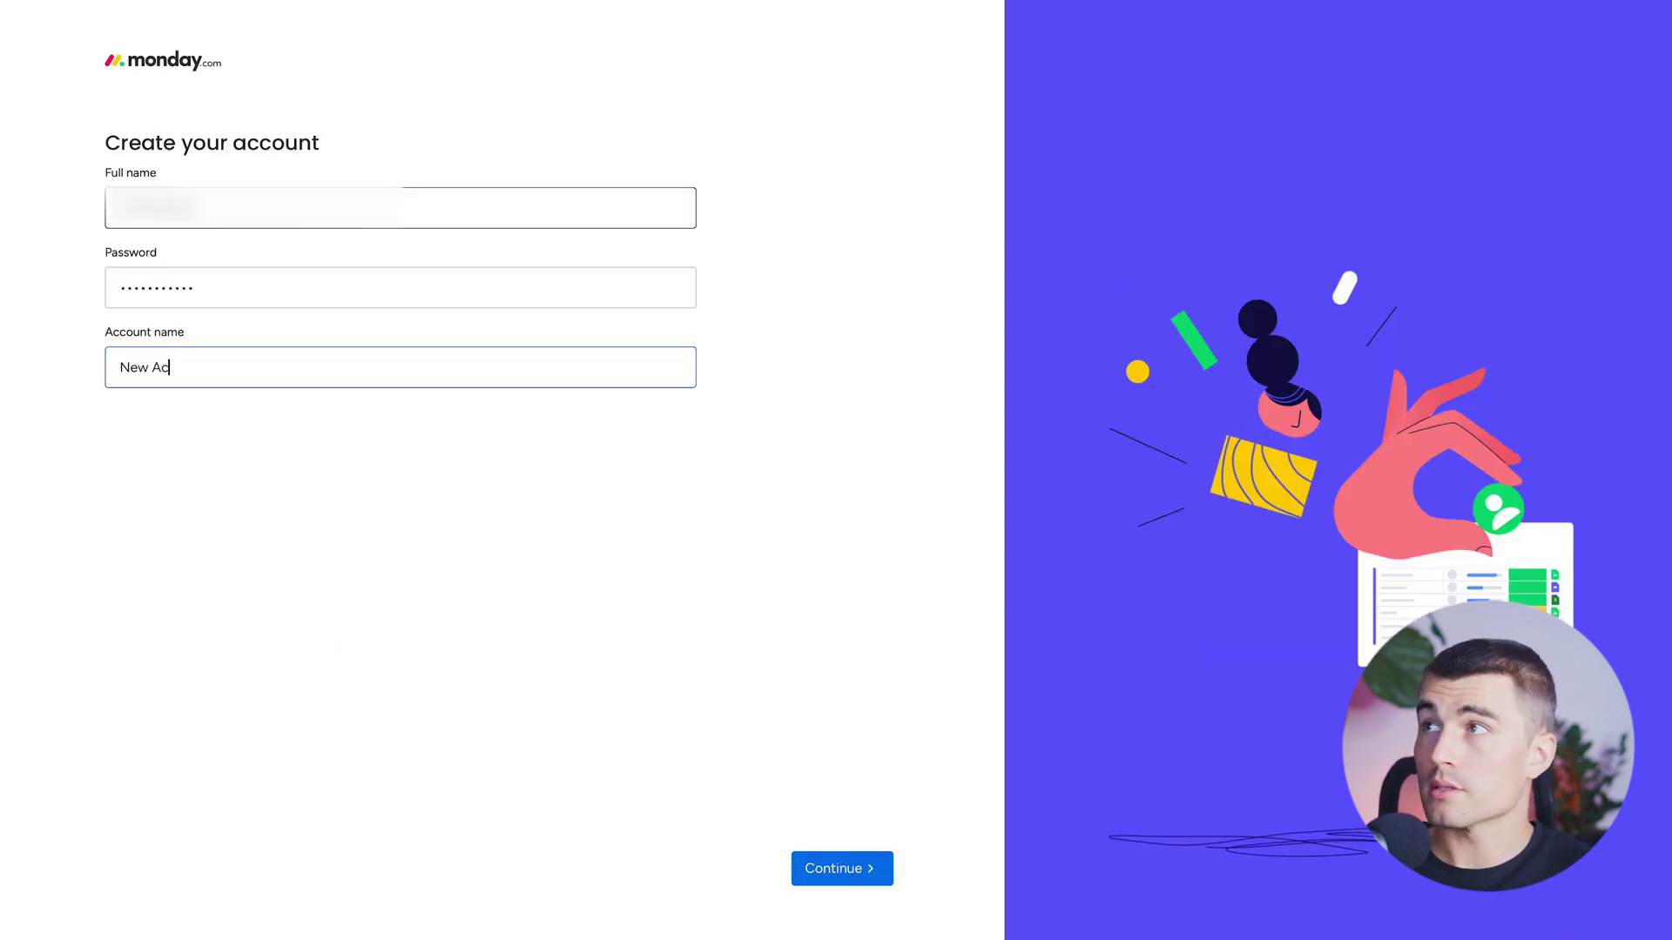
{"action": "left_click", "coordinate": [857, 866]}
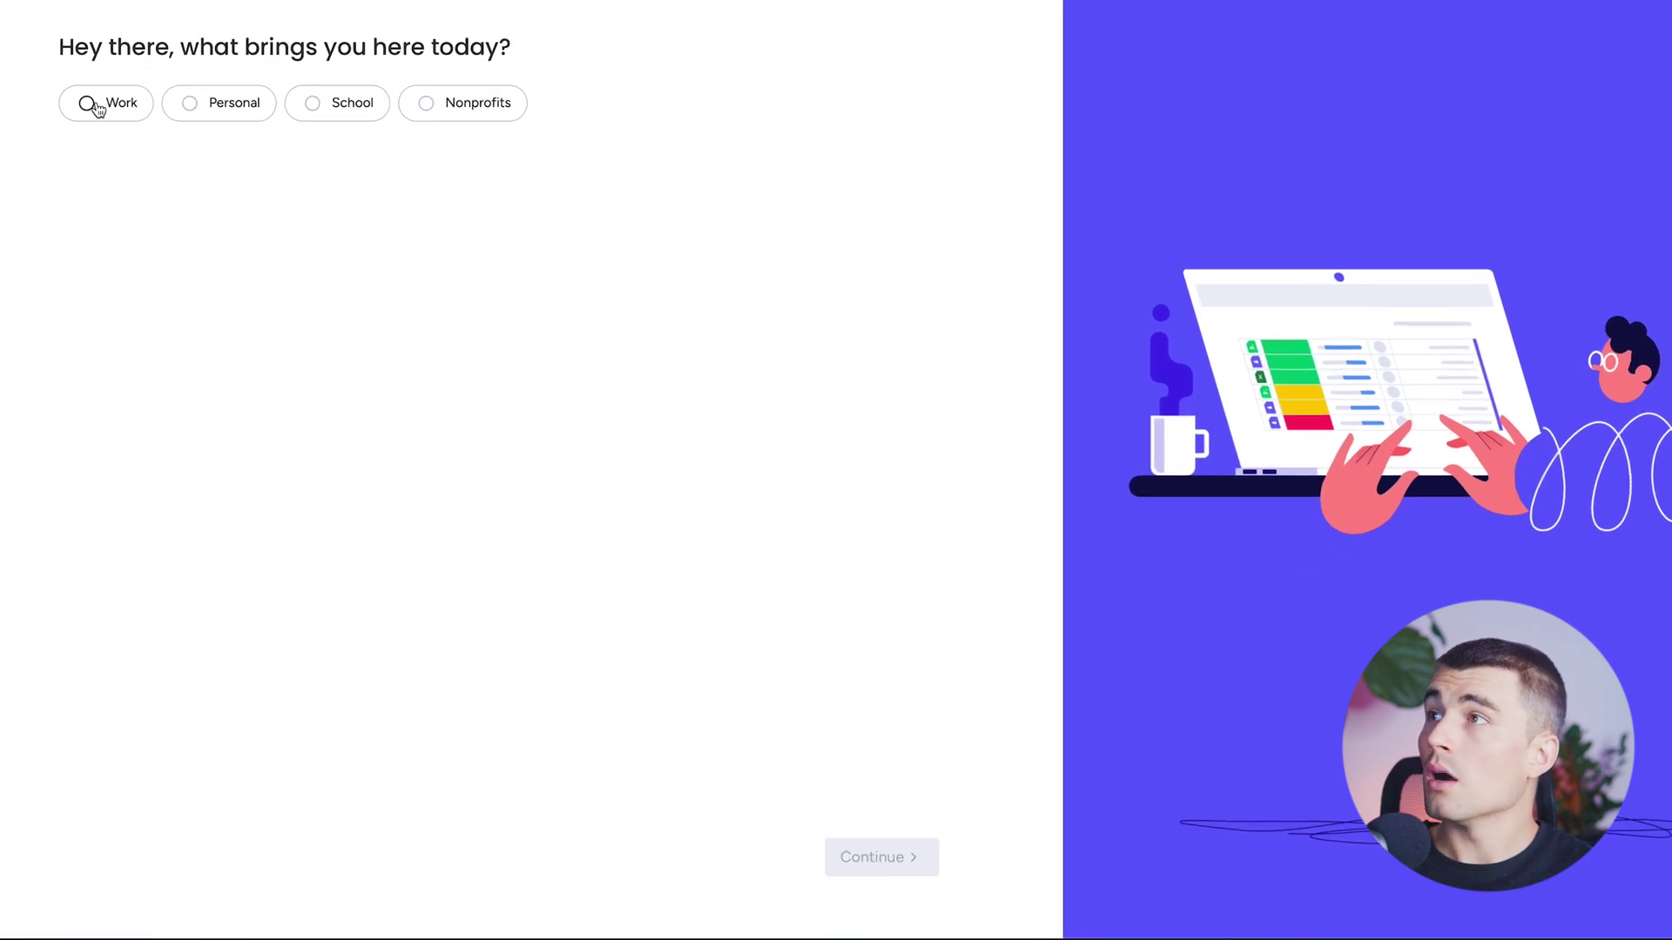
Step: Mark the account as for work, role business owner, team size 2-5, company size 20-49
{"action": "left_click", "coordinate": [90, 103]}
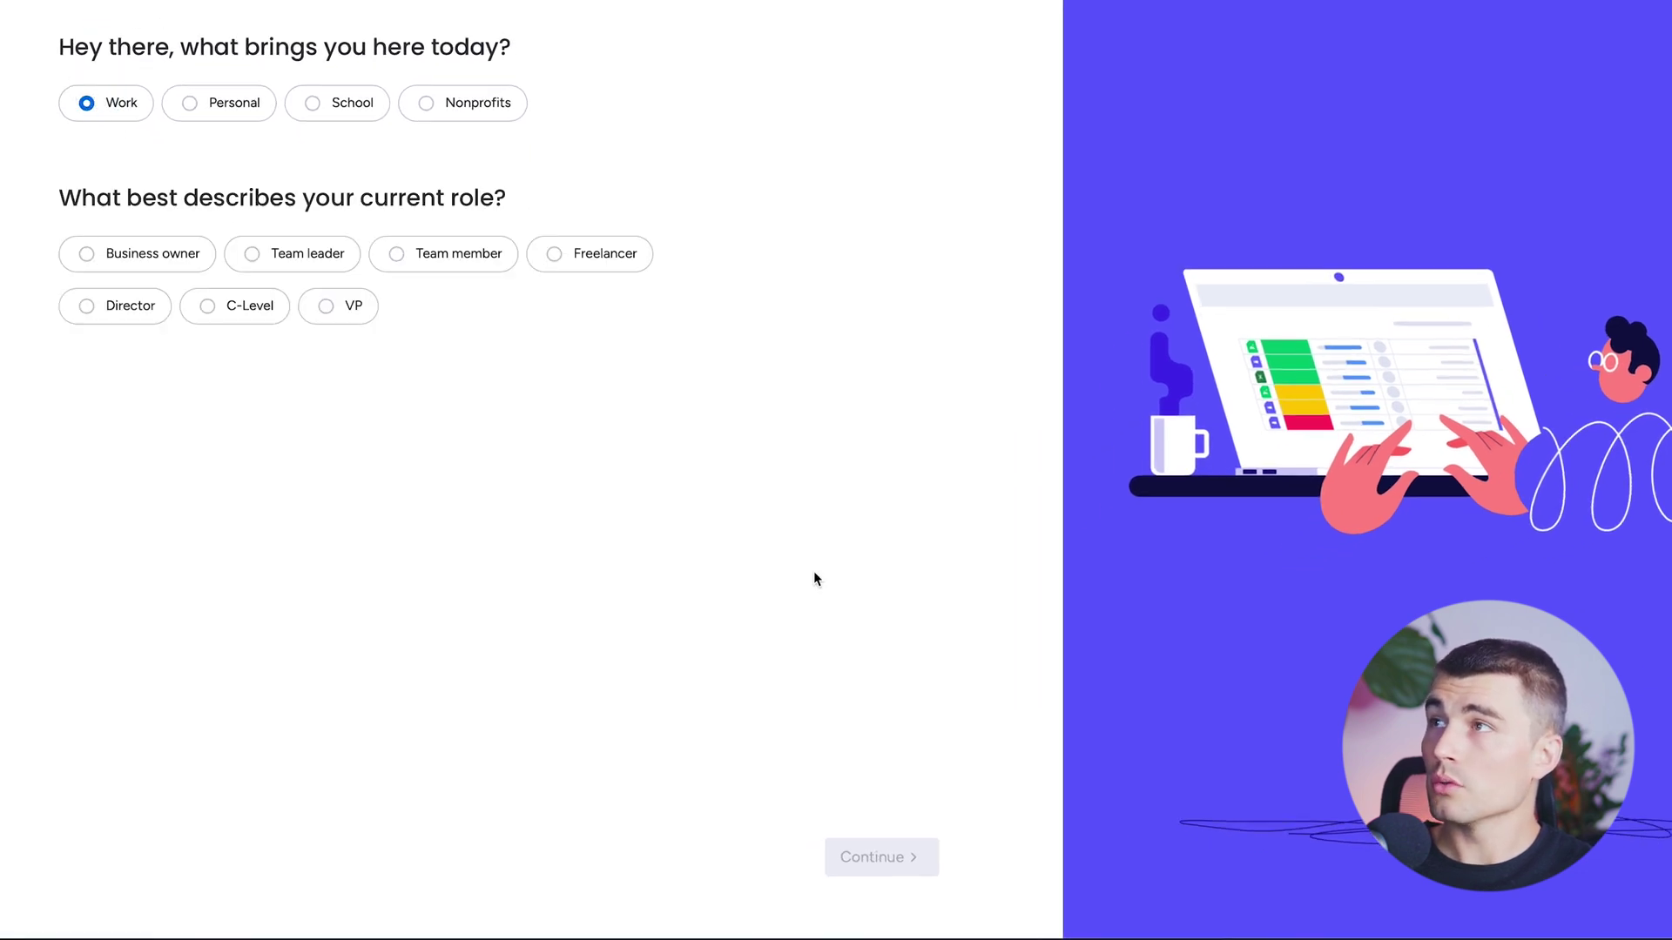
{"action": "left_click", "coordinate": [120, 258]}
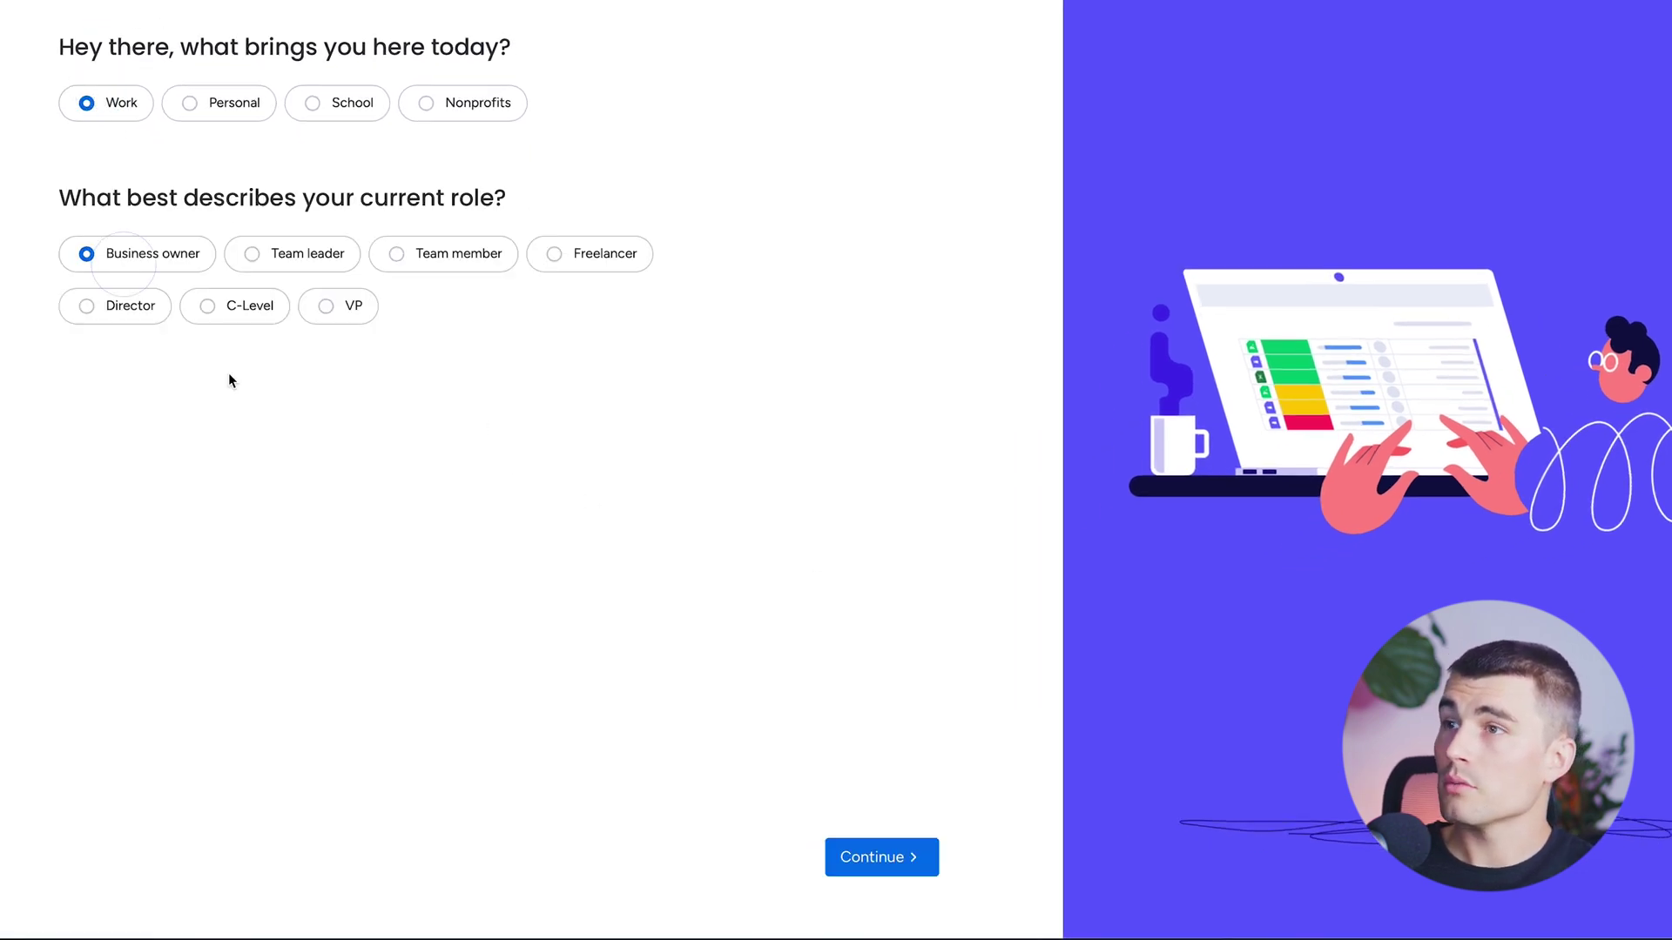
{"action": "left_click", "coordinate": [896, 865]}
{"action": "left_click", "coordinate": [233, 104]}
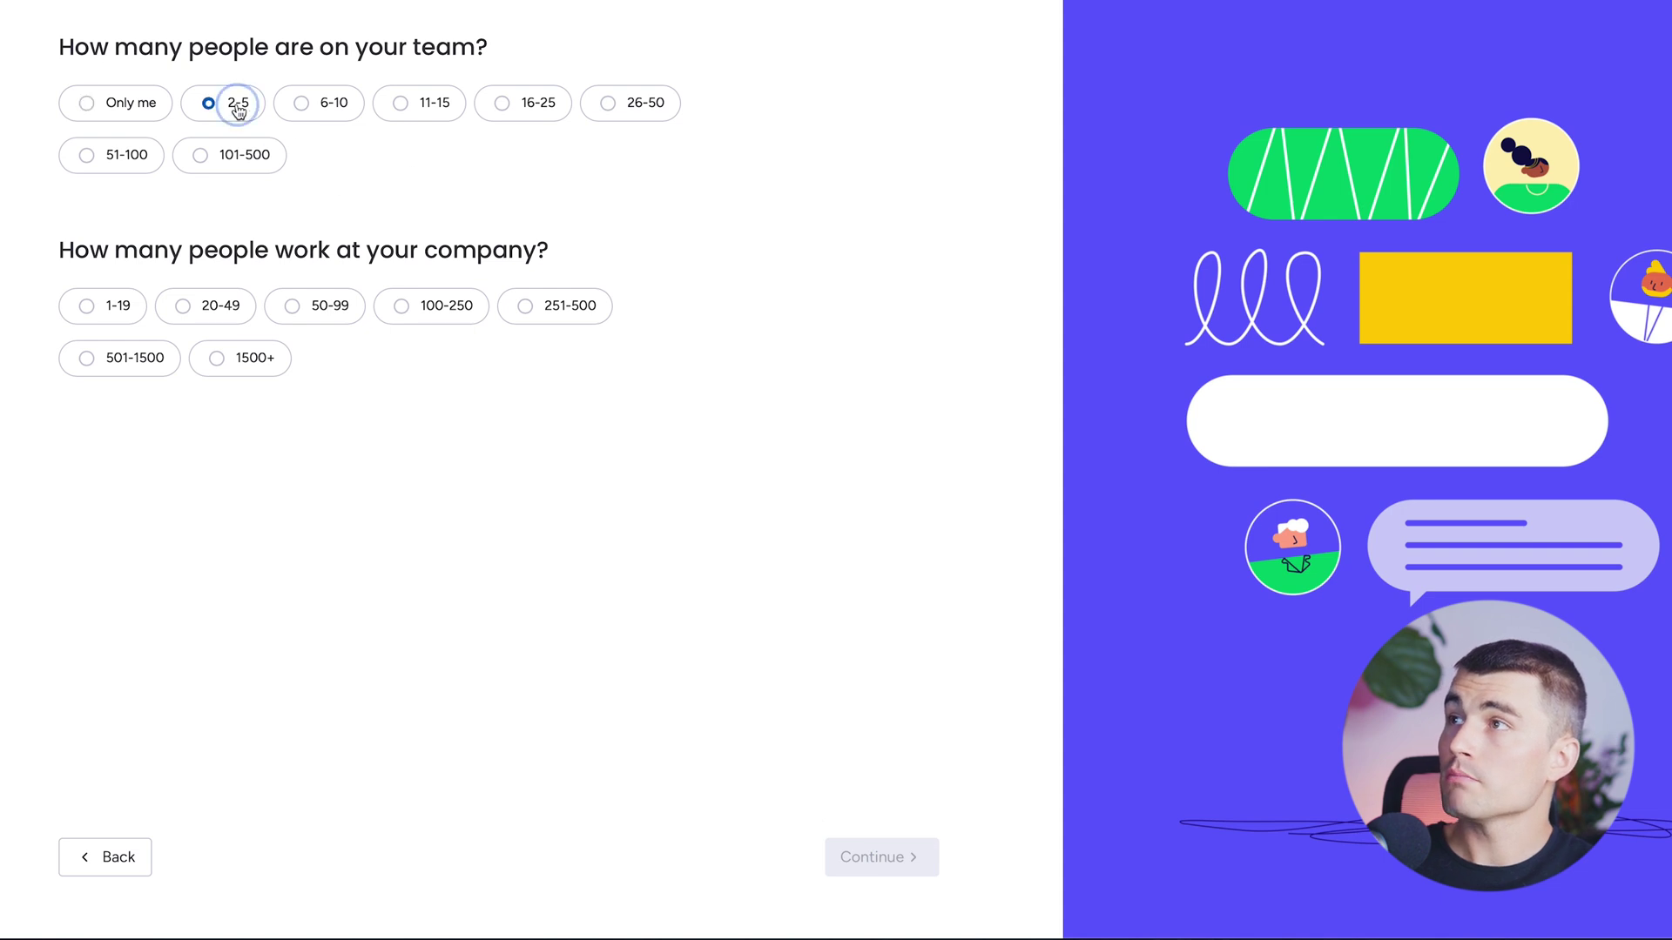
{"action": "left_click", "coordinate": [231, 306]}
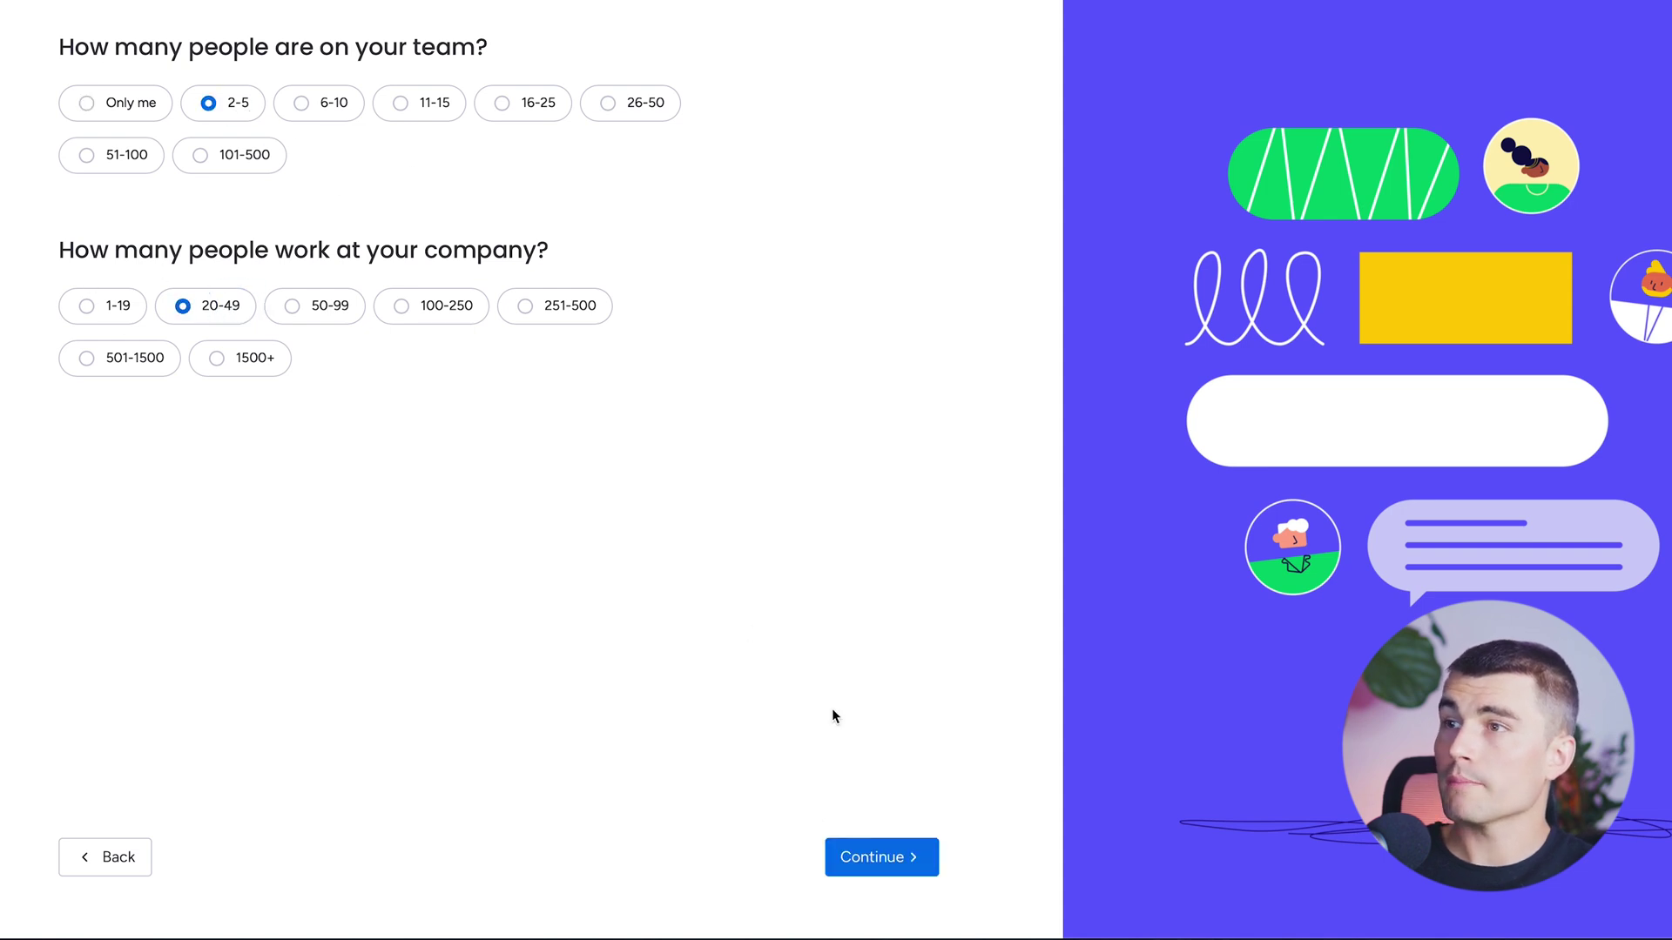
{"action": "left_click", "coordinate": [879, 857]}
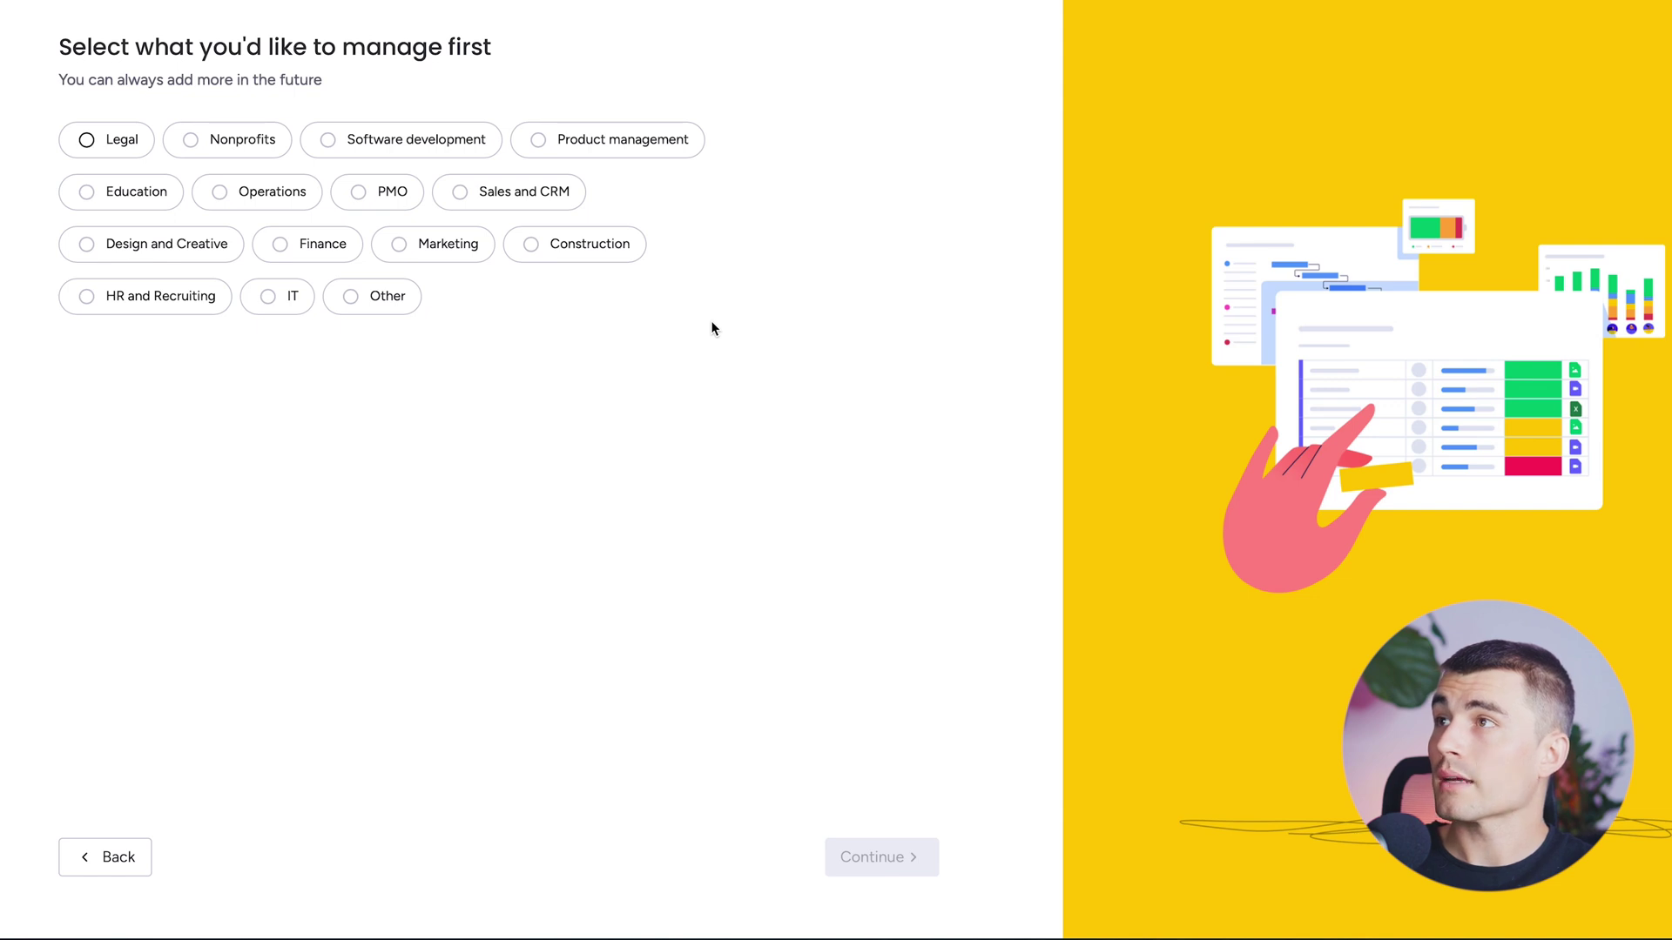
Step: Choose Product management to manage, then Project management as the first focus
{"action": "left_click", "coordinate": [624, 139]}
{"action": "left_click", "coordinate": [881, 857]}
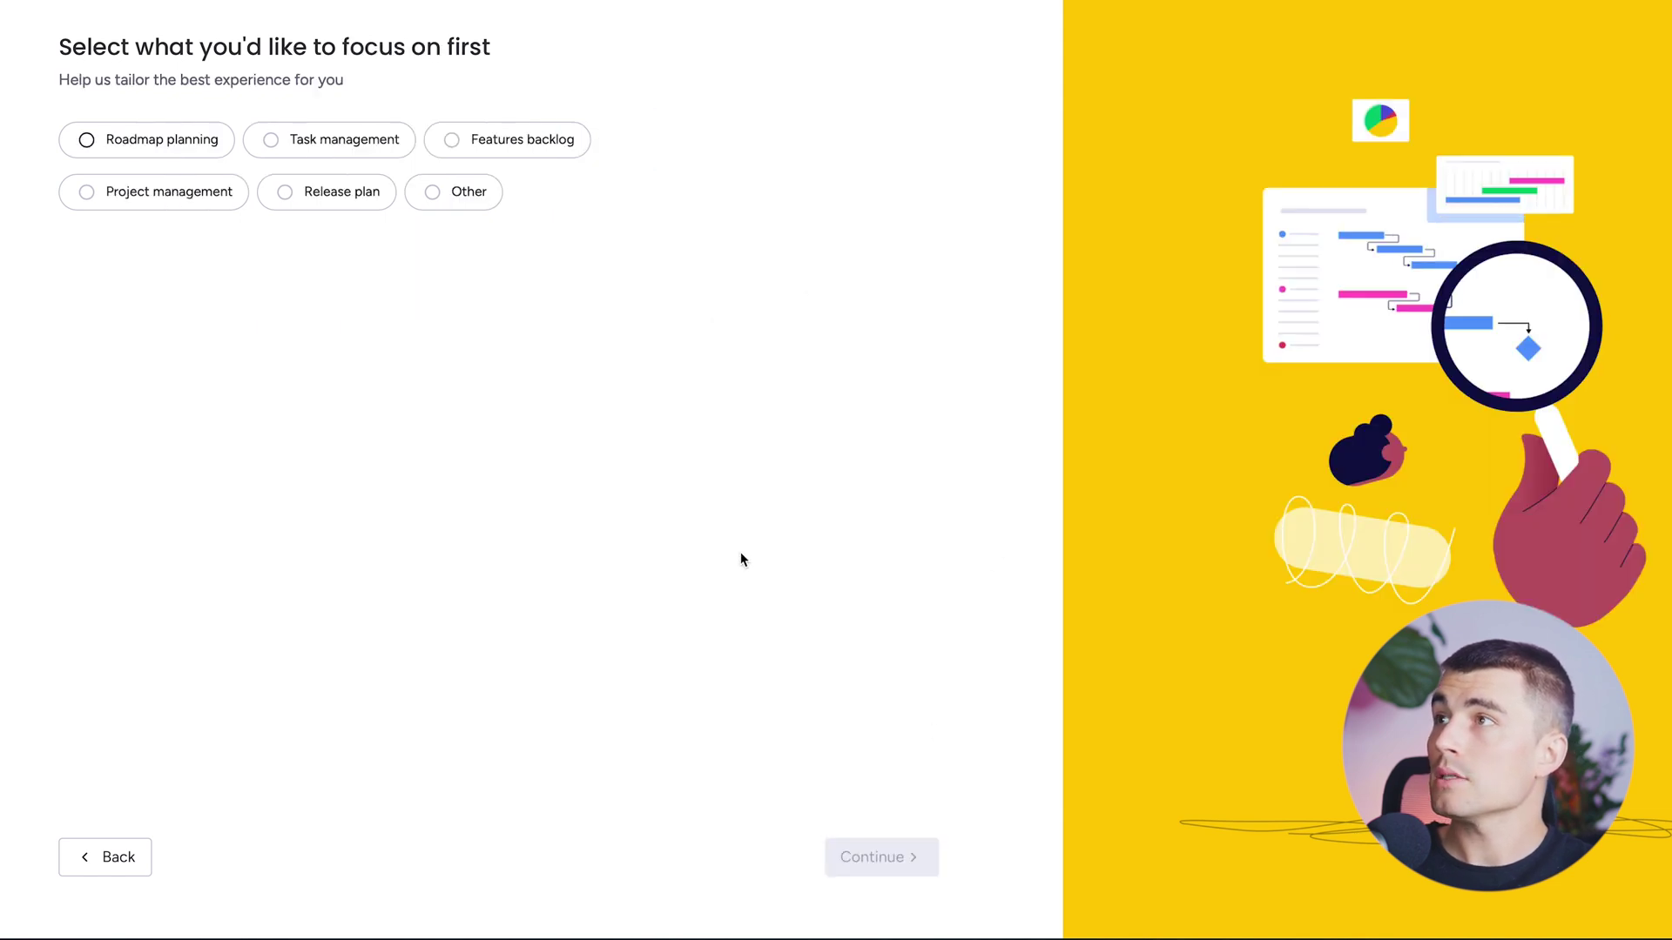
{"action": "left_click", "coordinate": [205, 205]}
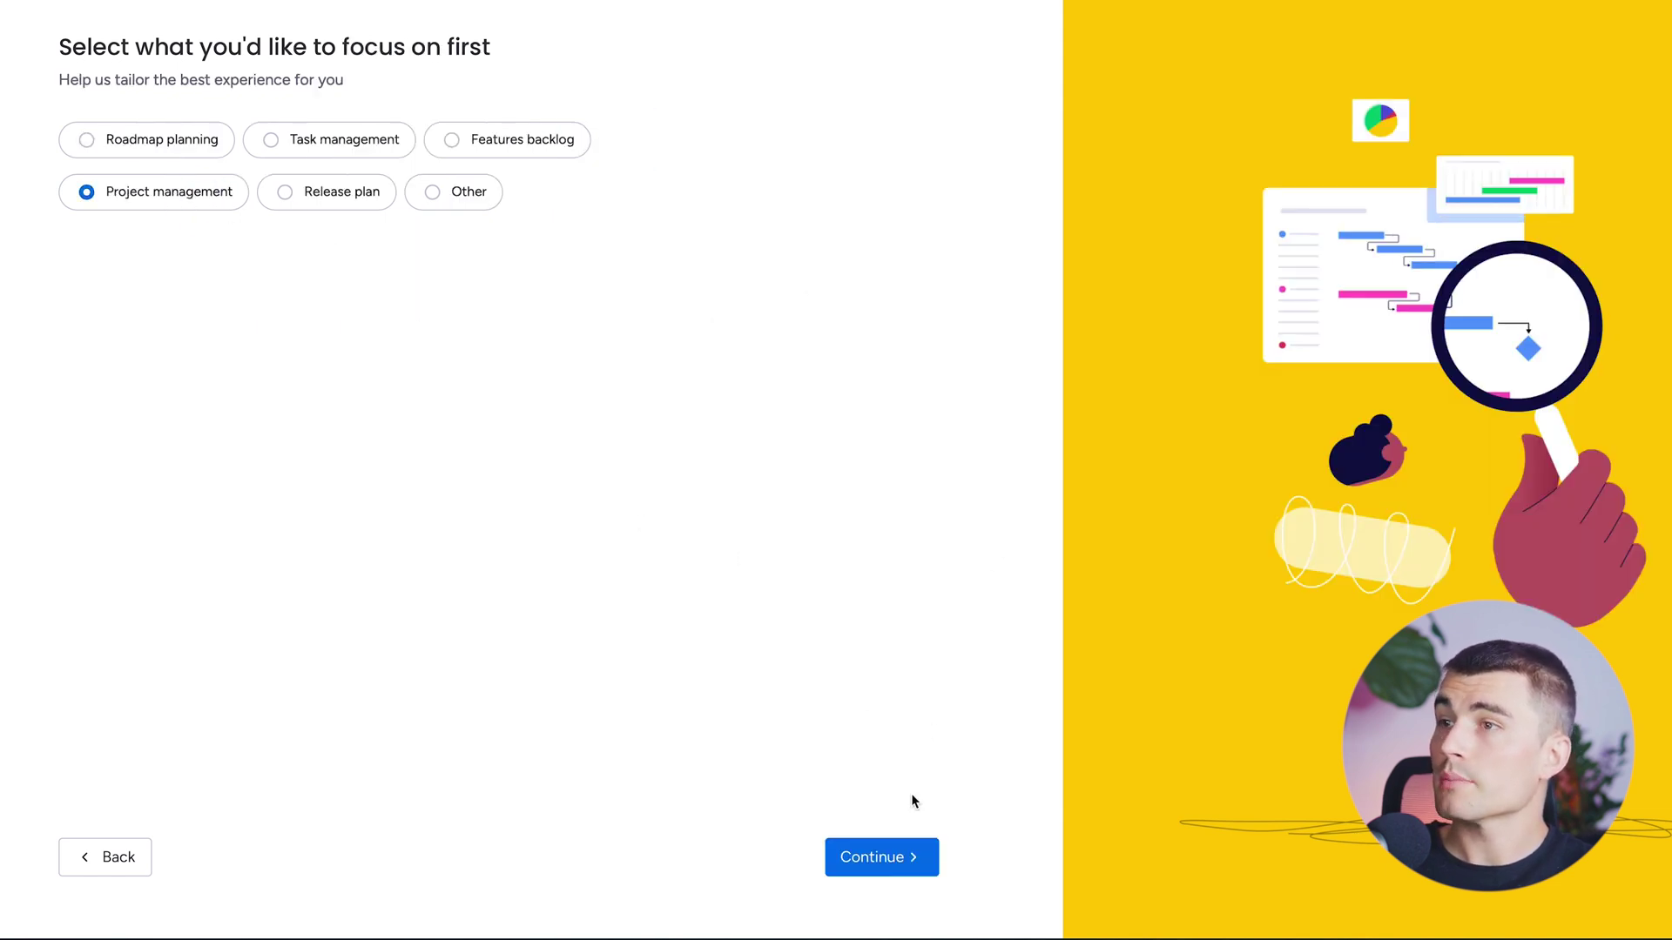
{"action": "left_click", "coordinate": [883, 858]}
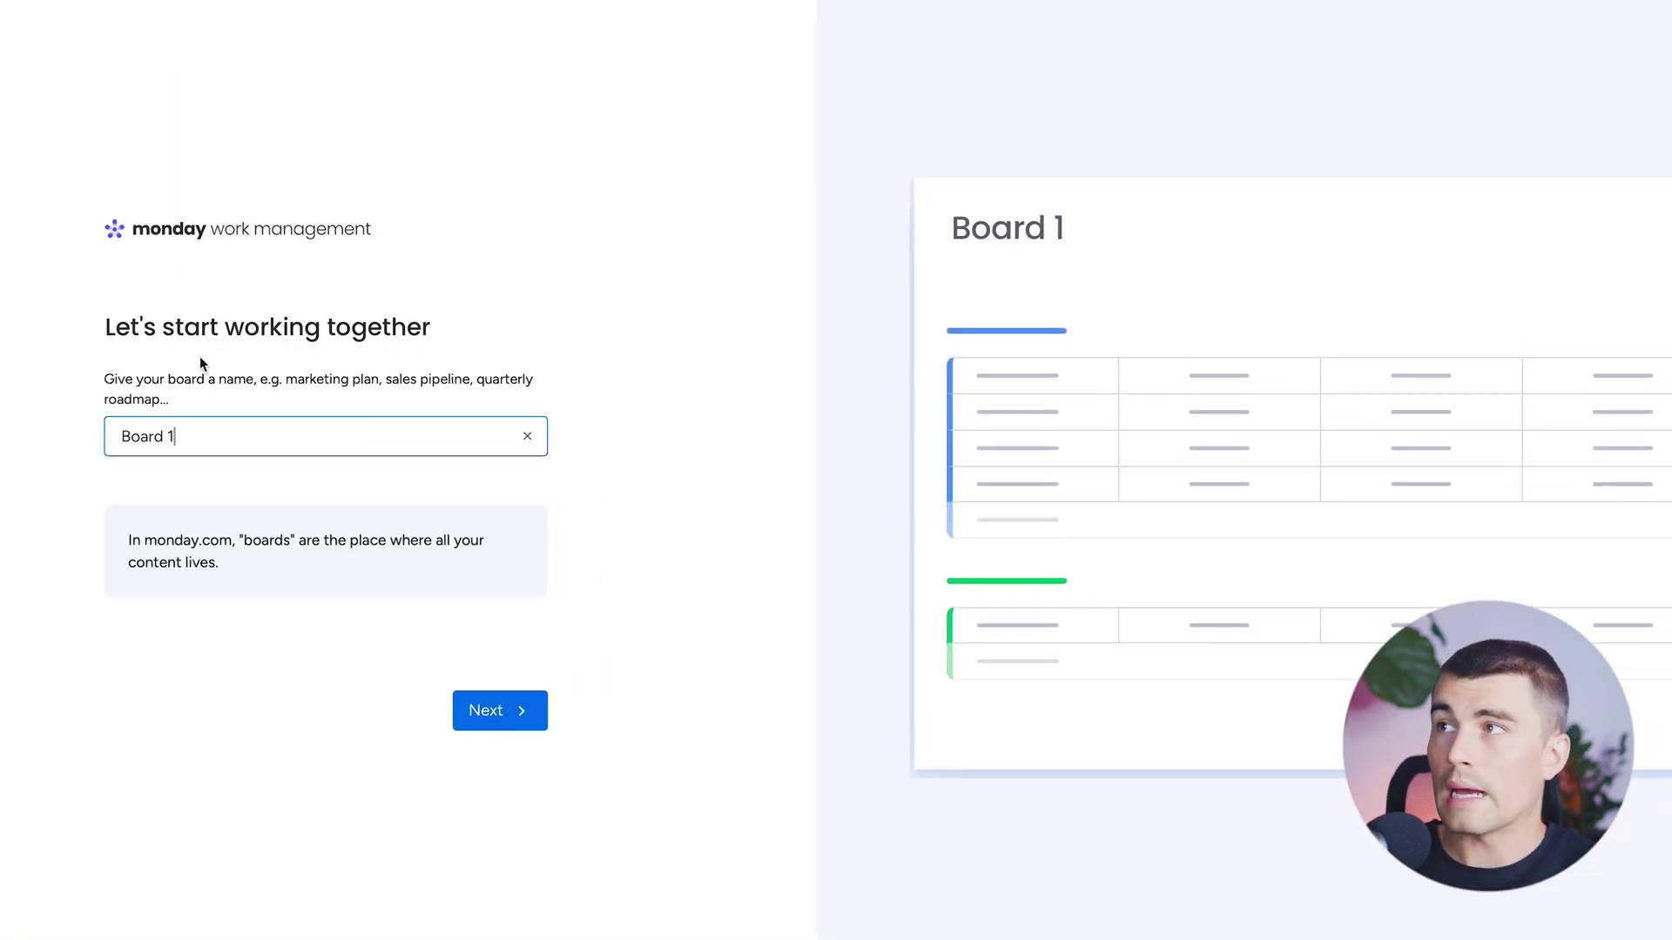
Step: Keep the name Board 1 and its Owner, Status and Due date columns, dismissing the tips
{"action": "left_click", "coordinate": [516, 710]}
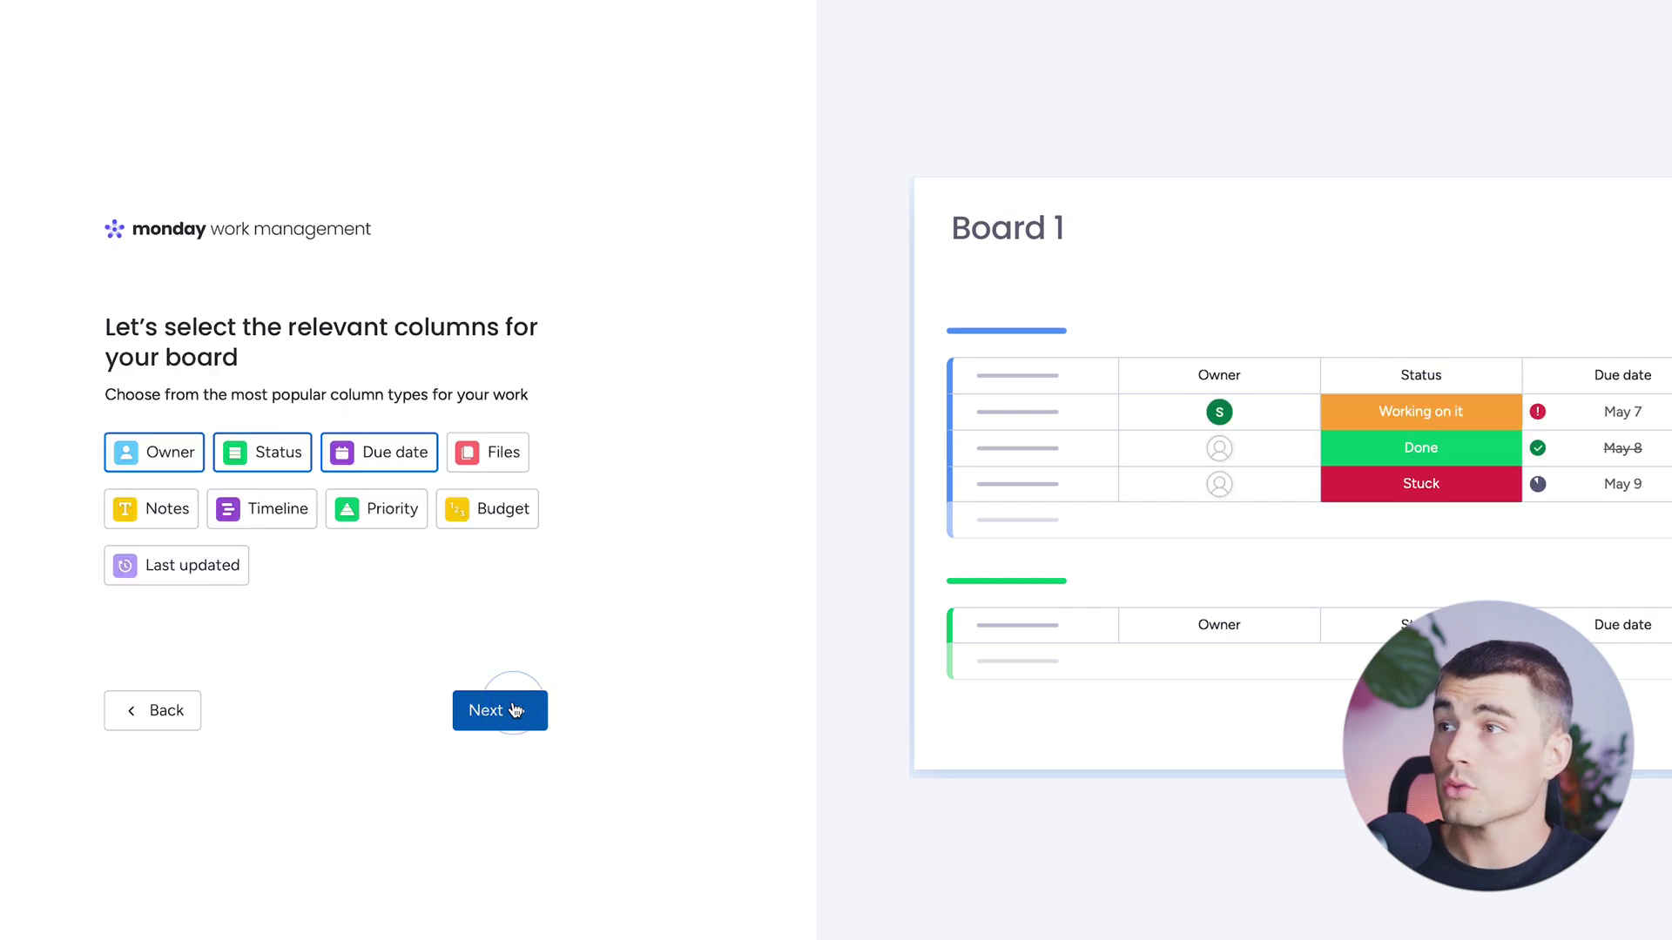
{"action": "left_click", "coordinate": [500, 705]}
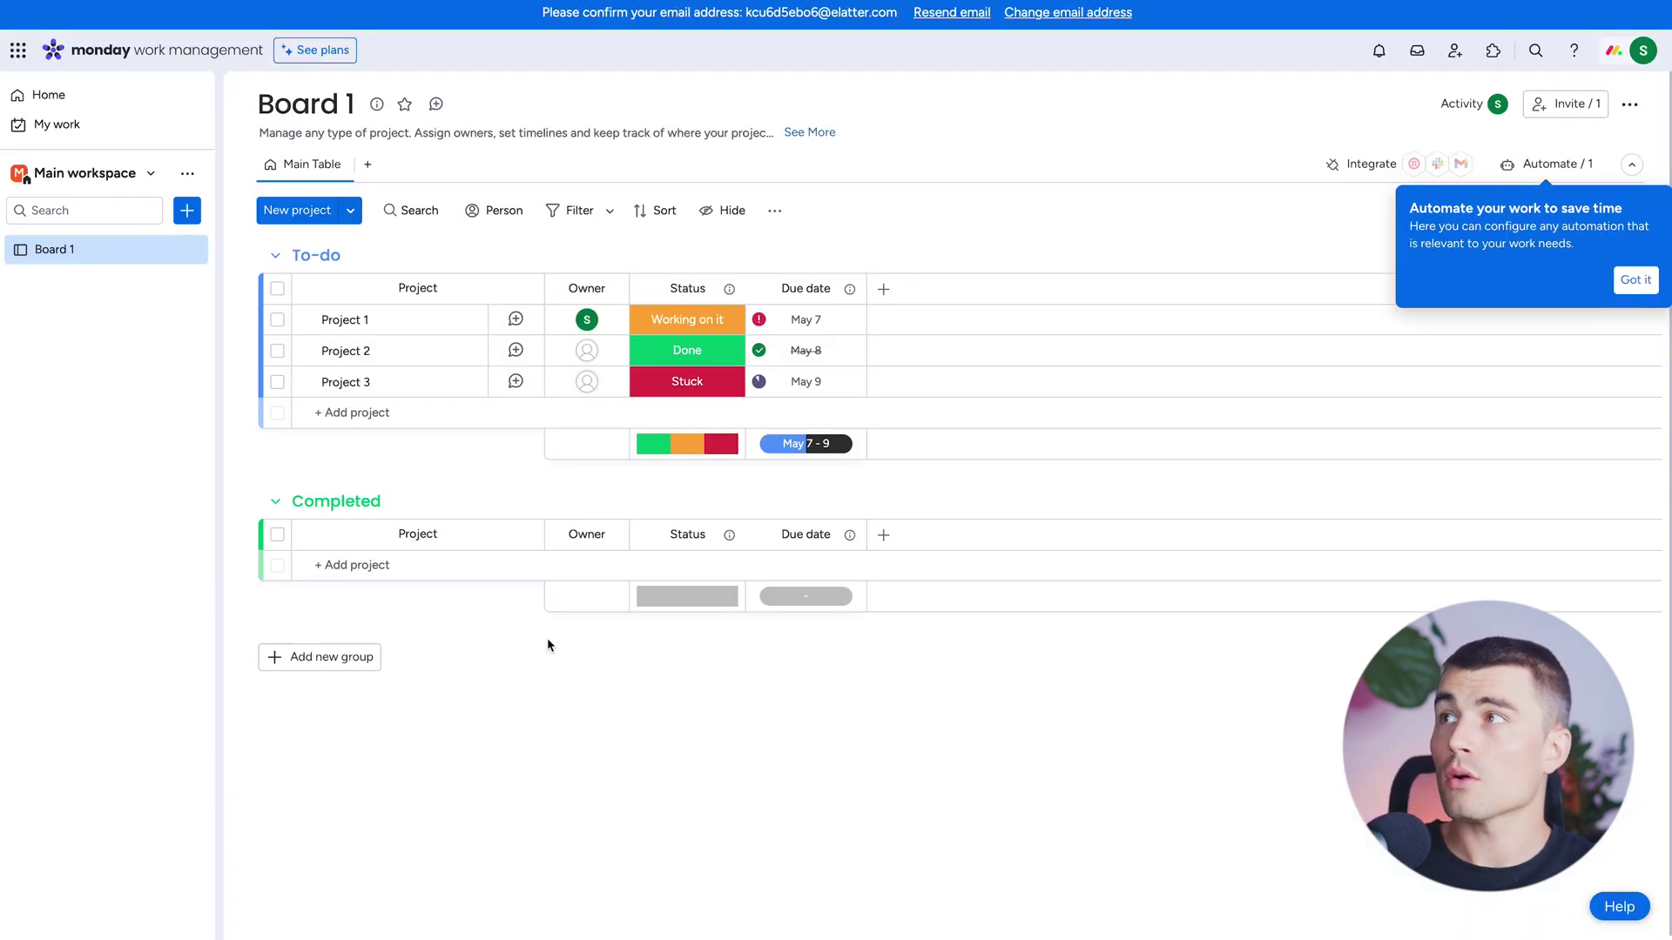
{"action": "left_click", "coordinate": [1640, 285]}
{"action": "left_click", "coordinate": [1628, 551]}
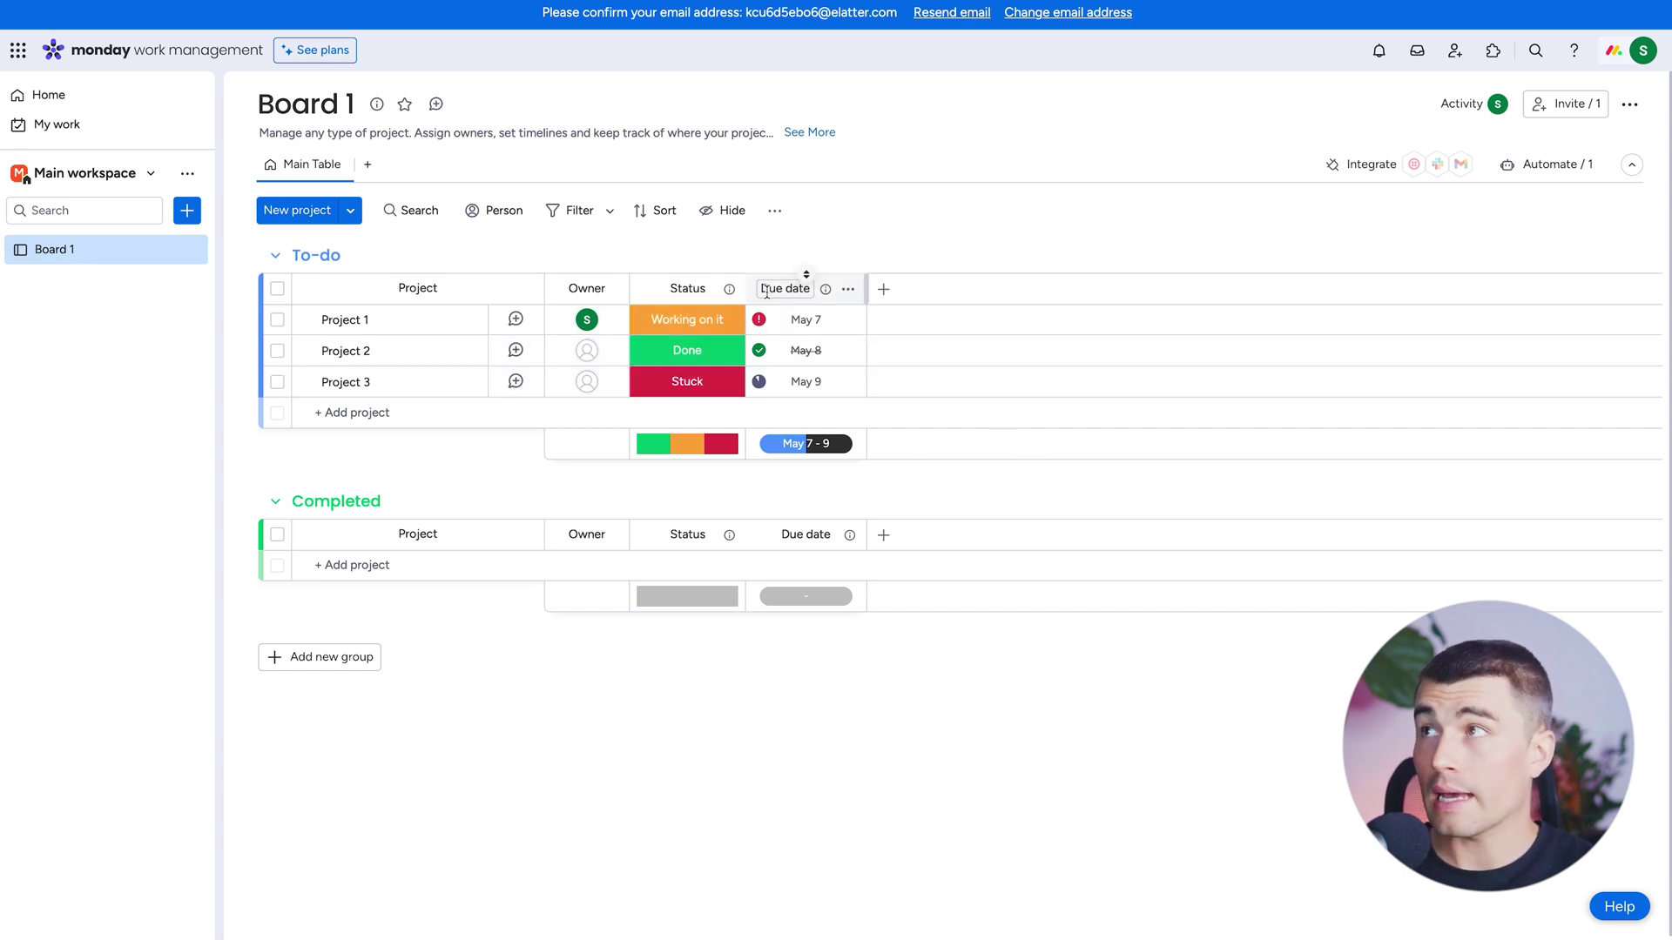
Step: Go to Home and scroll through private tasks, Recently visited Board 1 and the update feed
{"action": "left_click", "coordinate": [85, 99]}
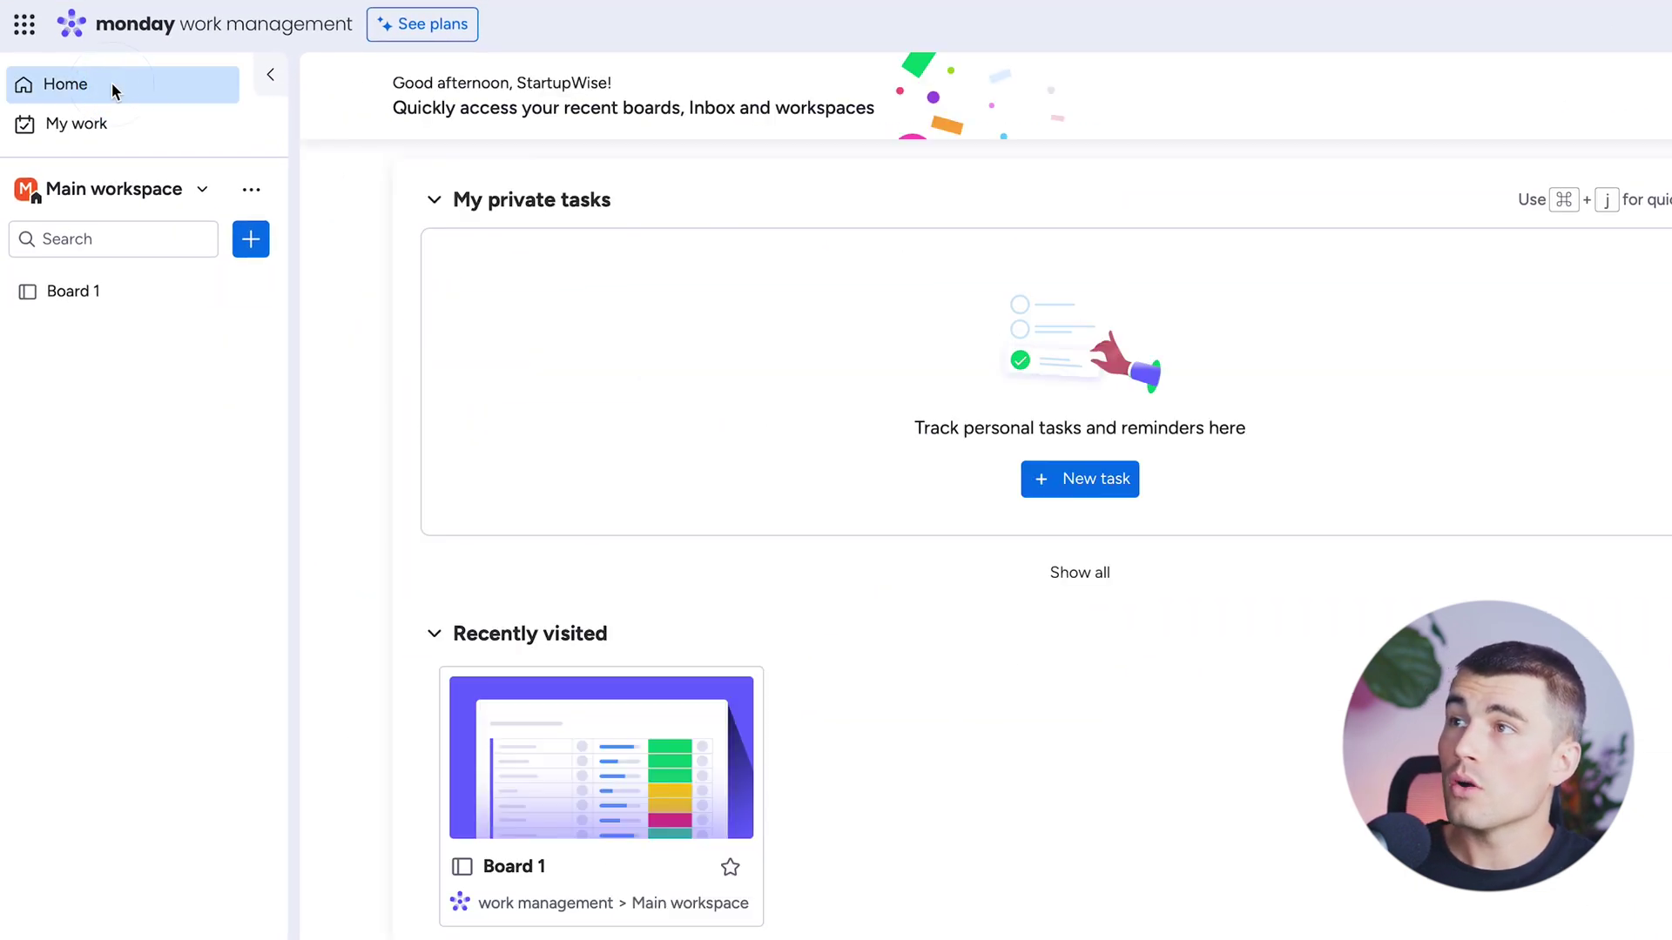
{"action": "scroll", "coordinate": [778, 525], "scroll_direction": "down", "scroll_amount": 1}
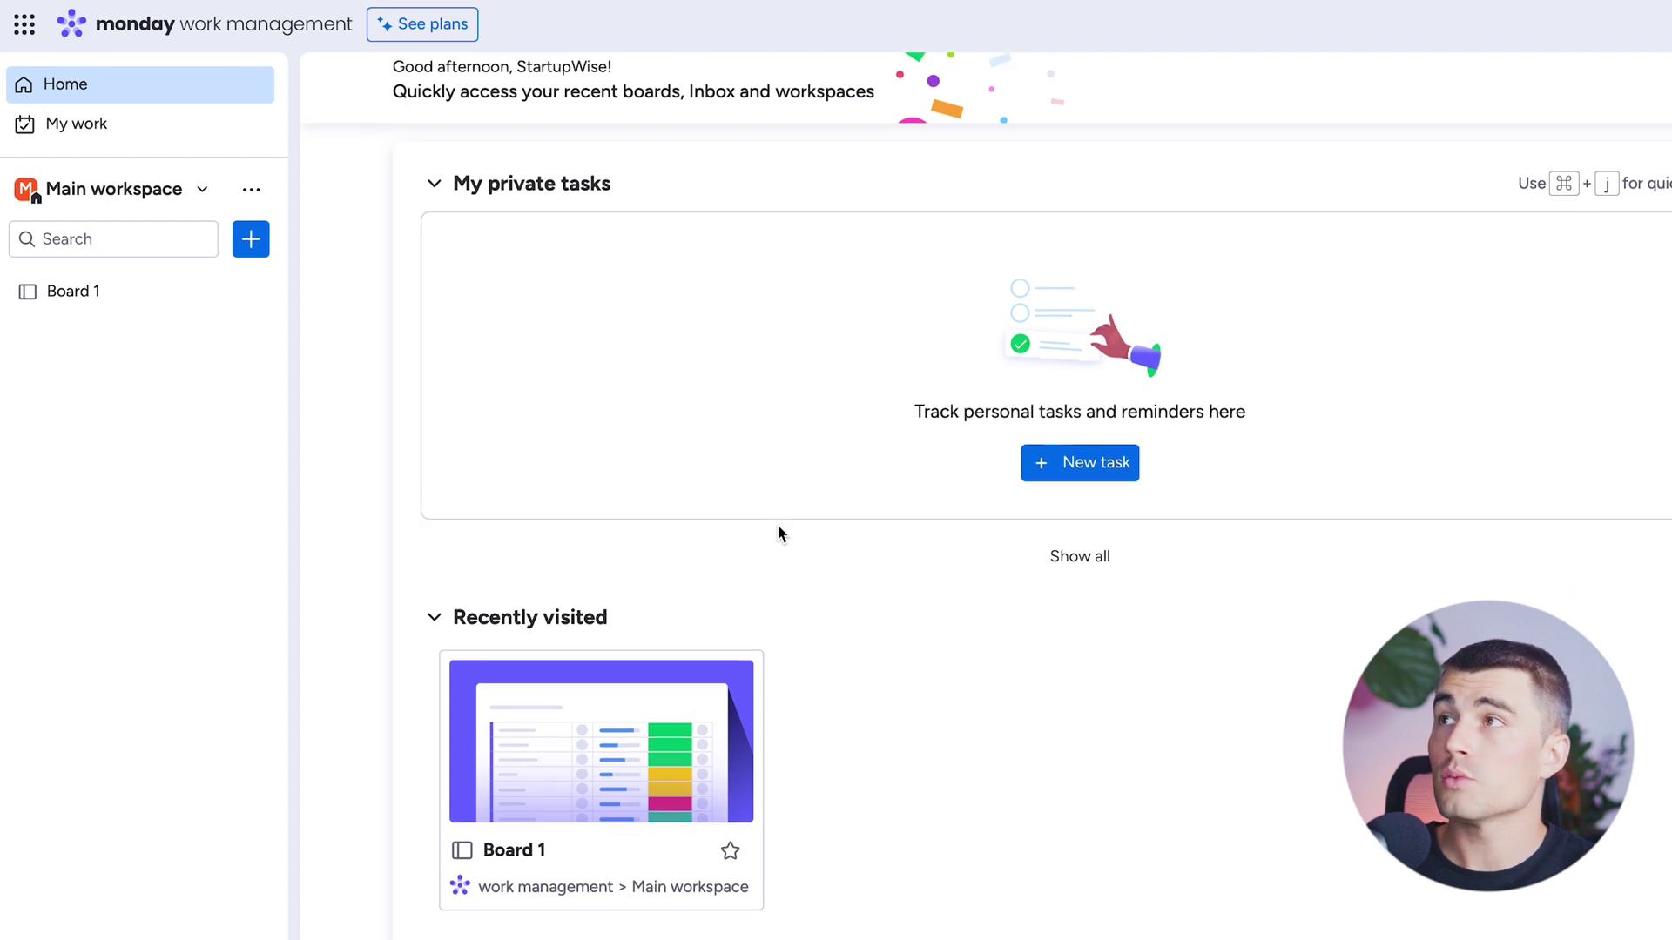
{"action": "scroll", "coordinate": [777, 524], "scroll_direction": "up", "scroll_amount": 1}
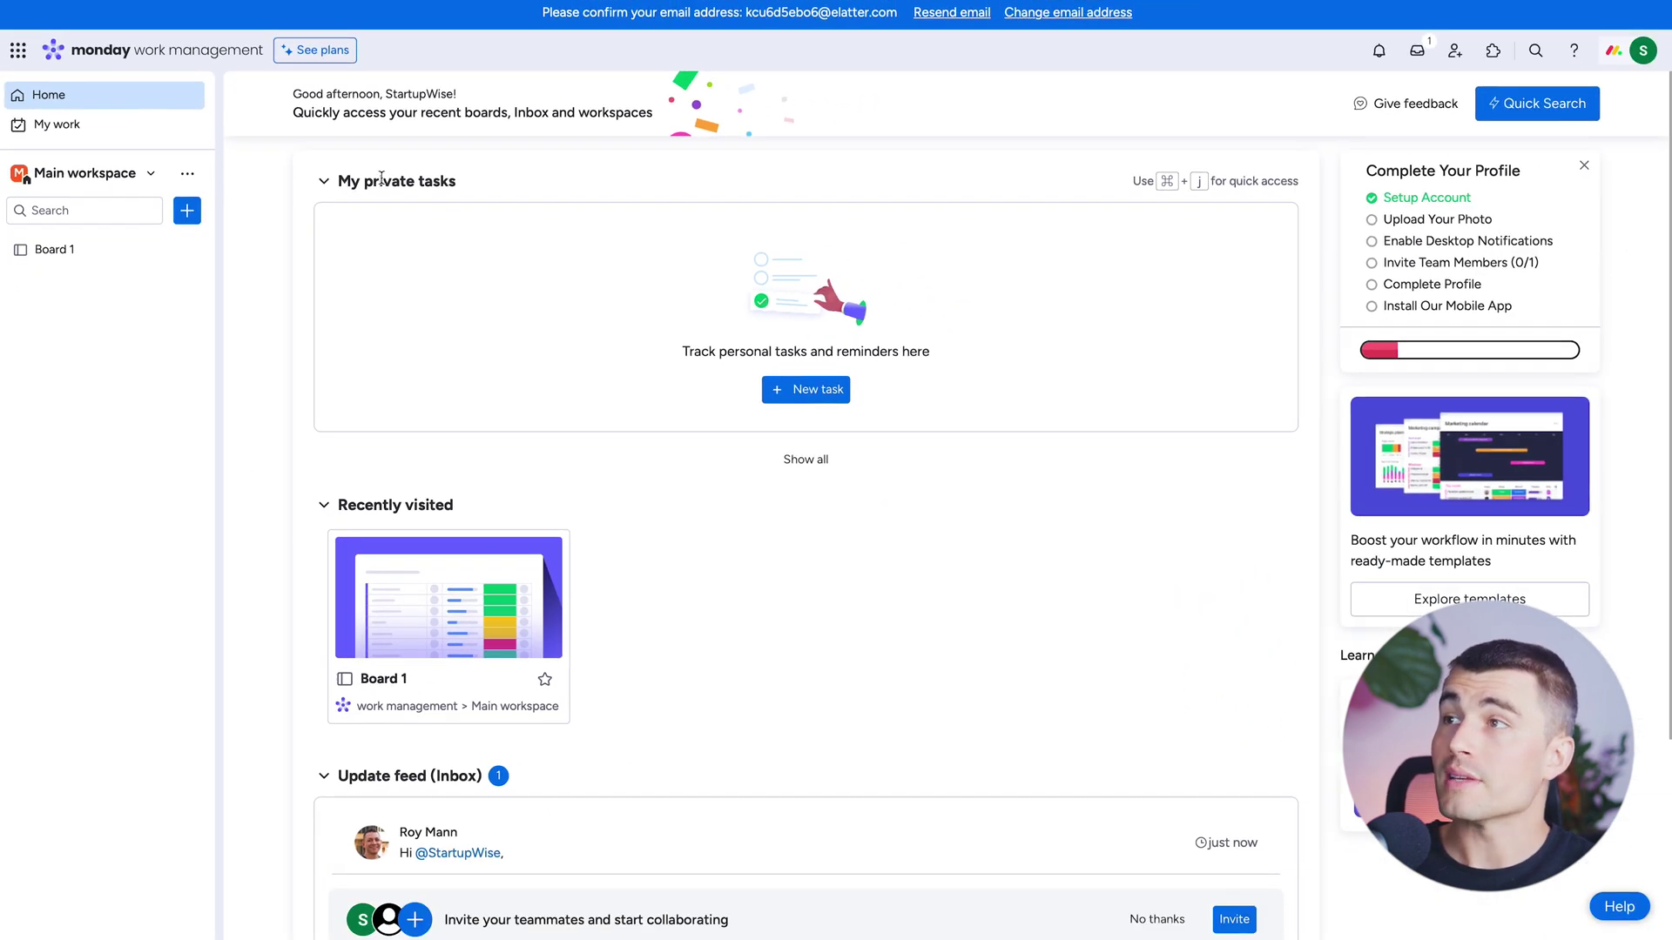
{"action": "scroll", "coordinate": [548, 258], "scroll_direction": "down", "scroll_amount": 2}
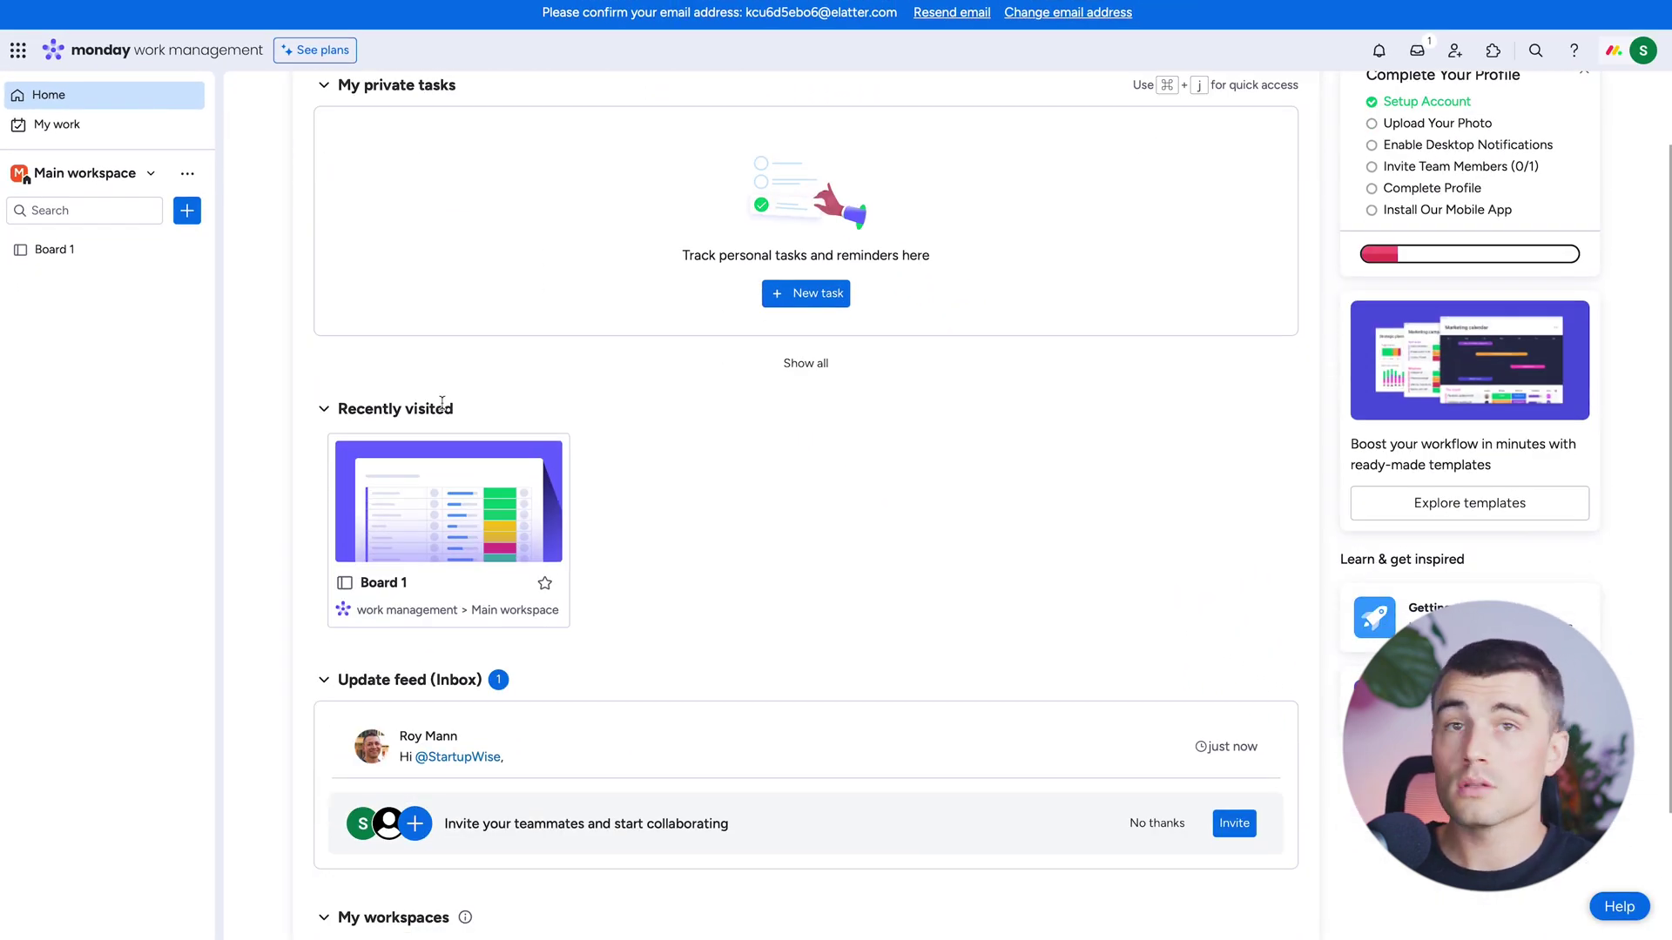
{"action": "scroll", "coordinate": [442, 403], "scroll_direction": "down", "scroll_amount": 1}
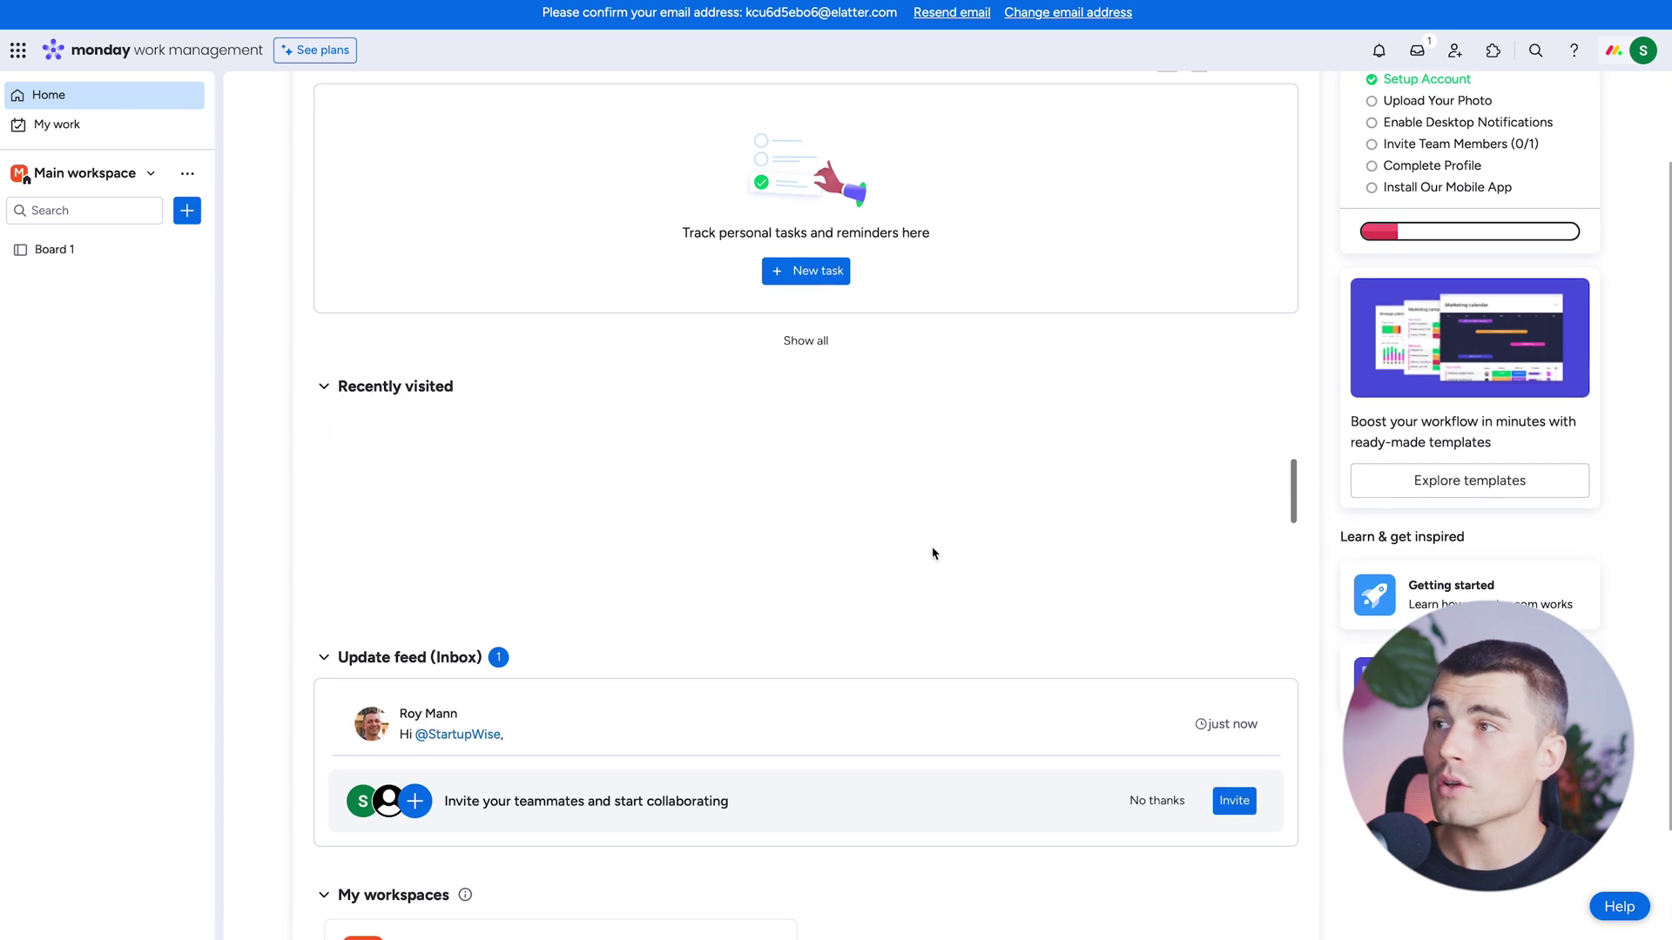
{"action": "scroll", "coordinate": [750, 630], "scroll_direction": "down", "scroll_amount": 2}
{"action": "scroll", "coordinate": [751, 630], "scroll_direction": "down", "scroll_amount": 1}
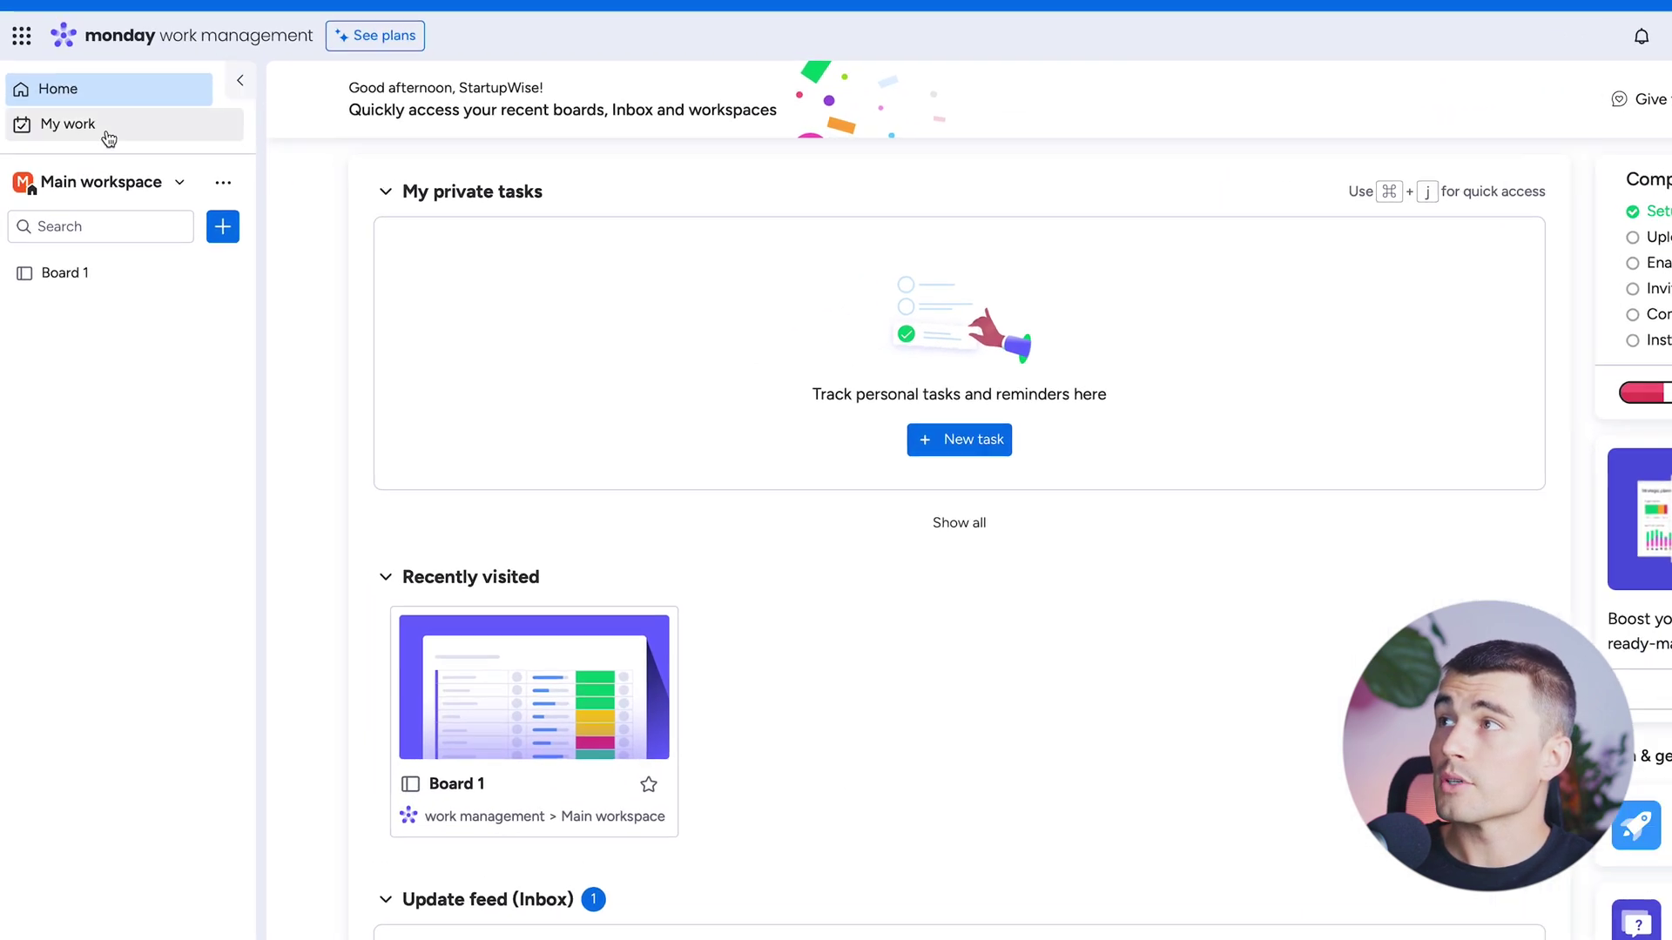
Step: Open My Work, dismiss its welcome dialog, check the workspace list, then open Board 1
{"action": "left_click", "coordinate": [84, 130]}
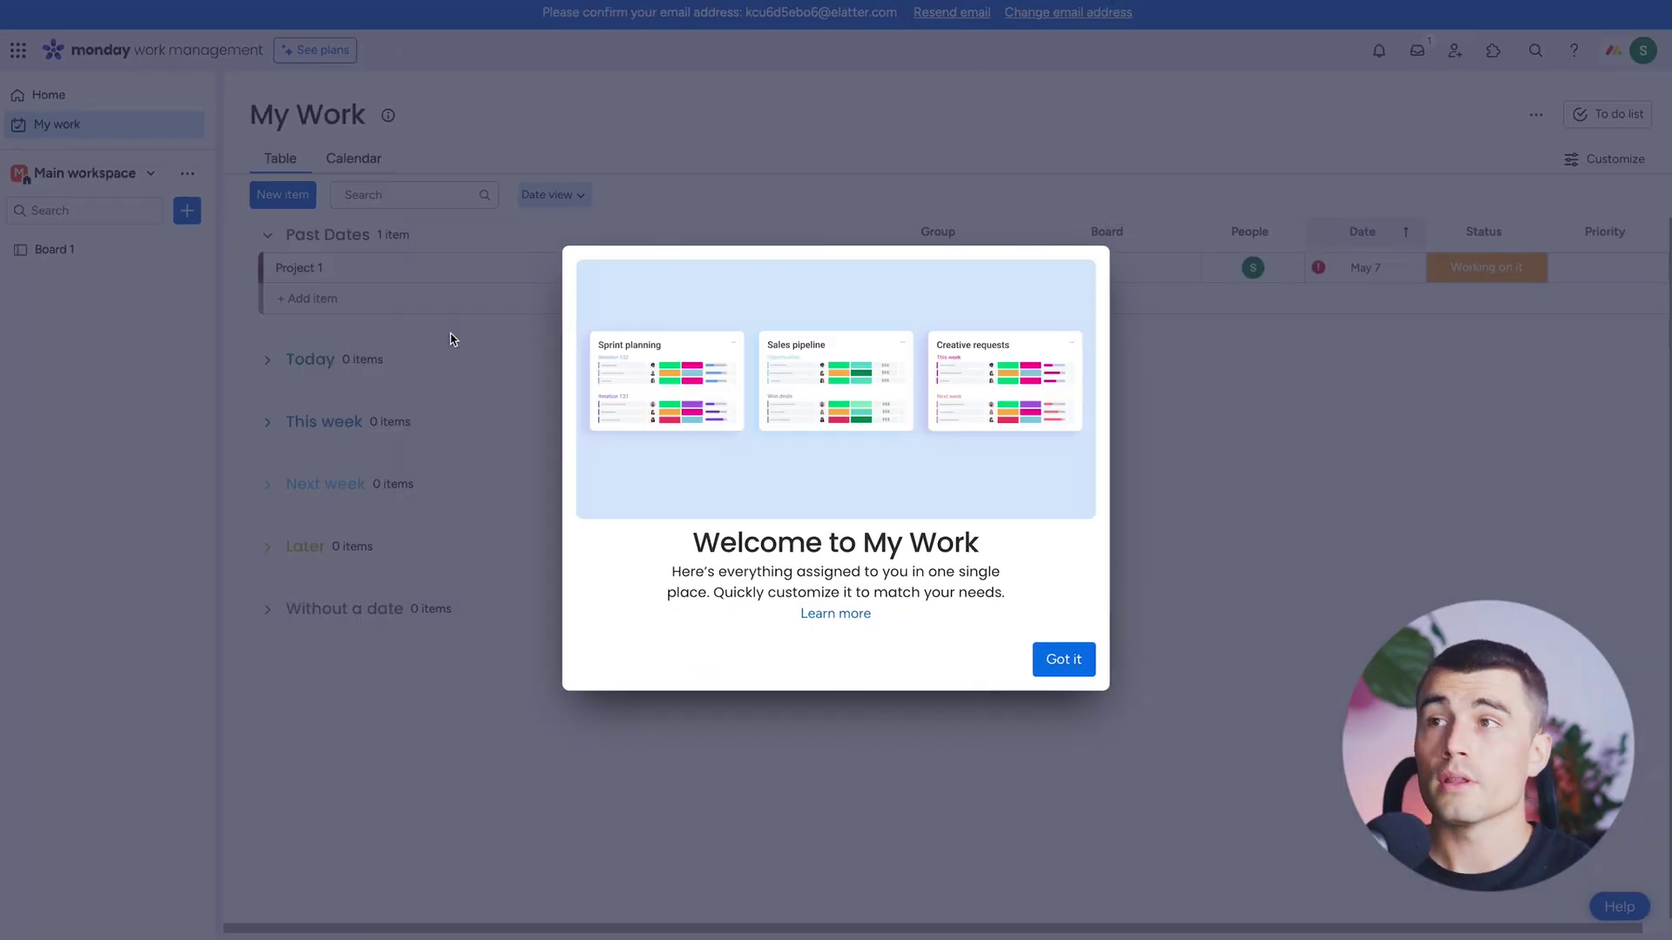
{"action": "left_click", "coordinate": [1067, 660]}
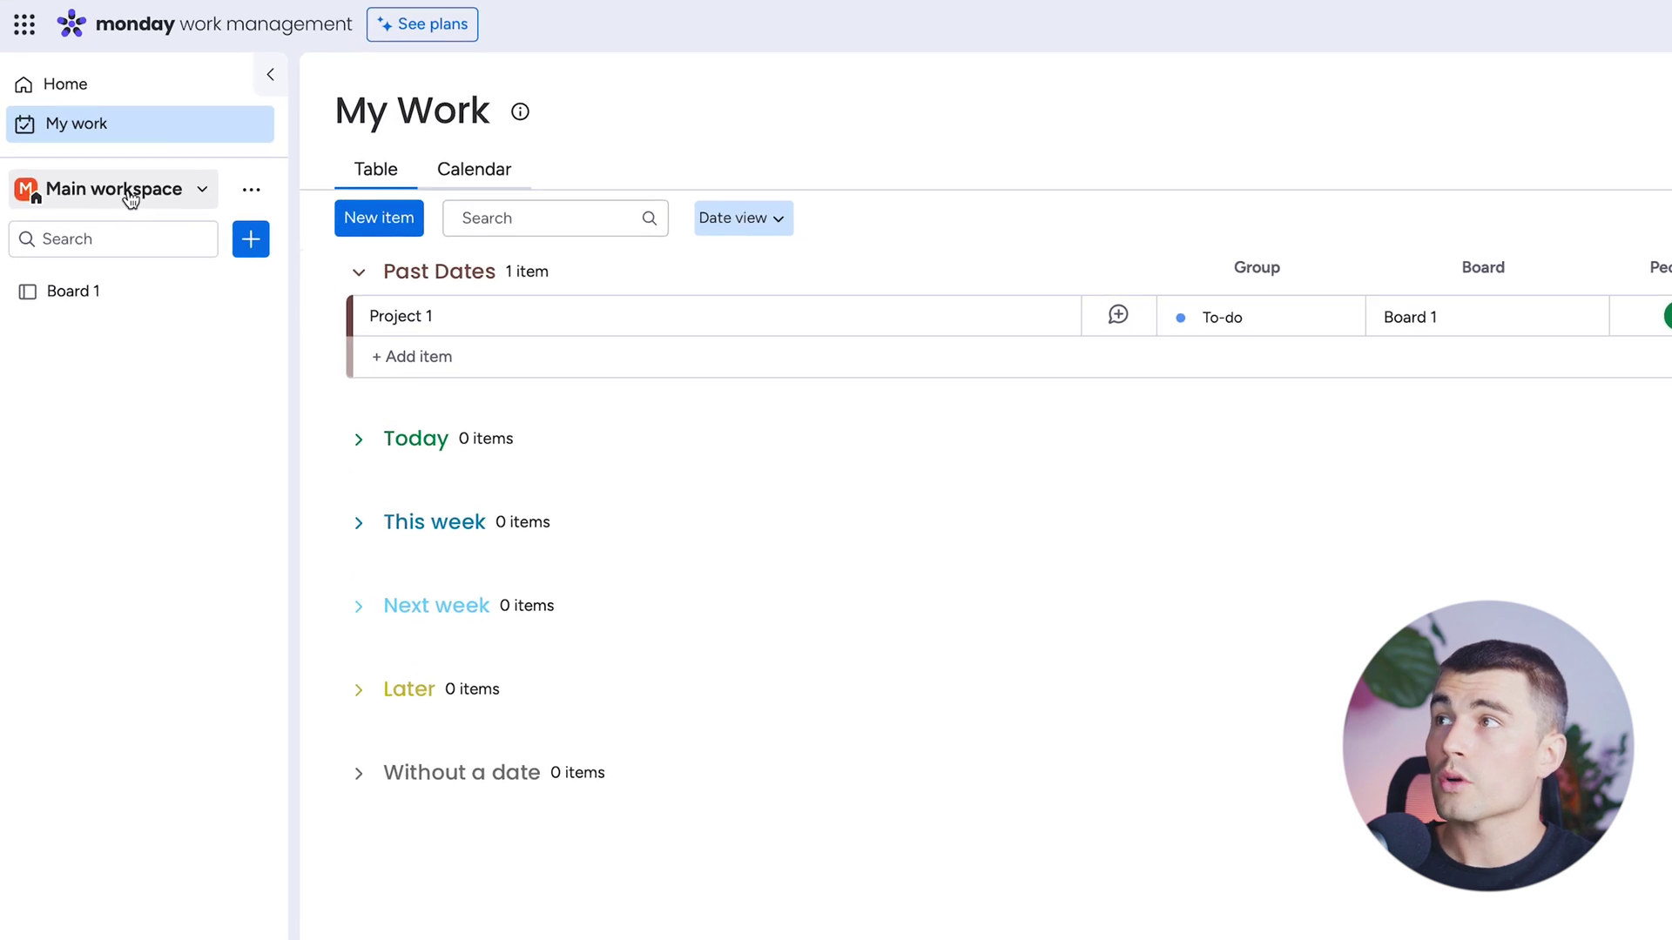
{"action": "left_click", "coordinate": [130, 194]}
{"action": "left_click", "coordinate": [130, 195]}
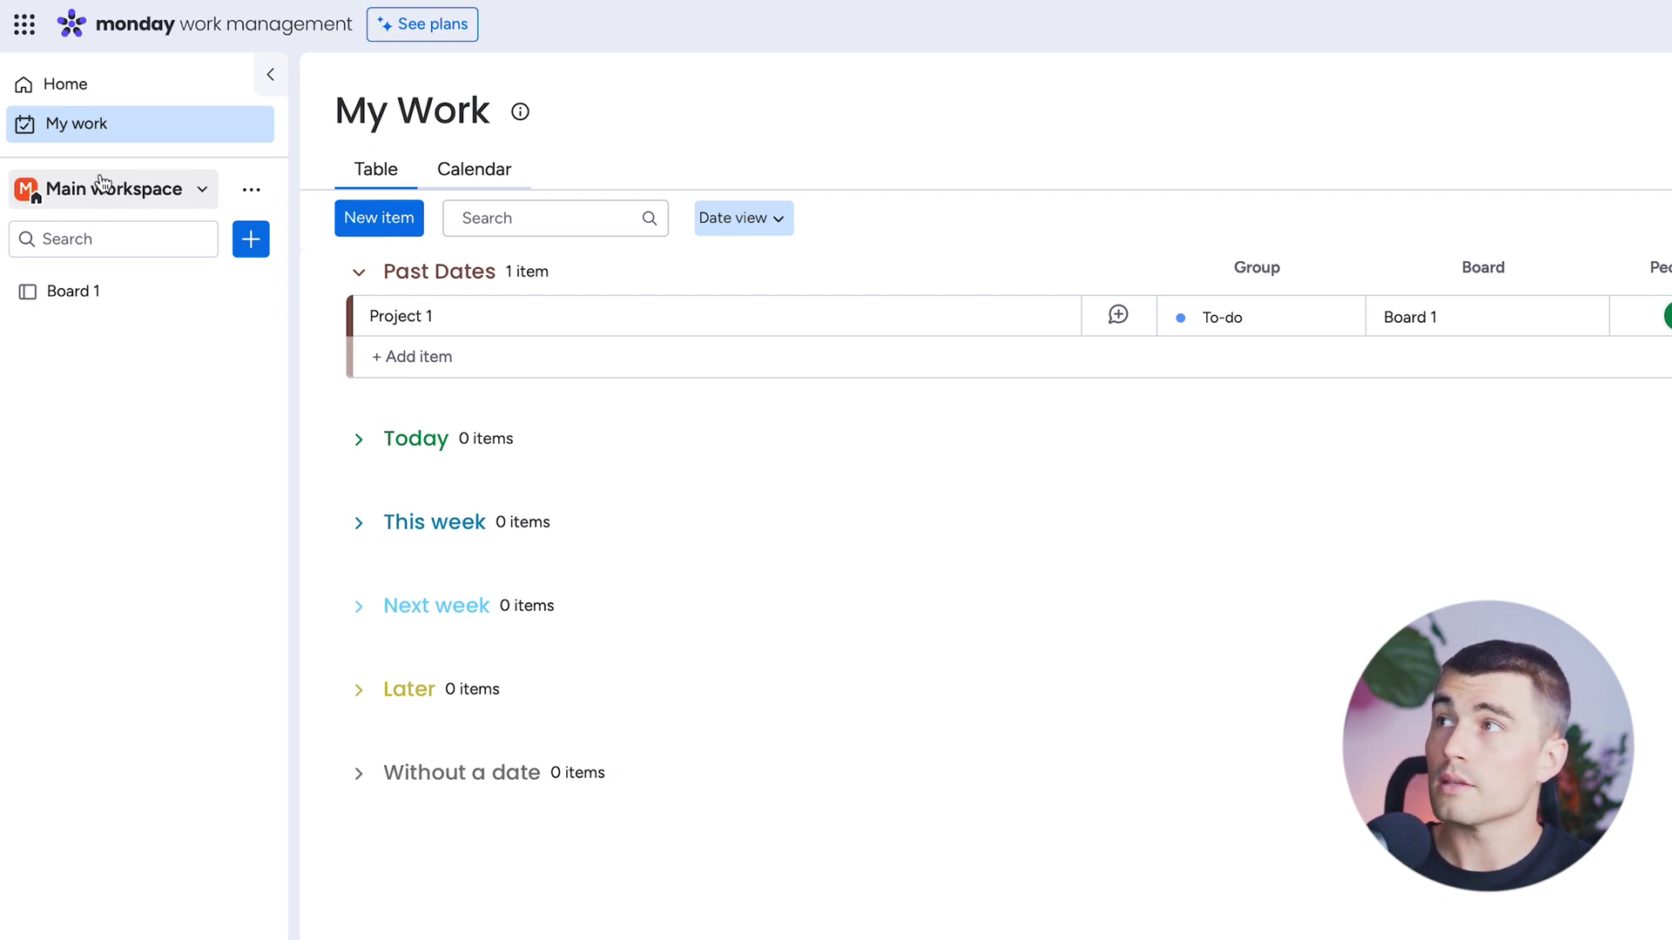
{"action": "left_click", "coordinate": [70, 298]}
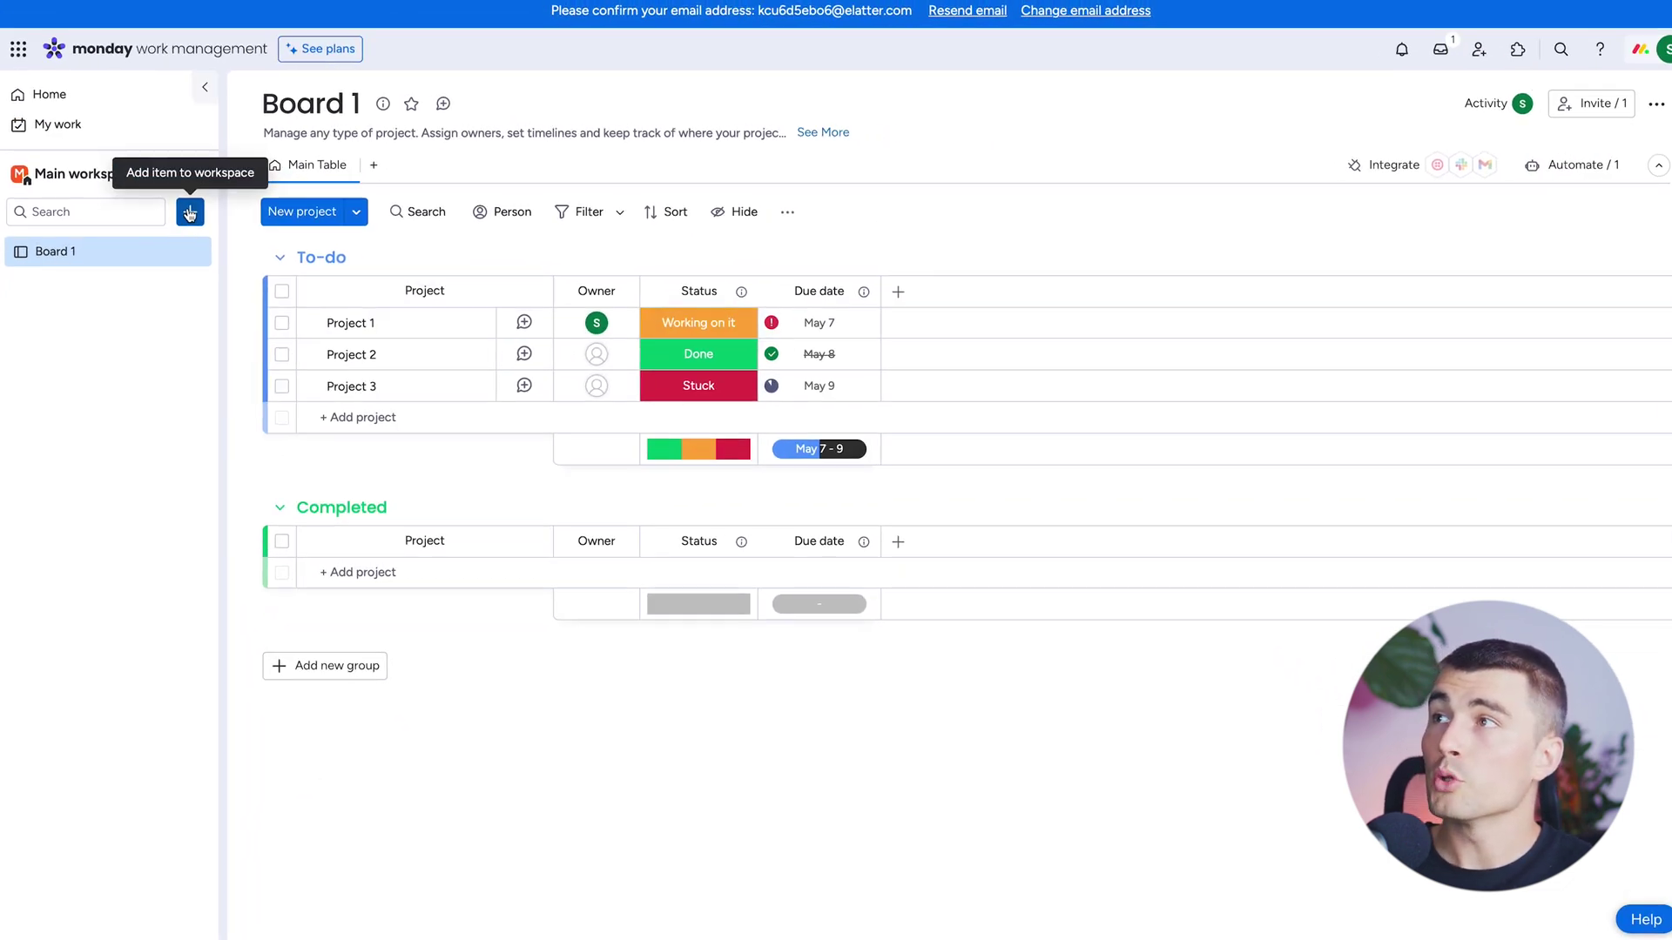
Step: Create a new board named 'Project Management Board' from the workspace + menu
{"action": "left_click", "coordinate": [186, 210]}
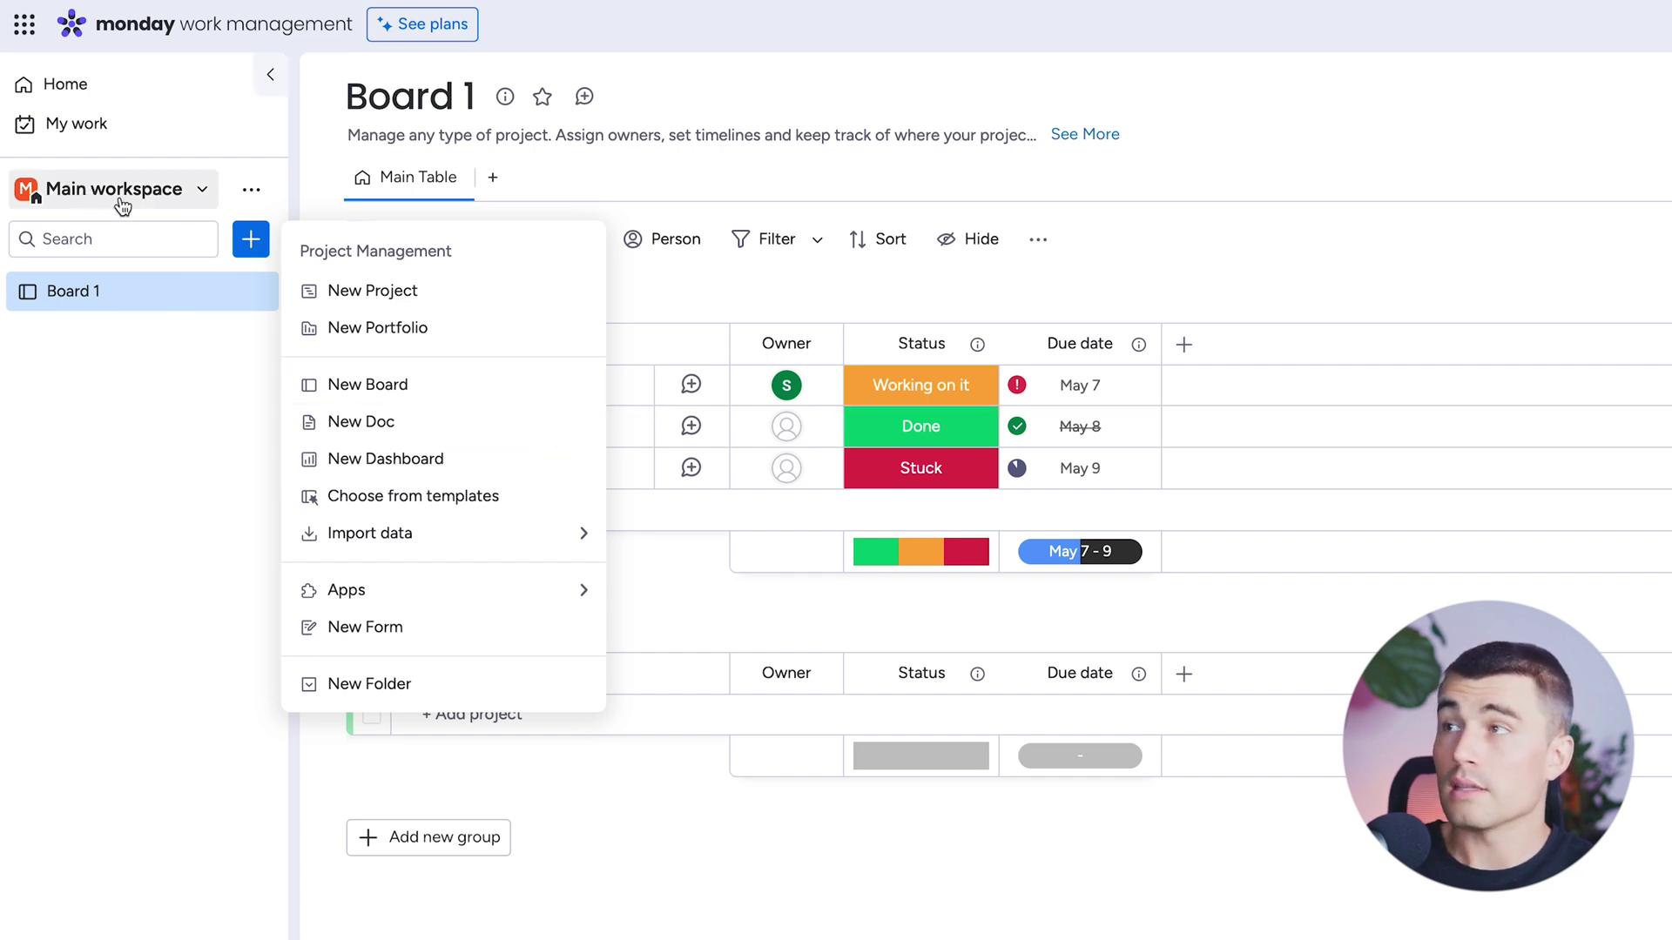
{"action": "left_click", "coordinate": [428, 384]}
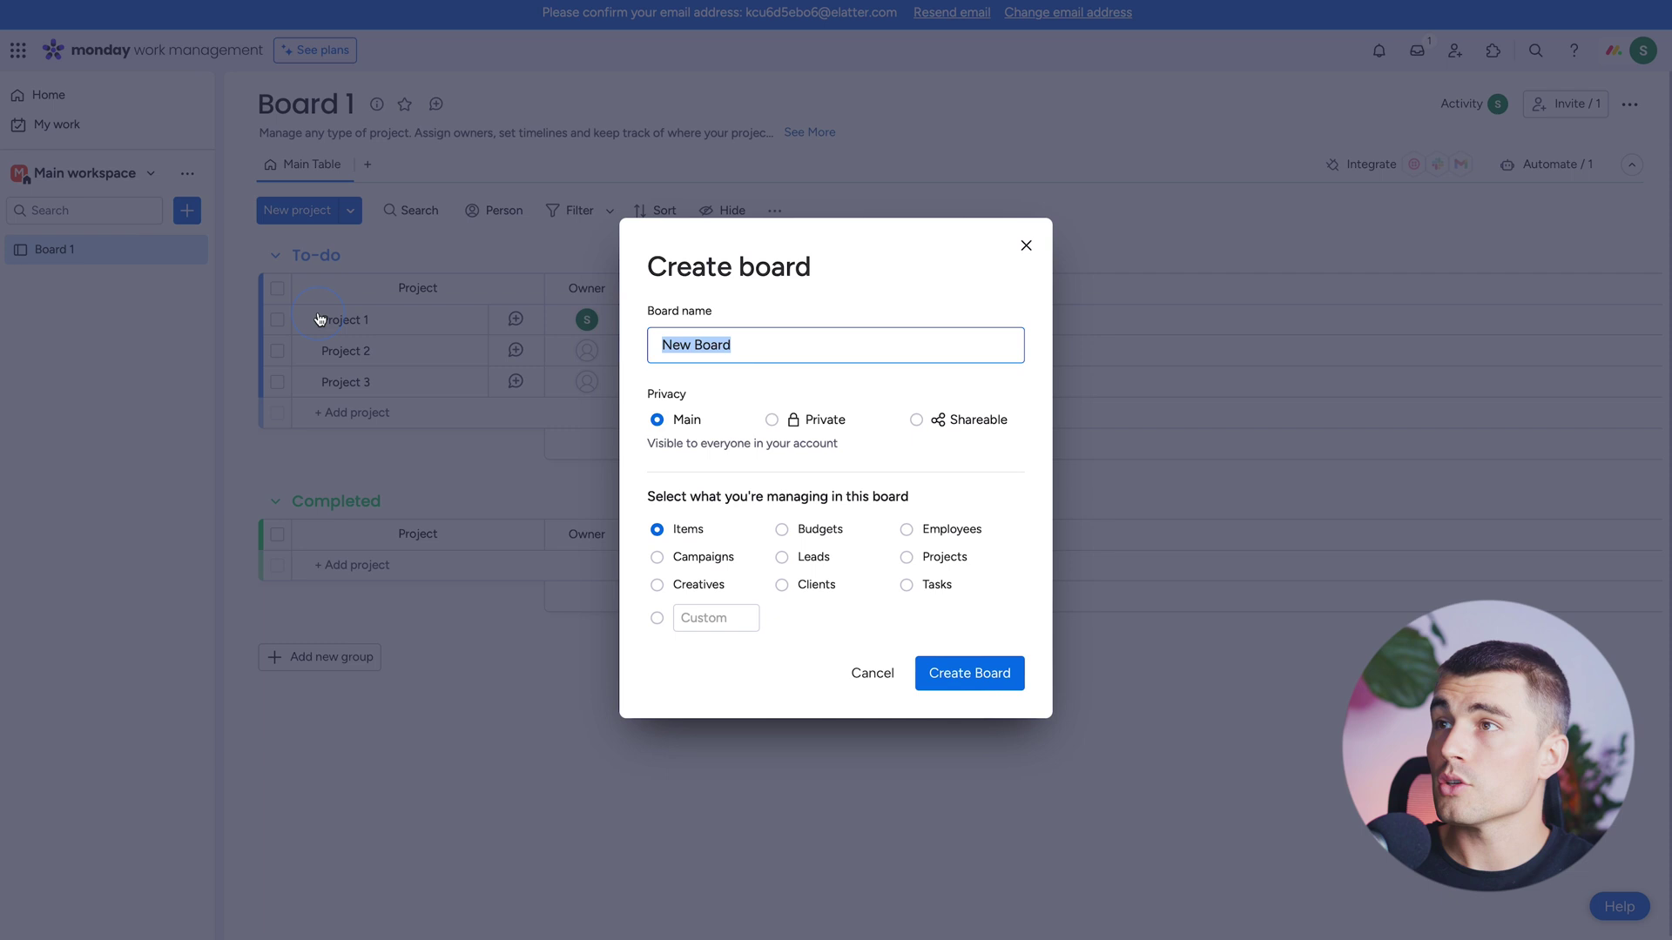
{"action": "type", "text": "Project"}
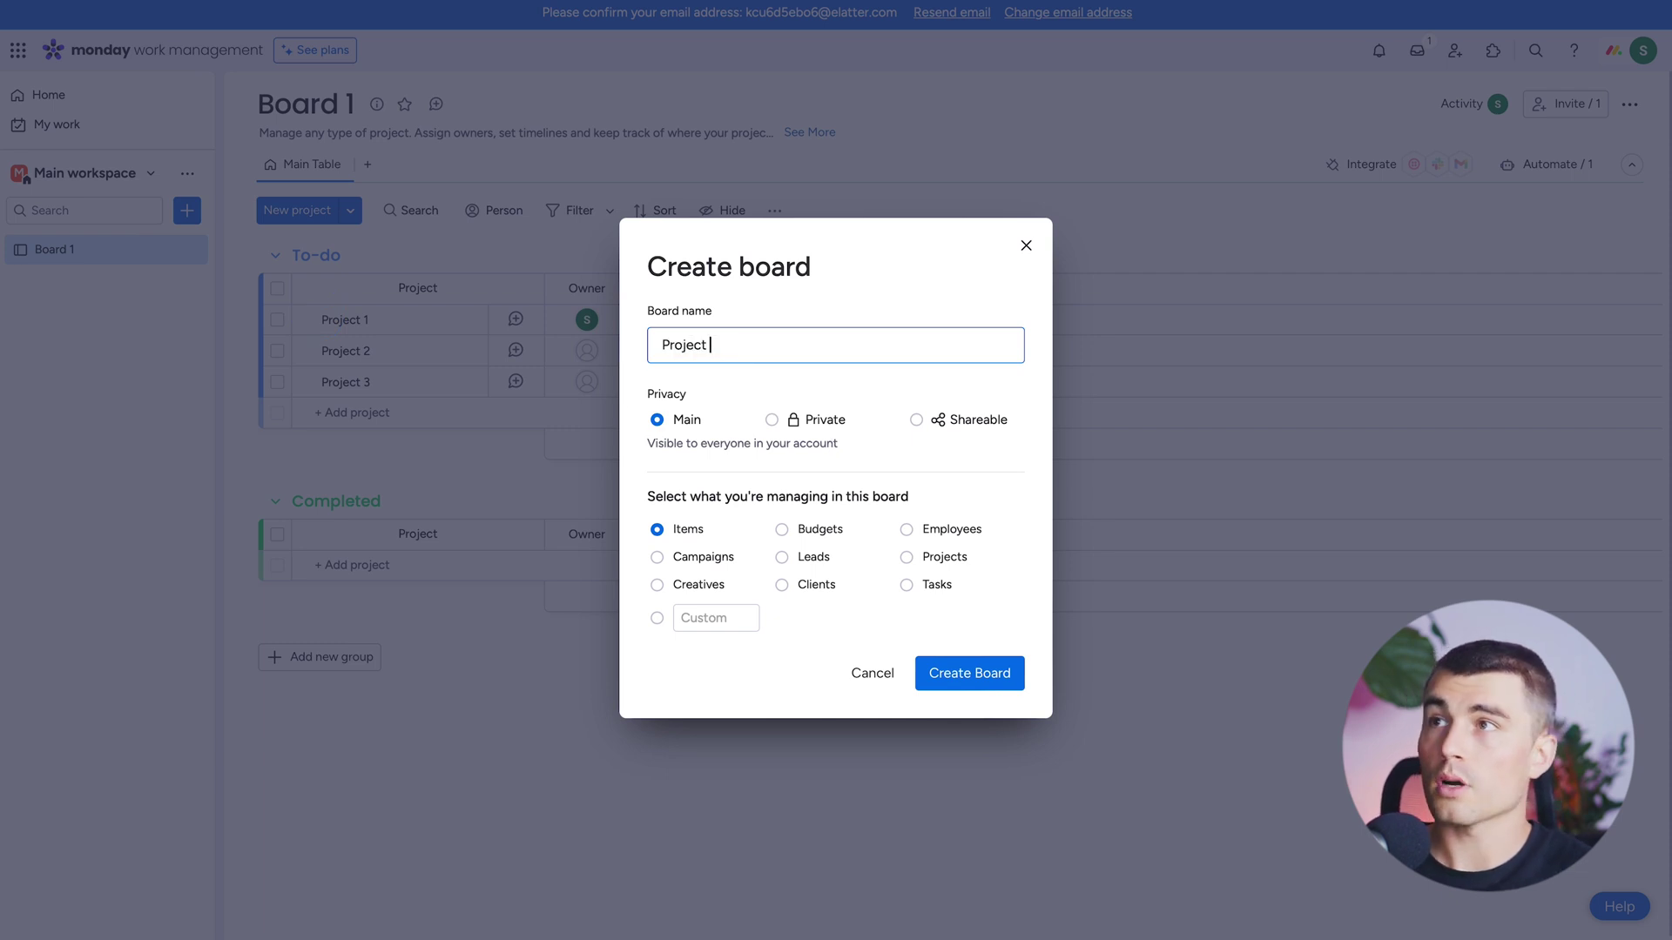
{"action": "type", "text": " Management Board"}
{"action": "key", "text": "Return"}
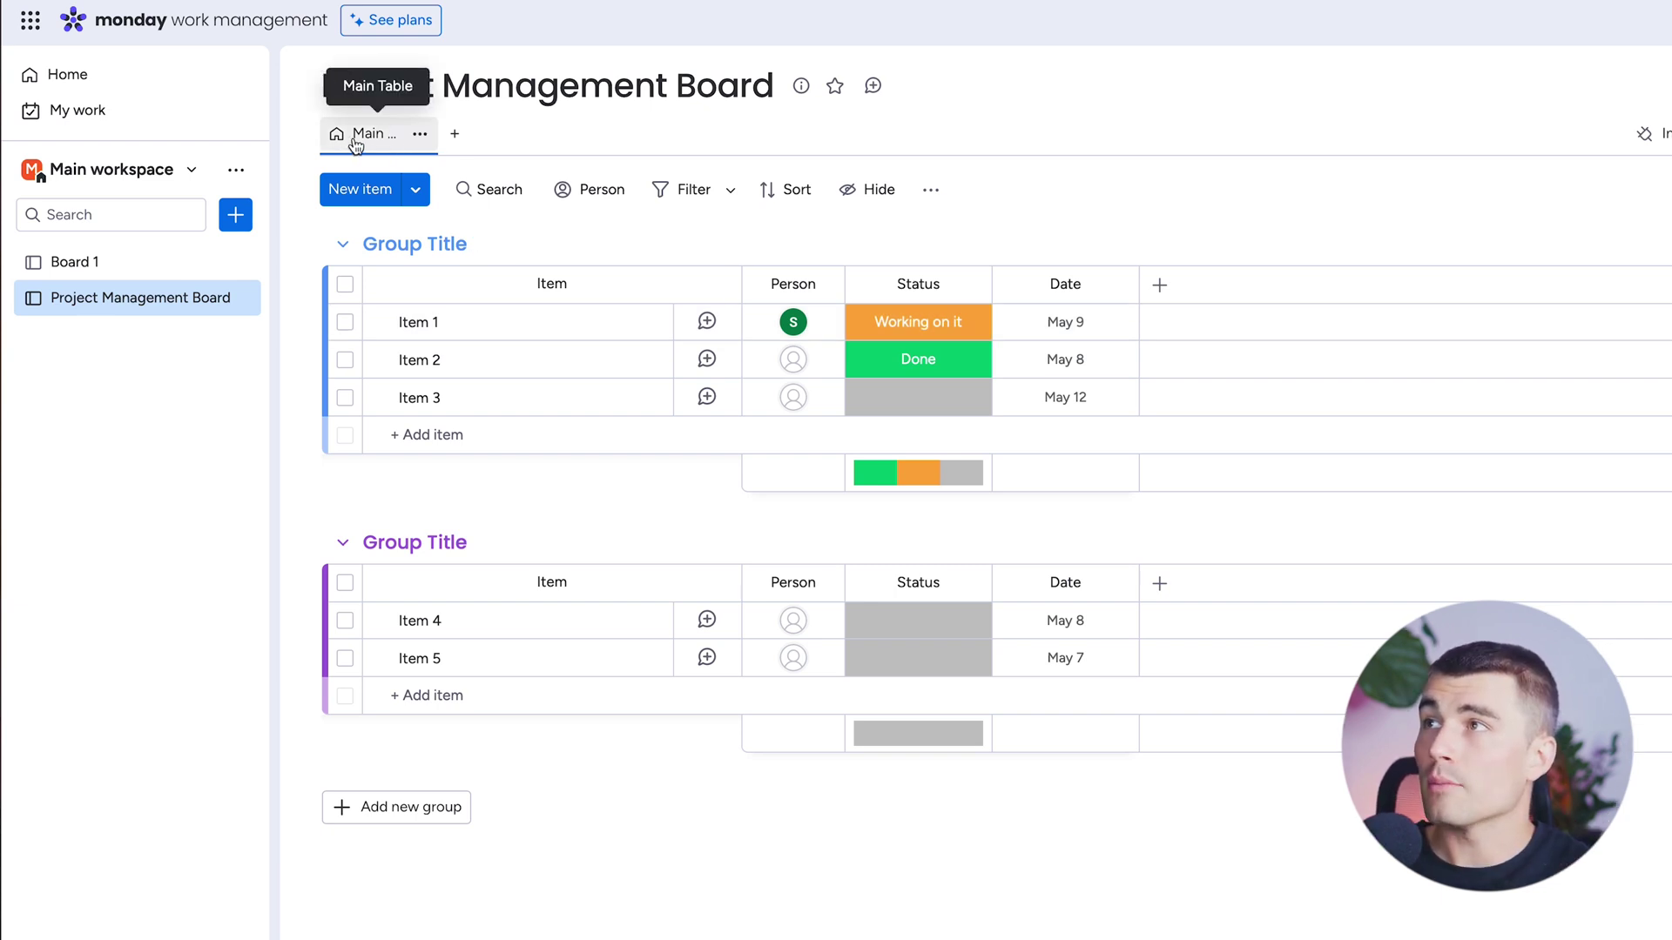
Step: Add a Kanban view and a Gantt view named Gantt, then switch back to Main Table
{"action": "left_click", "coordinate": [454, 134]}
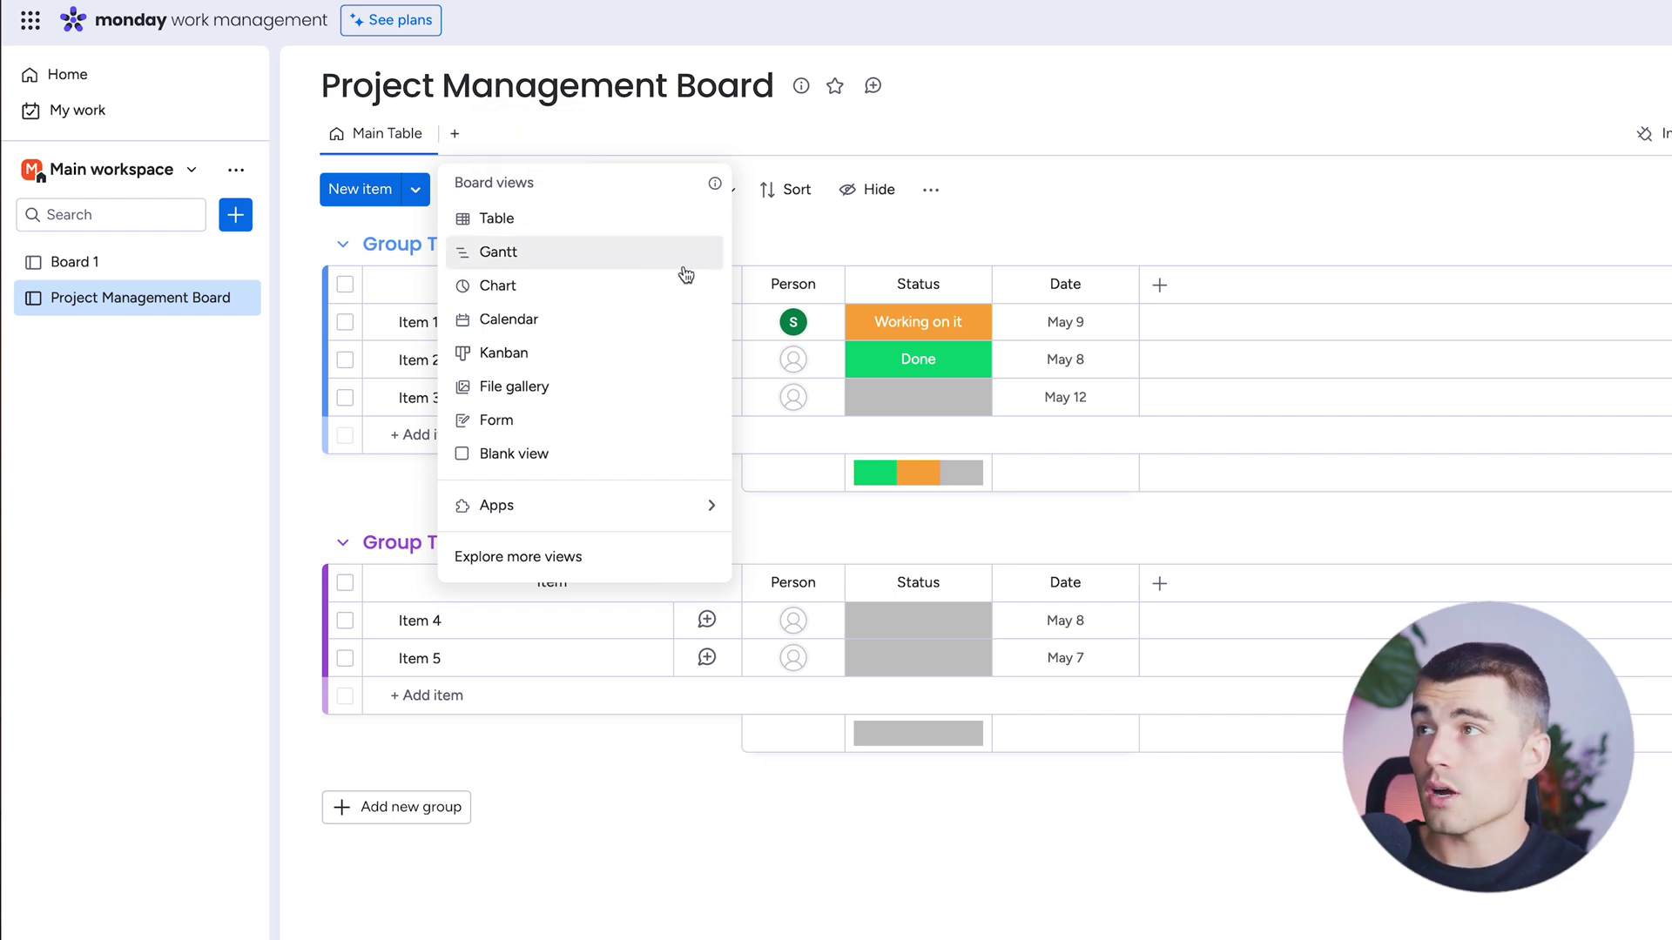
{"action": "left_click", "coordinate": [504, 359]}
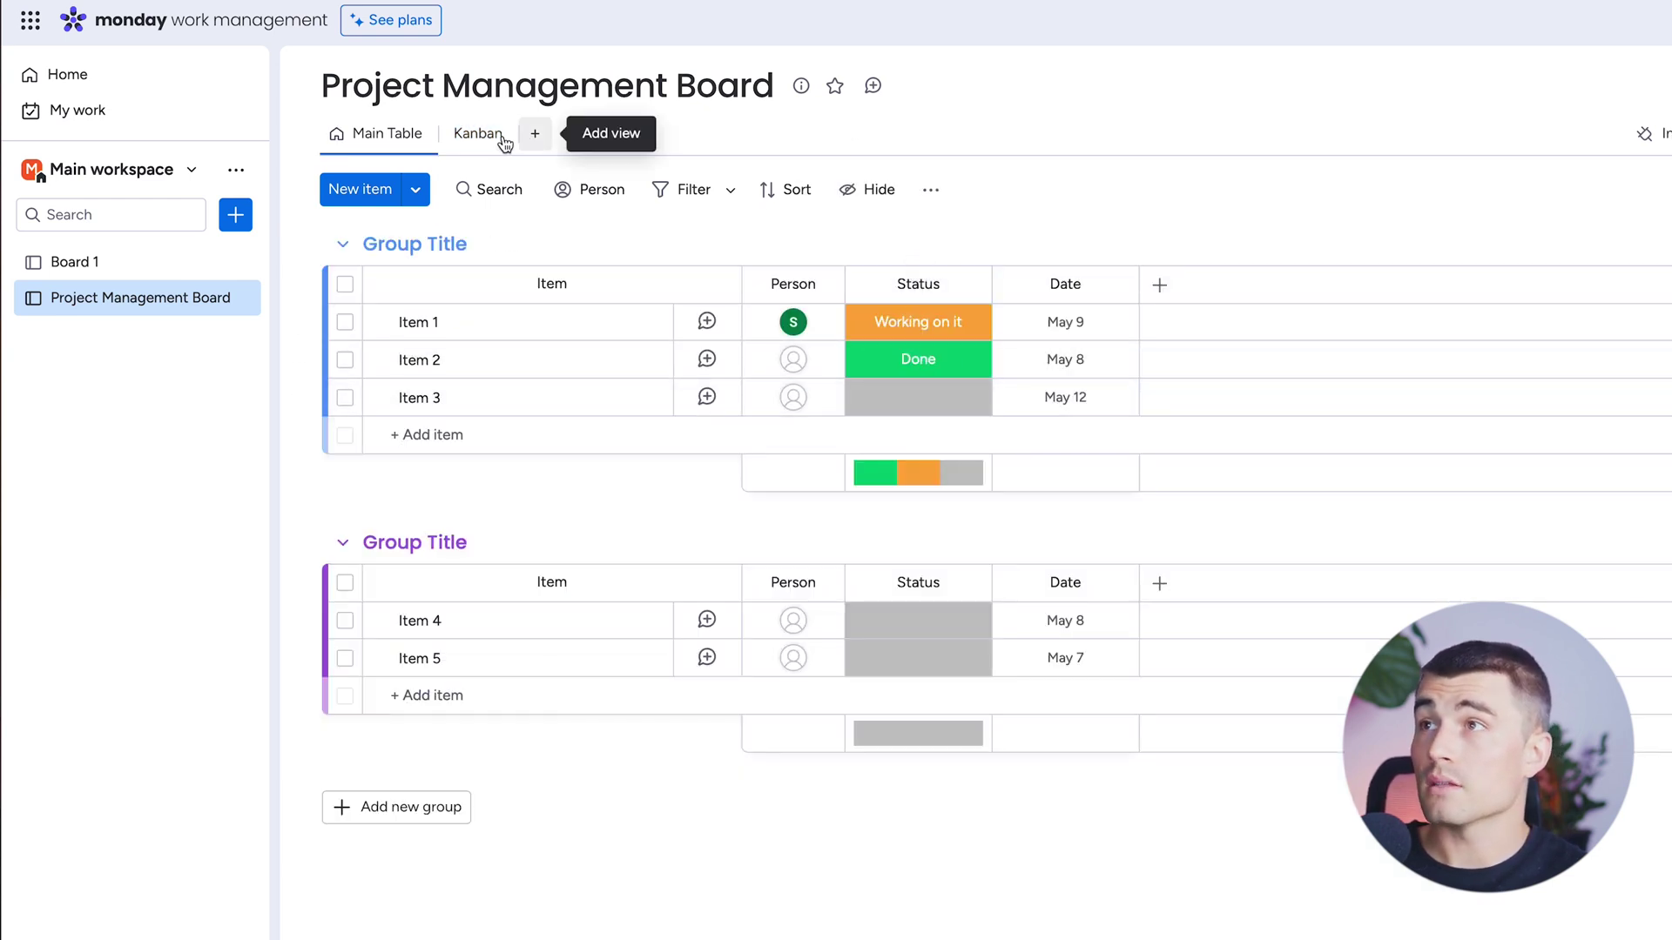
{"action": "left_click", "coordinate": [492, 135]}
{"action": "left_click", "coordinate": [493, 136]}
{"action": "left_click", "coordinate": [534, 137]}
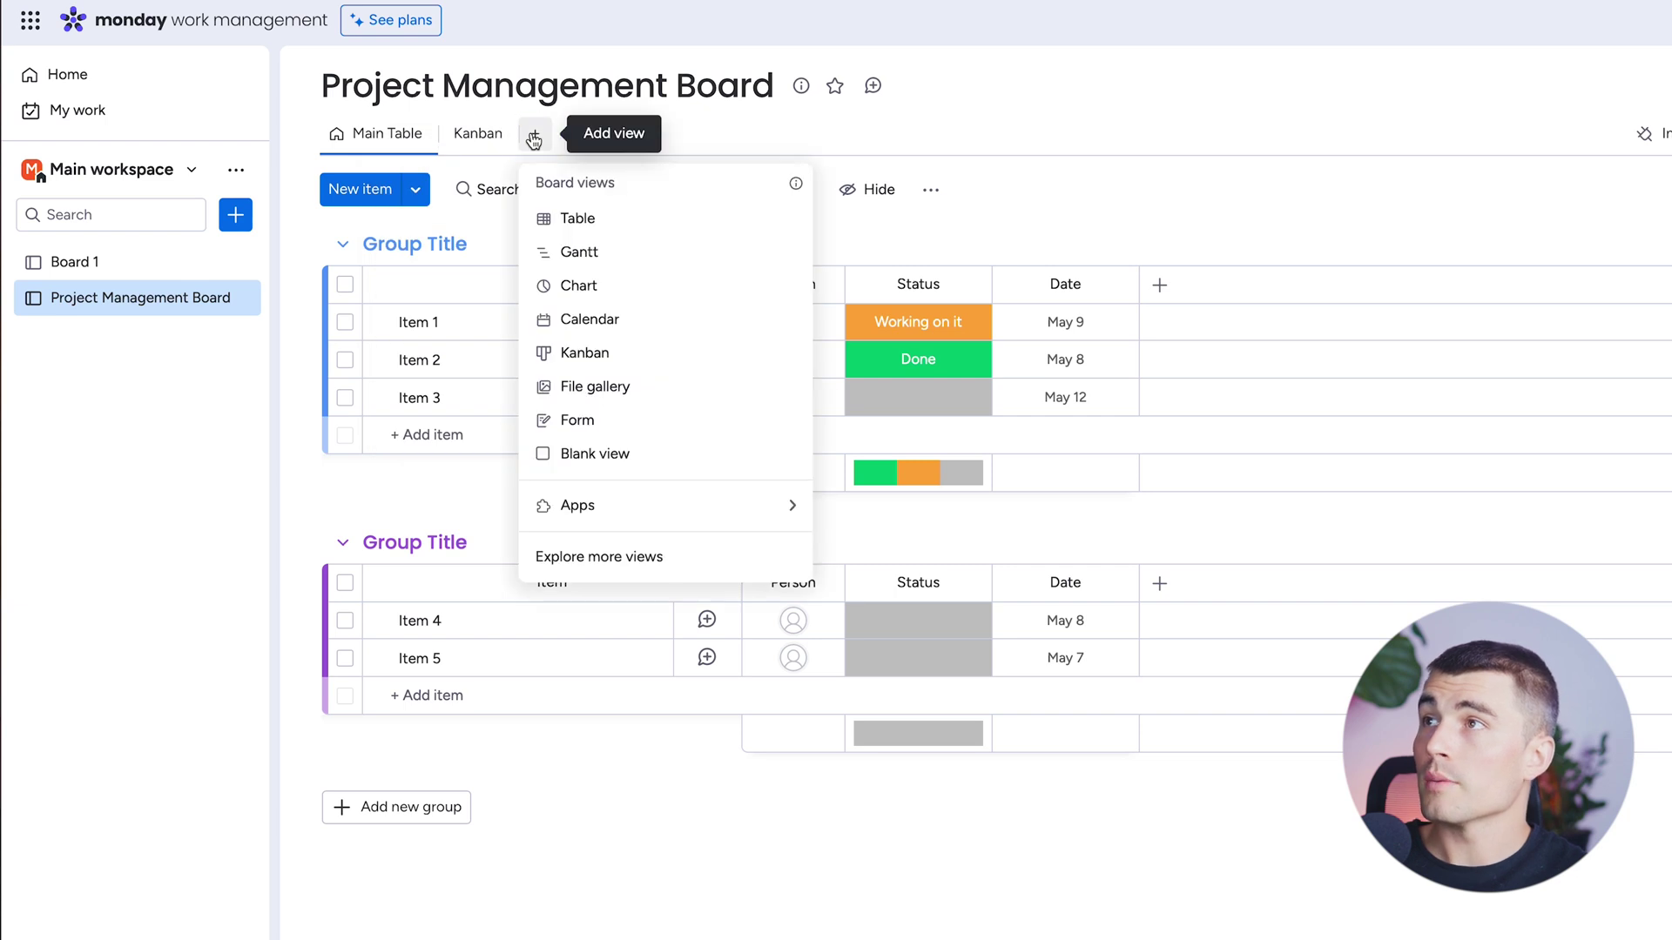
{"action": "key", "text": "Escape"}
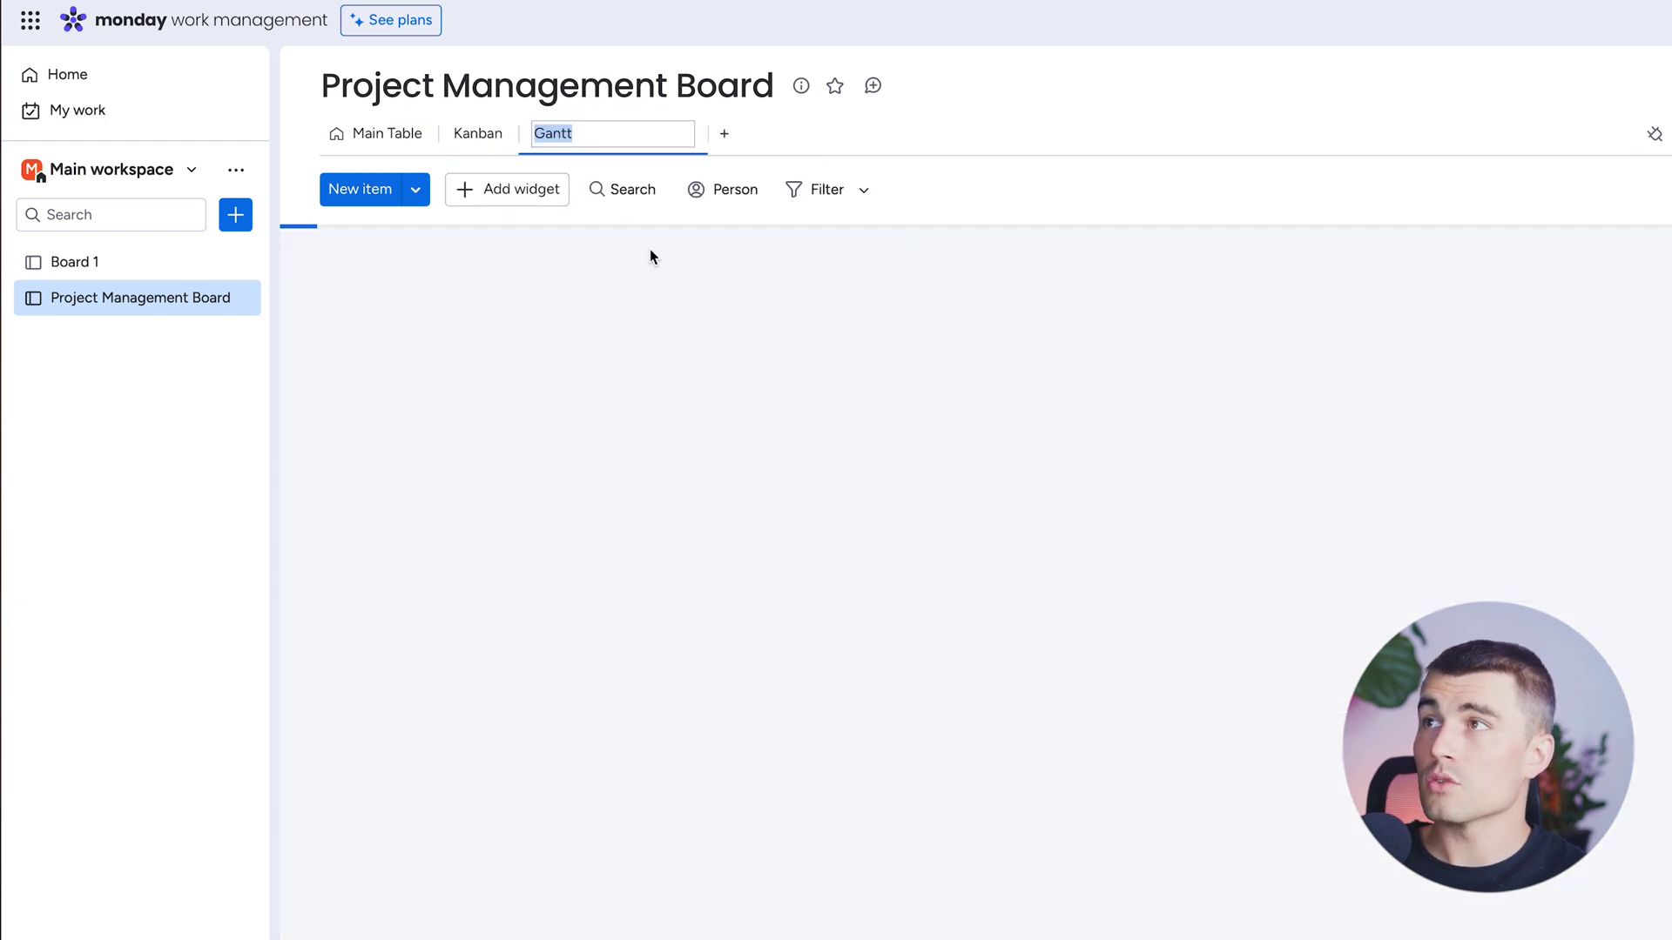
{"action": "key", "text": "Return"}
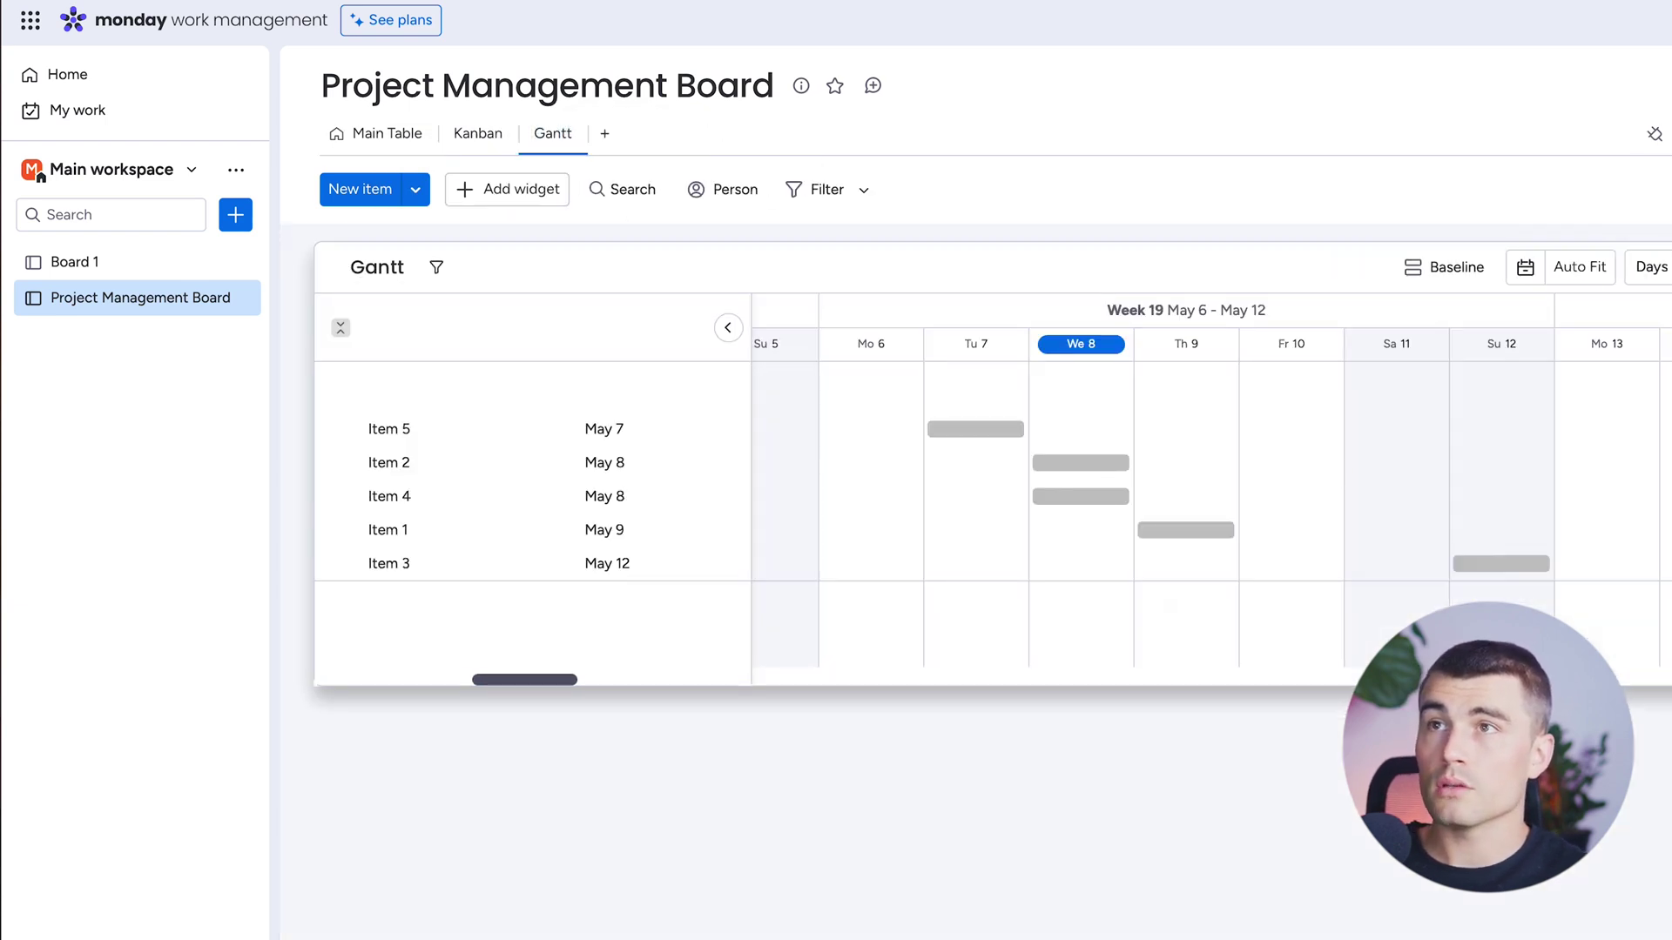
{"action": "left_click", "coordinate": [383, 133]}
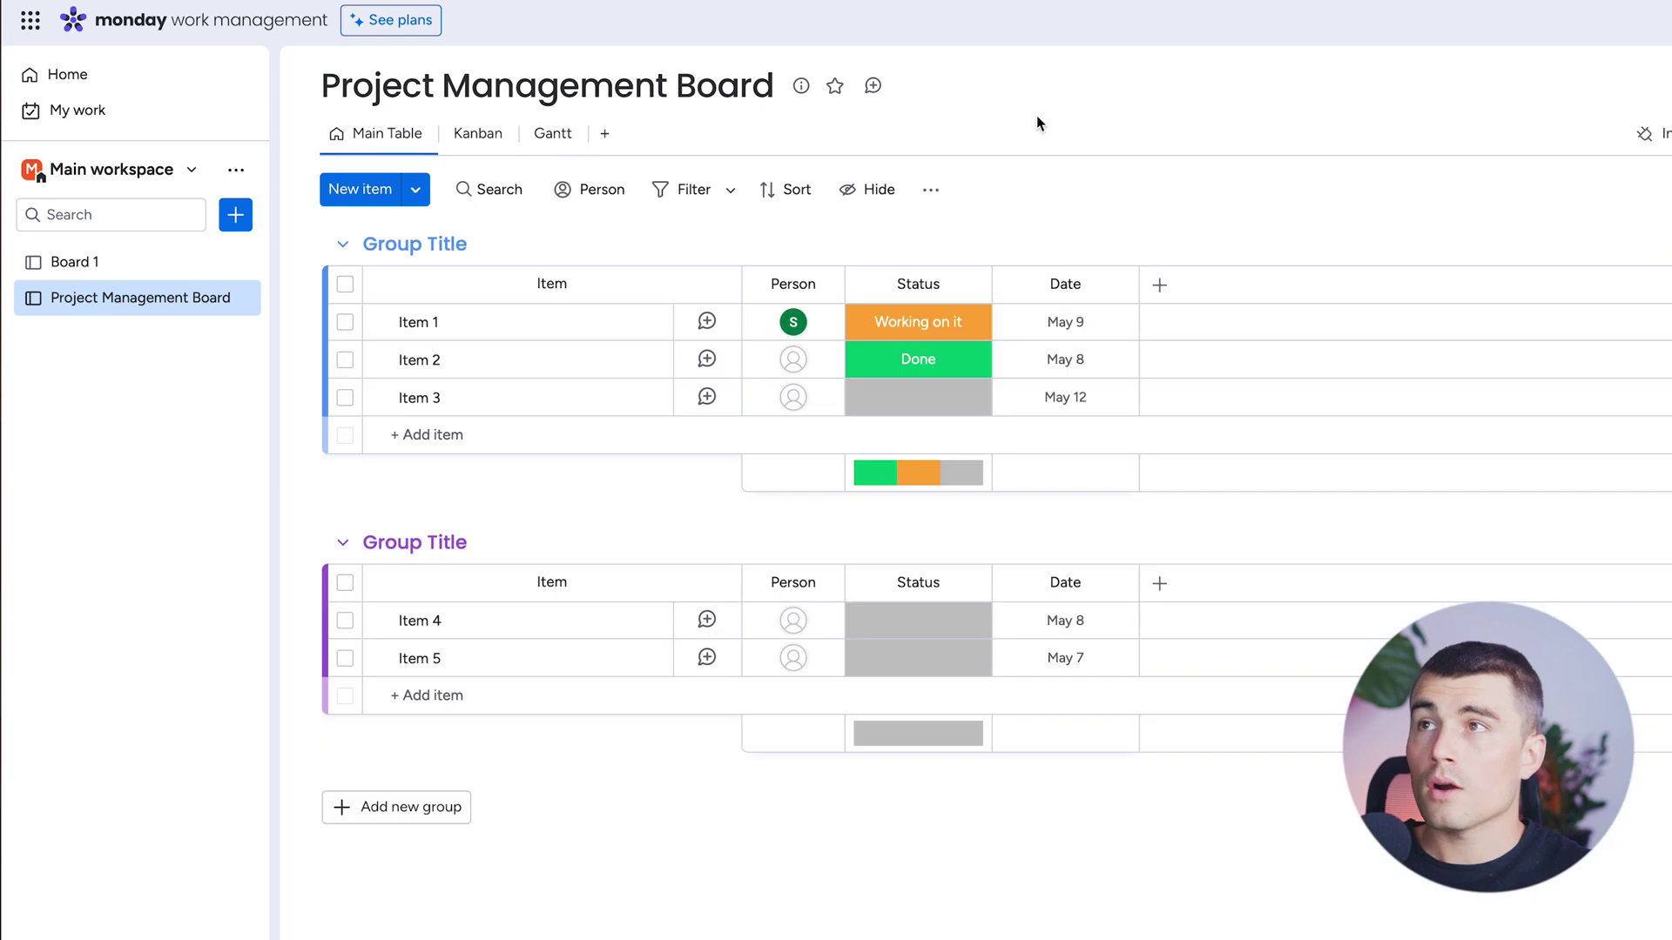
{"action": "left_click", "coordinate": [1158, 288]}
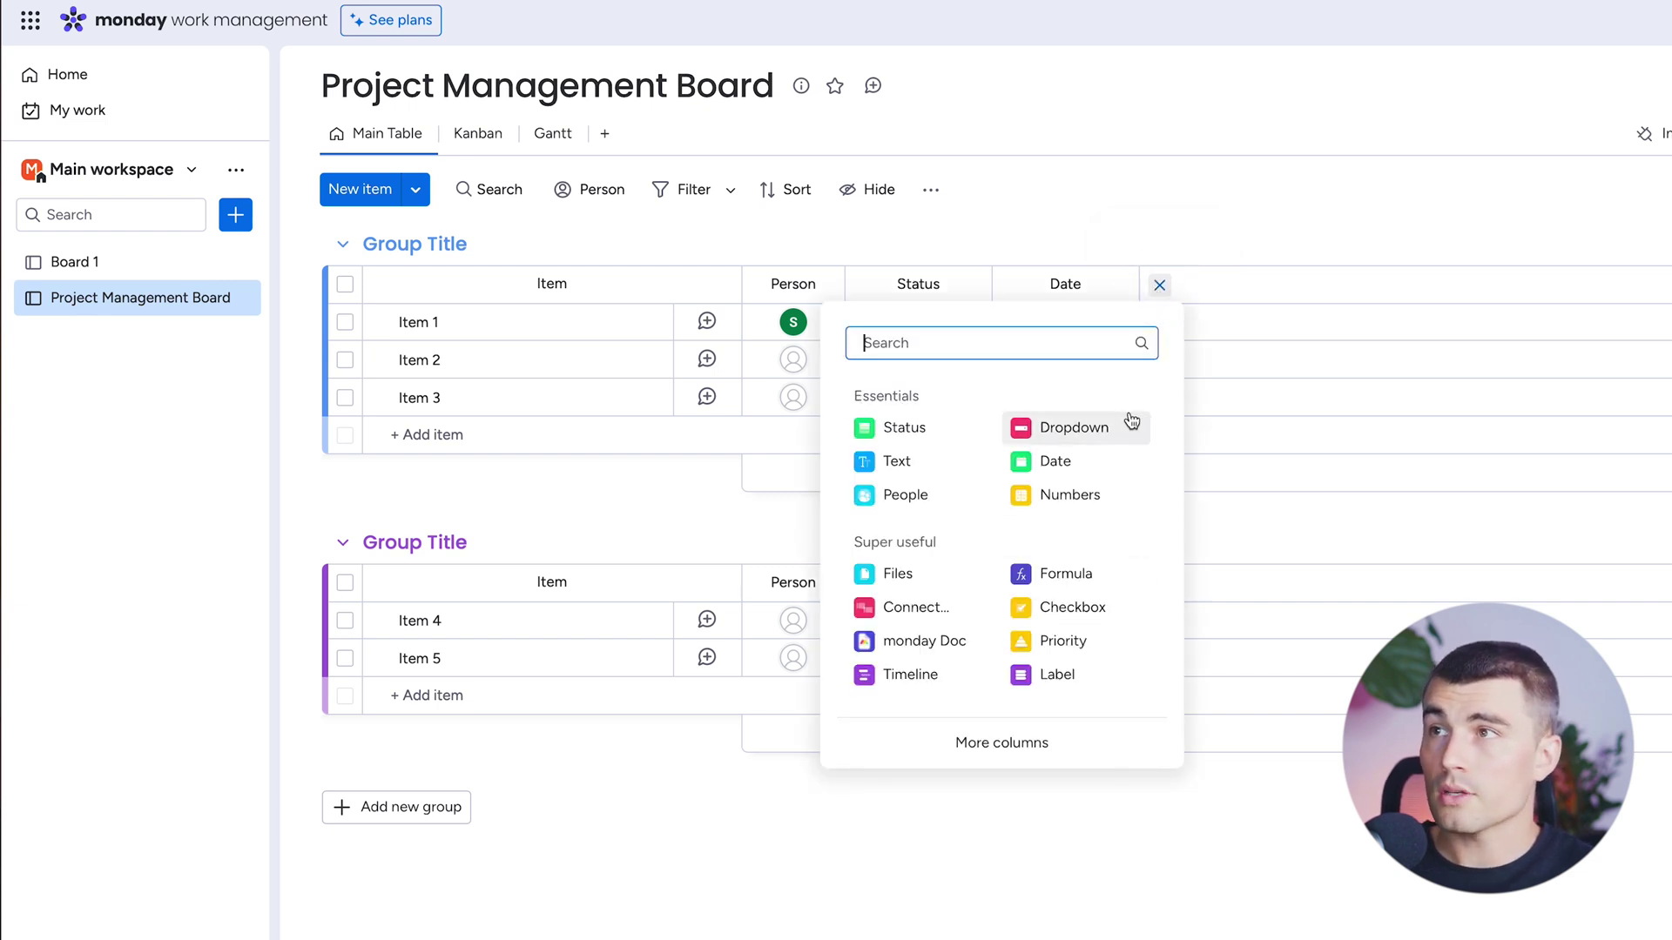
{"action": "left_click", "coordinate": [1001, 743]}
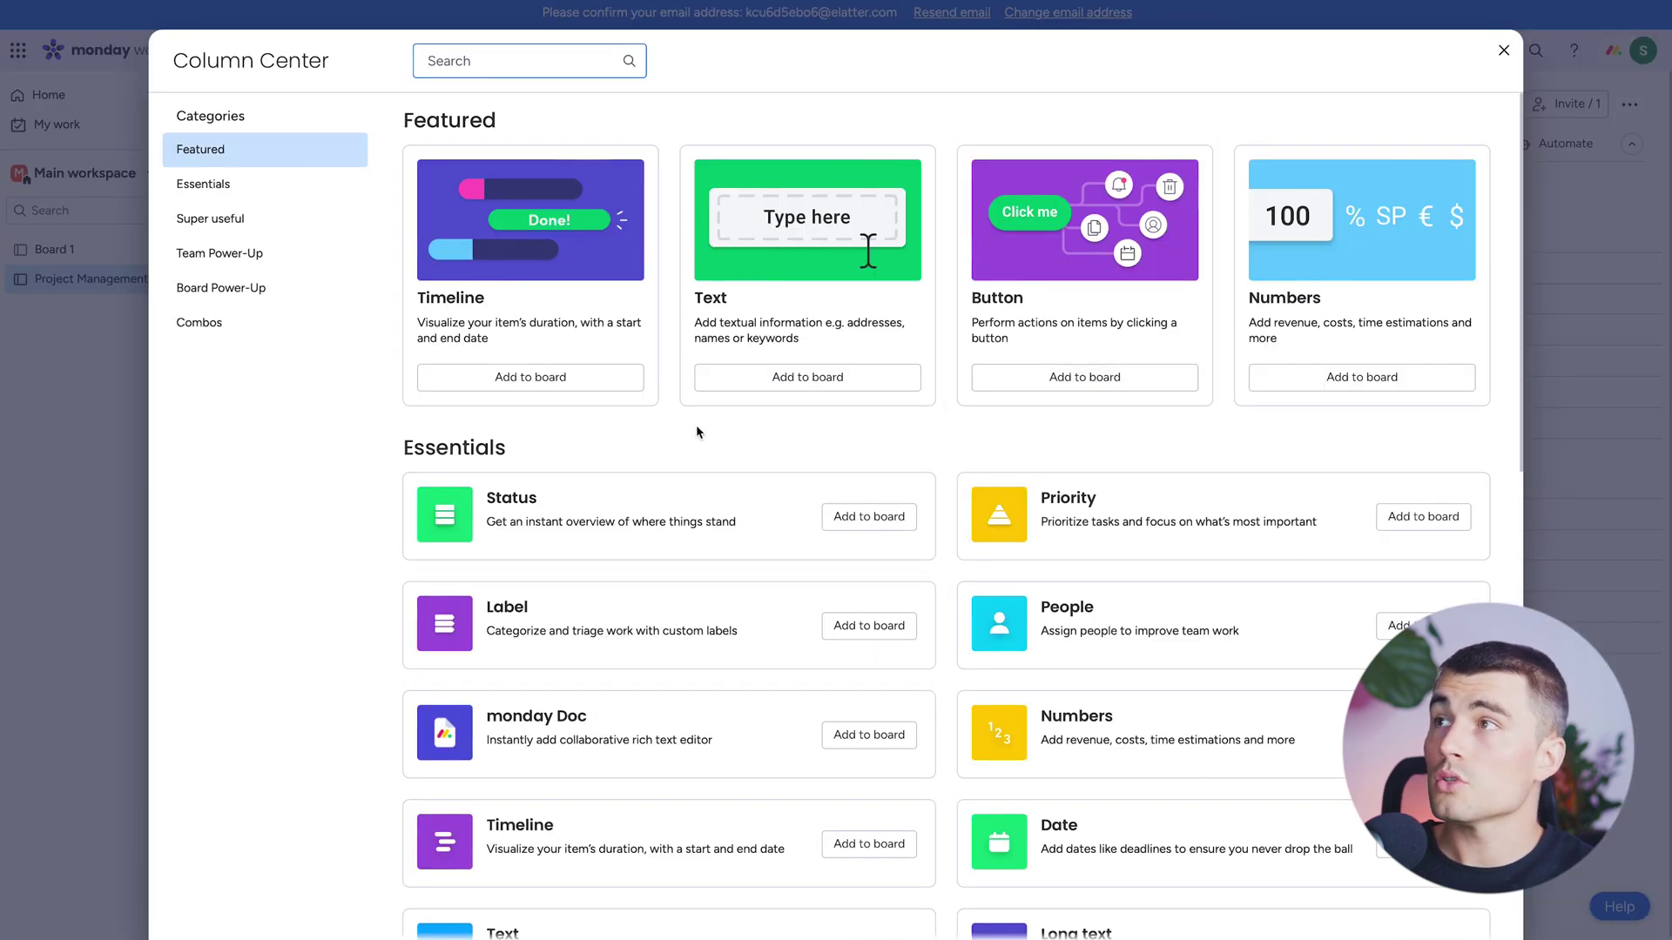
{"action": "scroll", "coordinate": [698, 434], "scroll_direction": "down", "scroll_amount": 1}
{"action": "scroll", "coordinate": [698, 433], "scroll_direction": "down", "scroll_amount": 7}
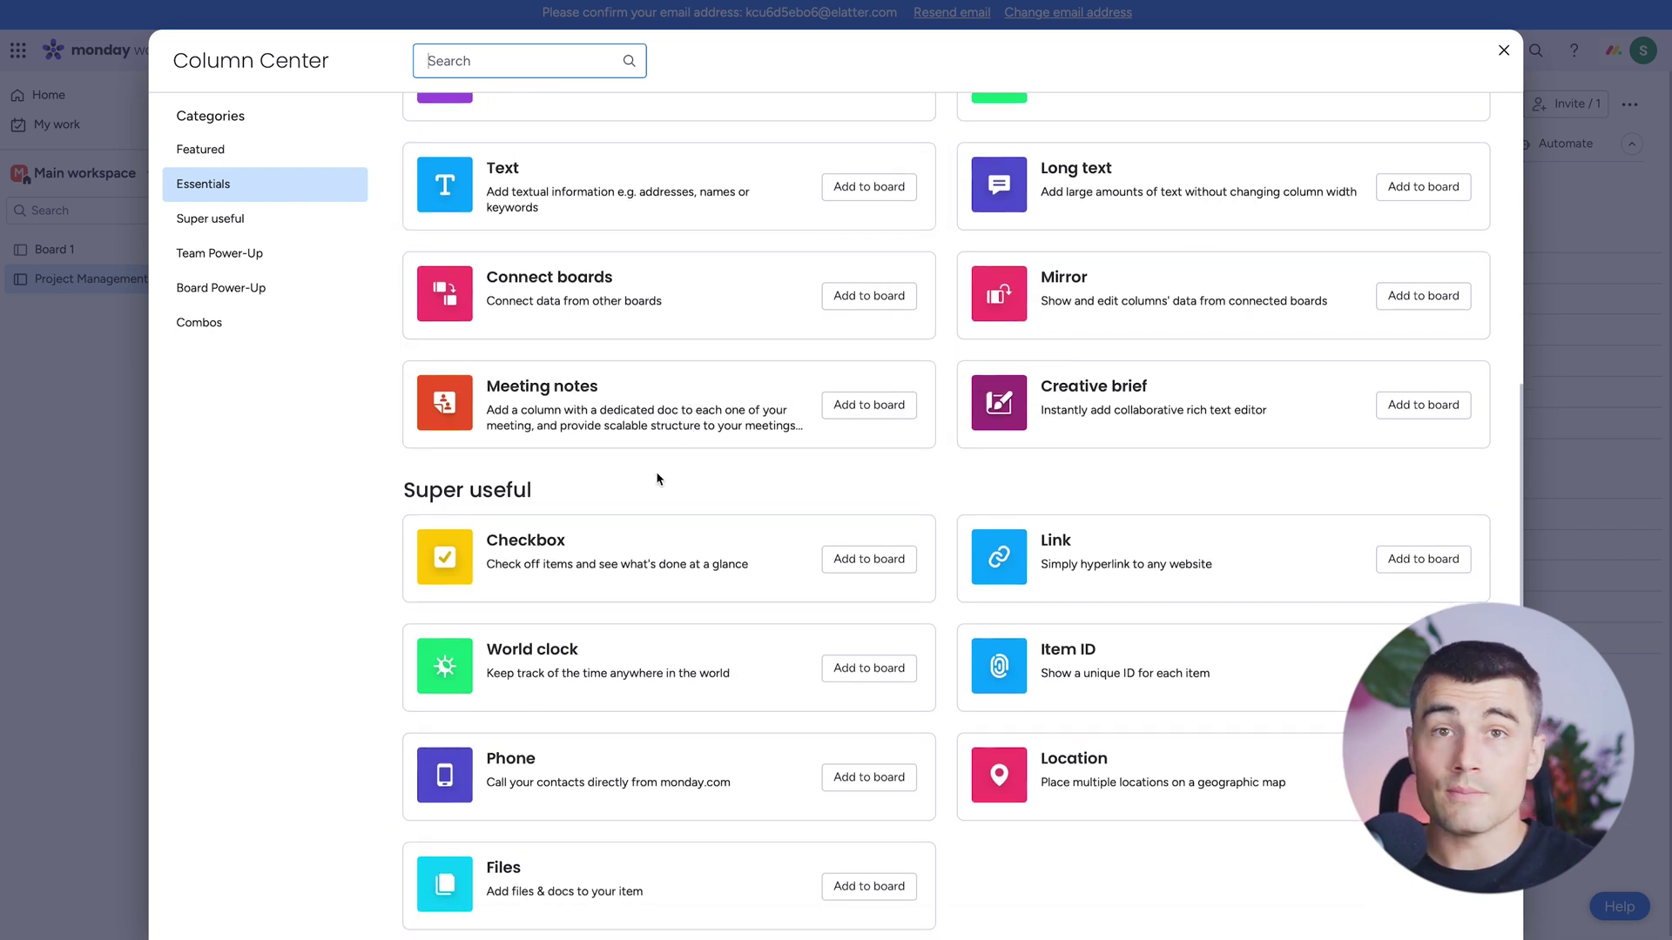
{"action": "scroll", "coordinate": [657, 478], "scroll_direction": "down", "scroll_amount": 4}
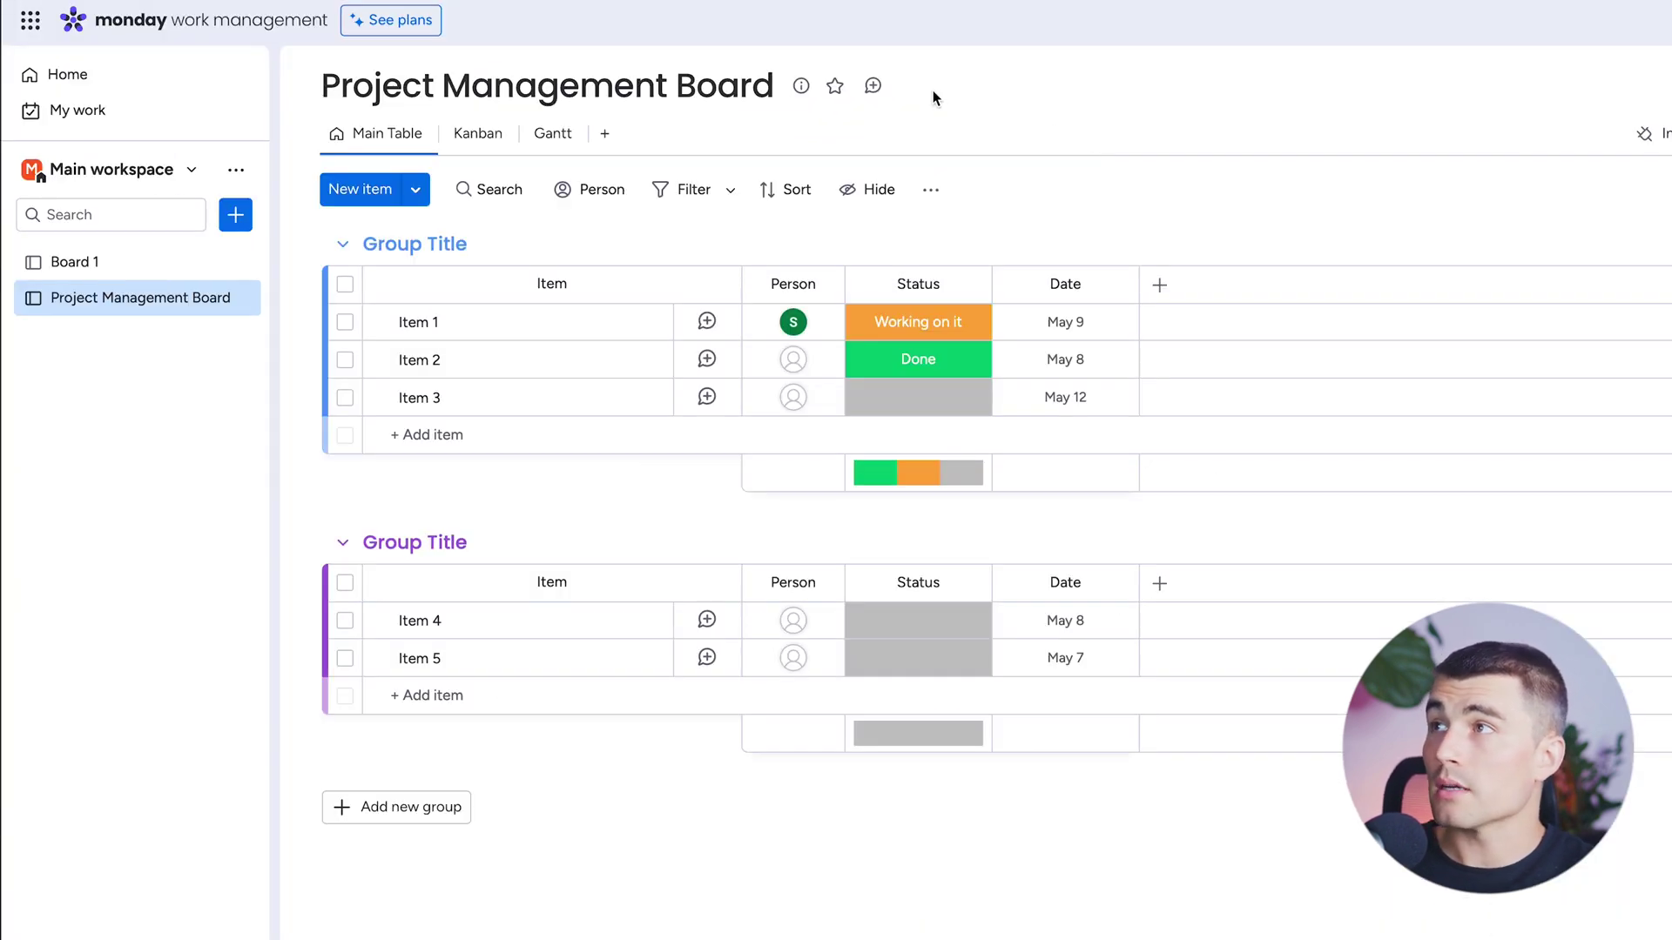
Step: Create a New Dashboard in the main workspace via the sidebar + menu
{"action": "left_click", "coordinate": [604, 133]}
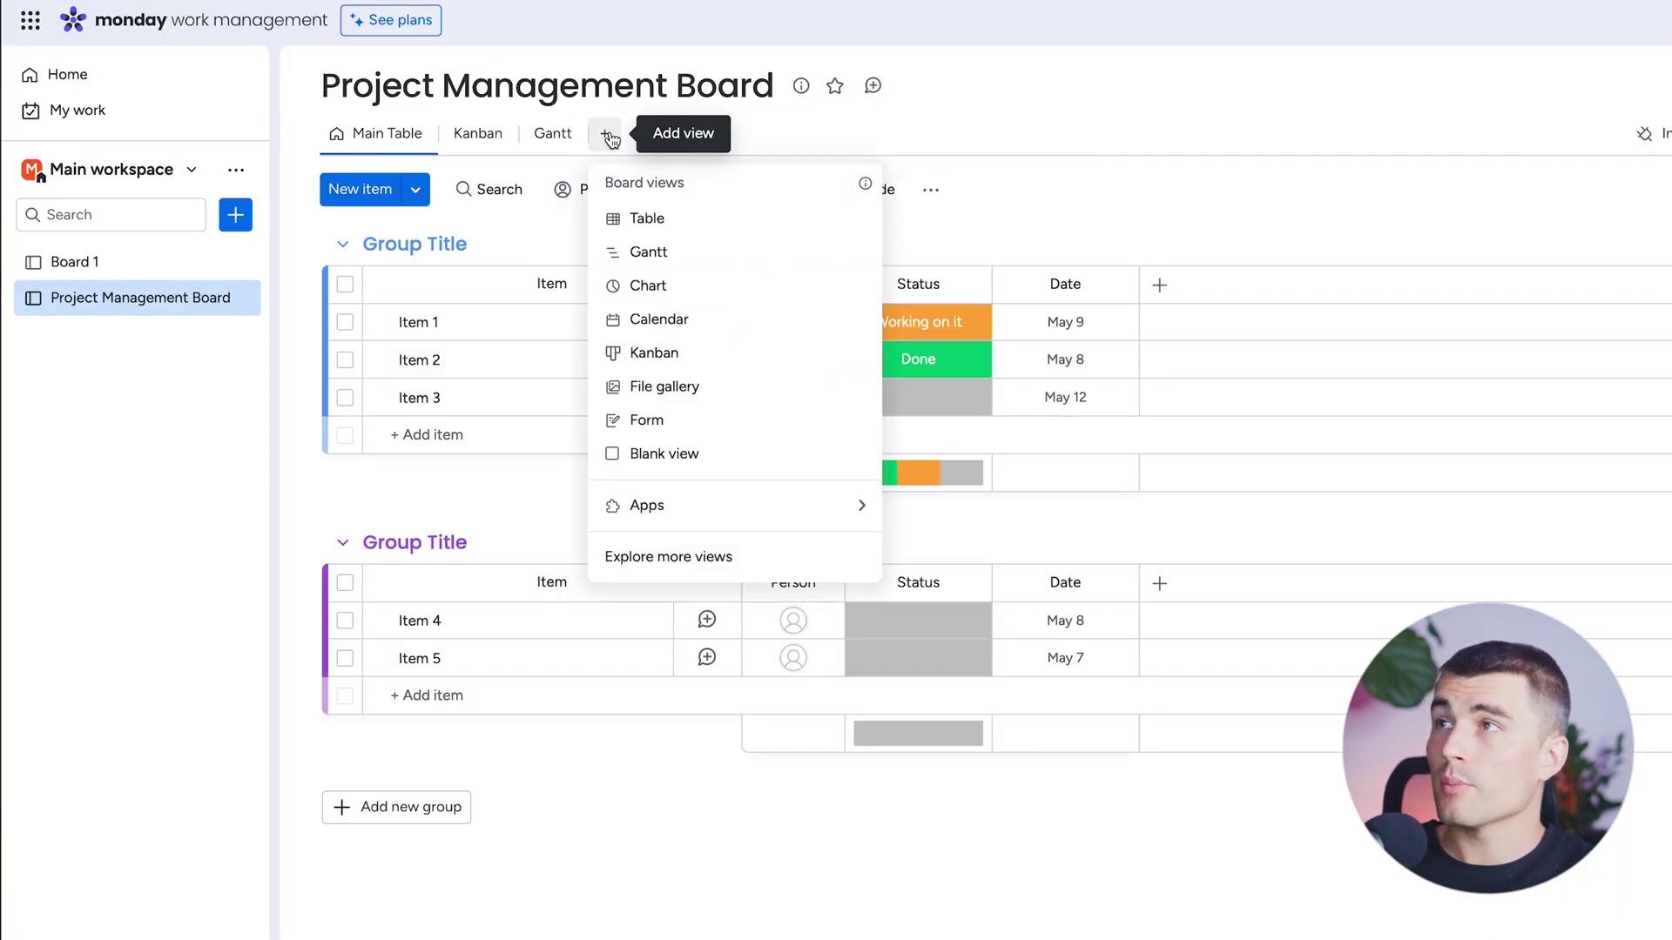
{"action": "left_click", "coordinate": [223, 416]}
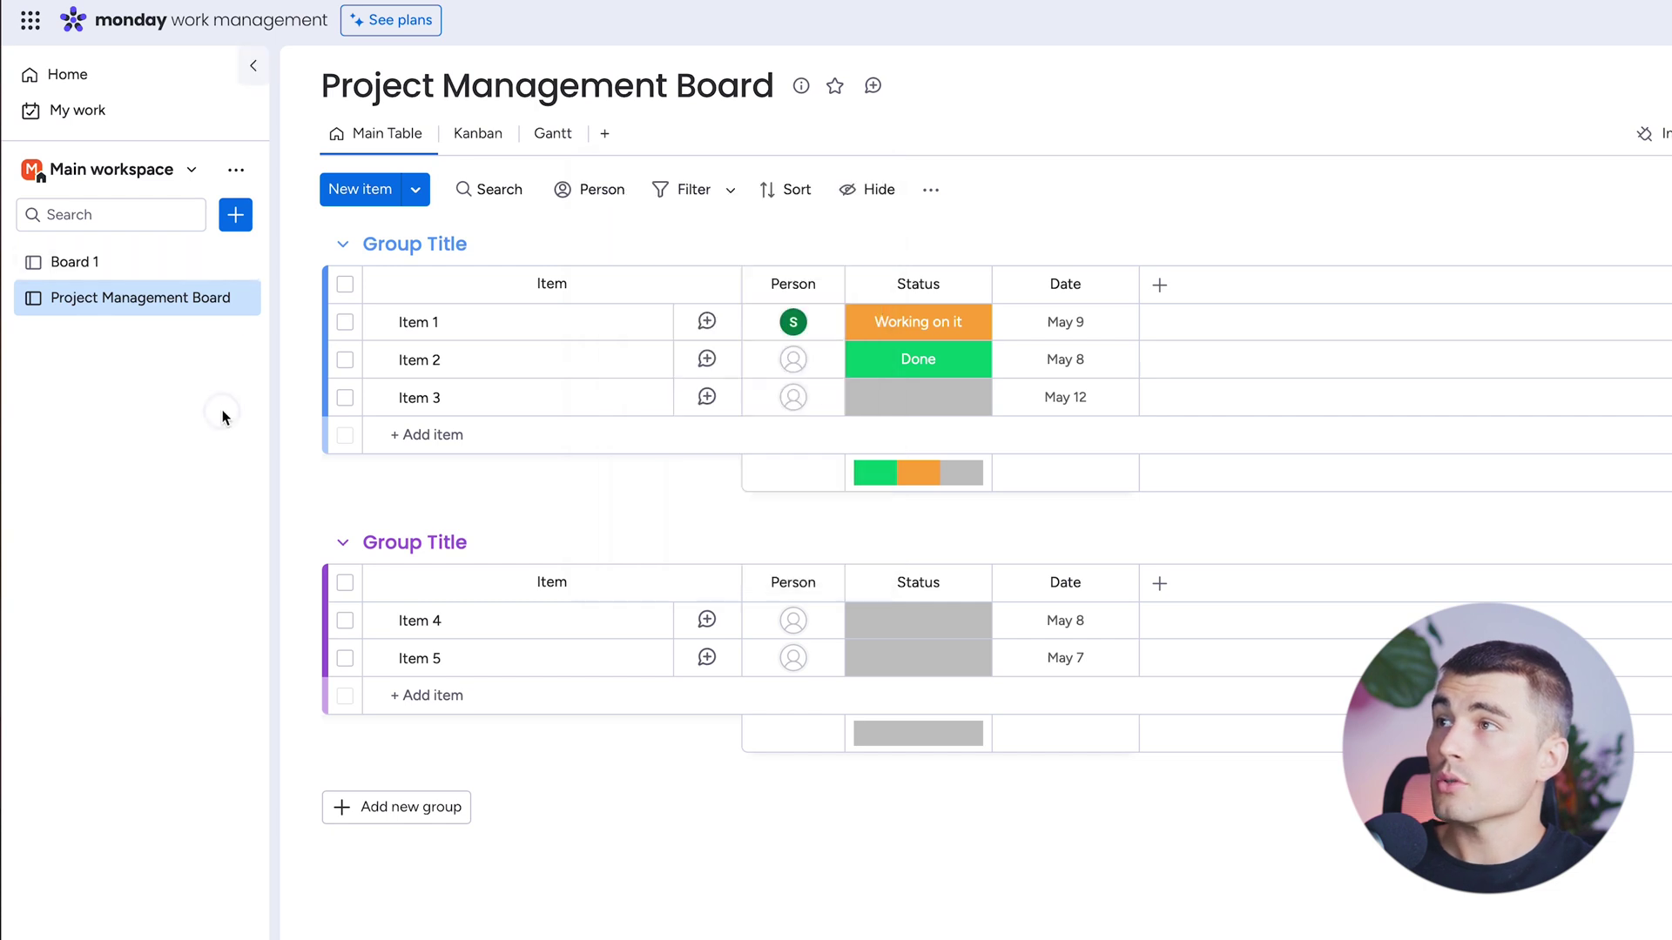
{"action": "left_click", "coordinate": [237, 217]}
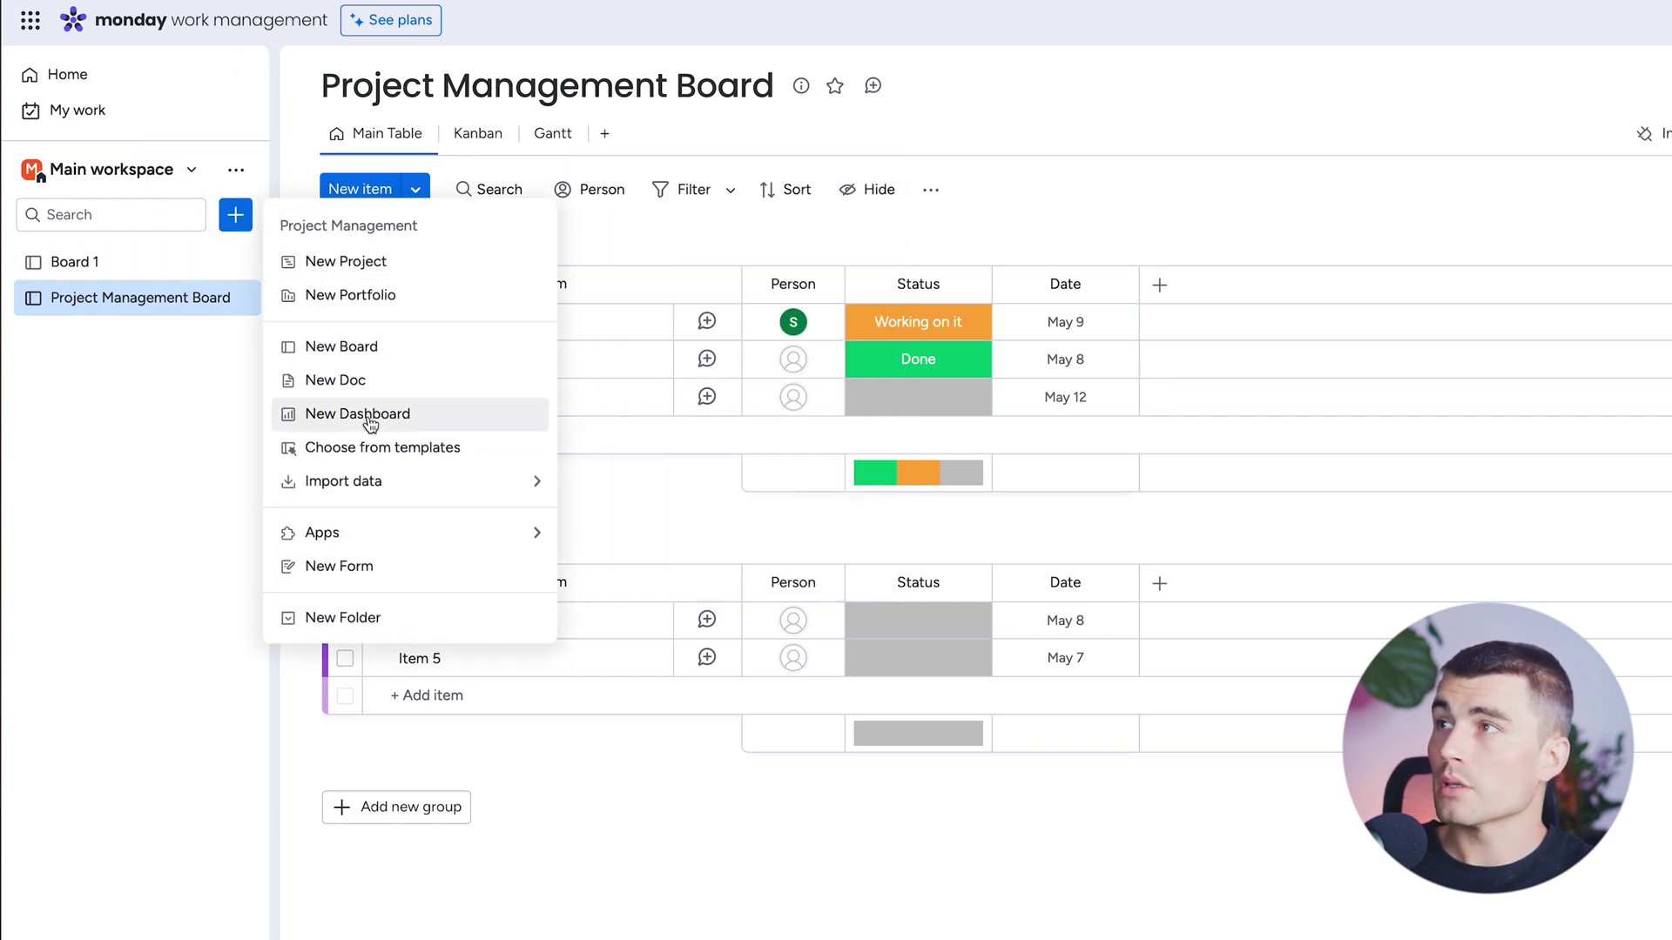
{"action": "left_click", "coordinate": [369, 418]}
{"action": "left_click", "coordinate": [927, 589]}
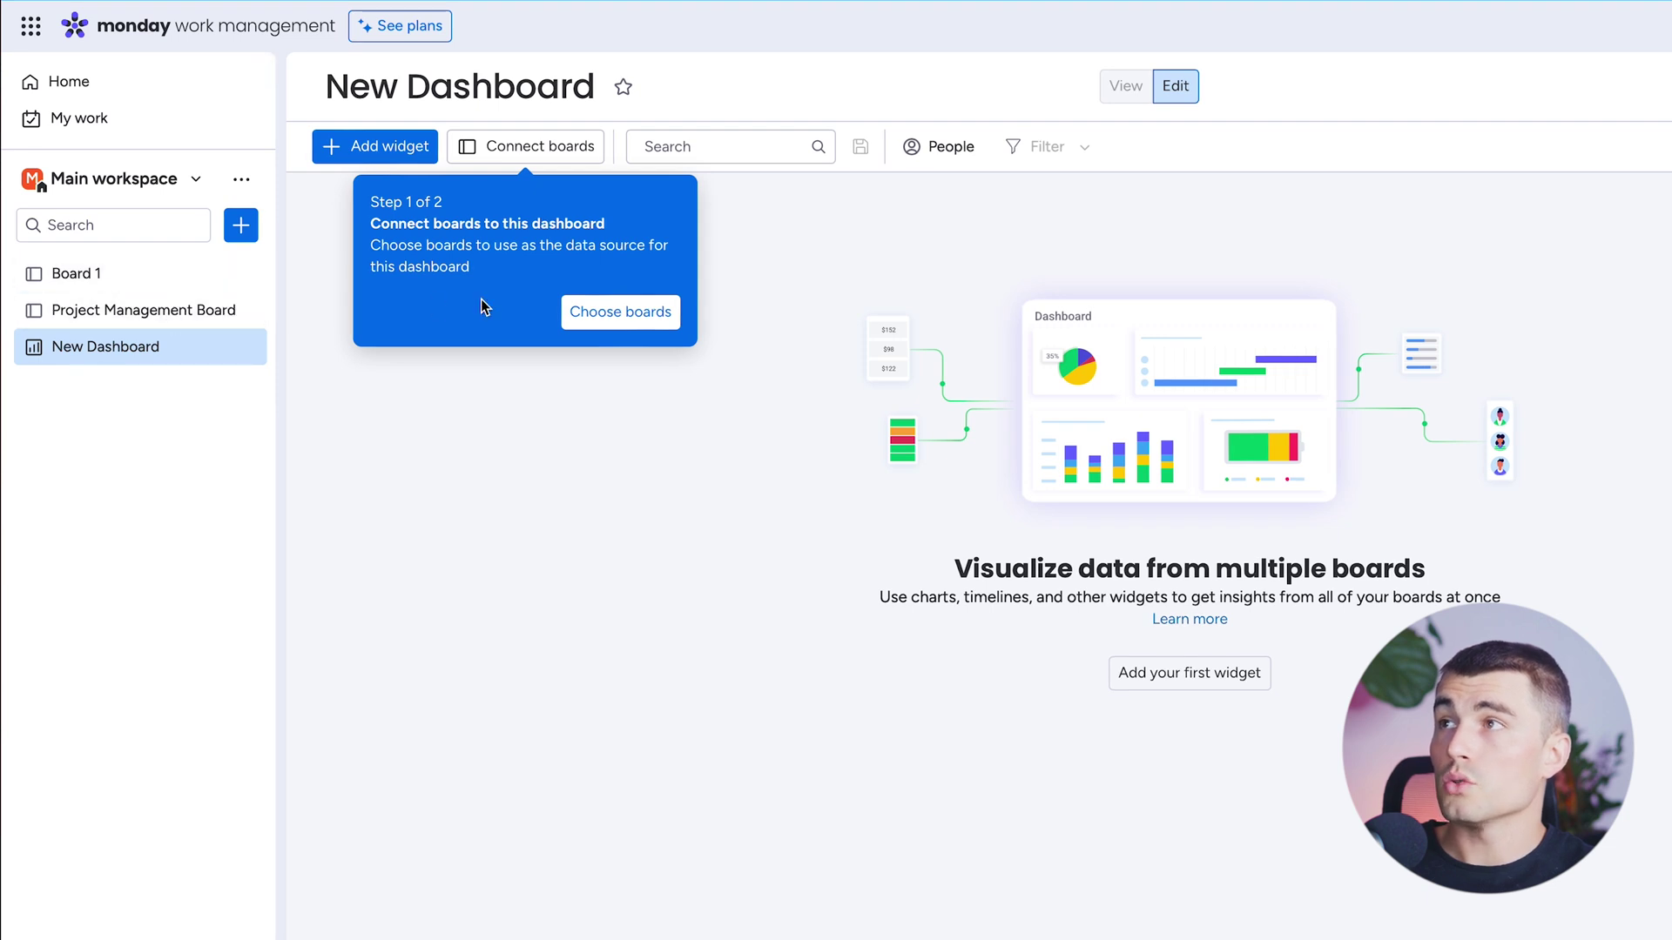
Step: Connect the Project Management Board as the dashboard's data source
{"action": "left_click", "coordinate": [620, 313]}
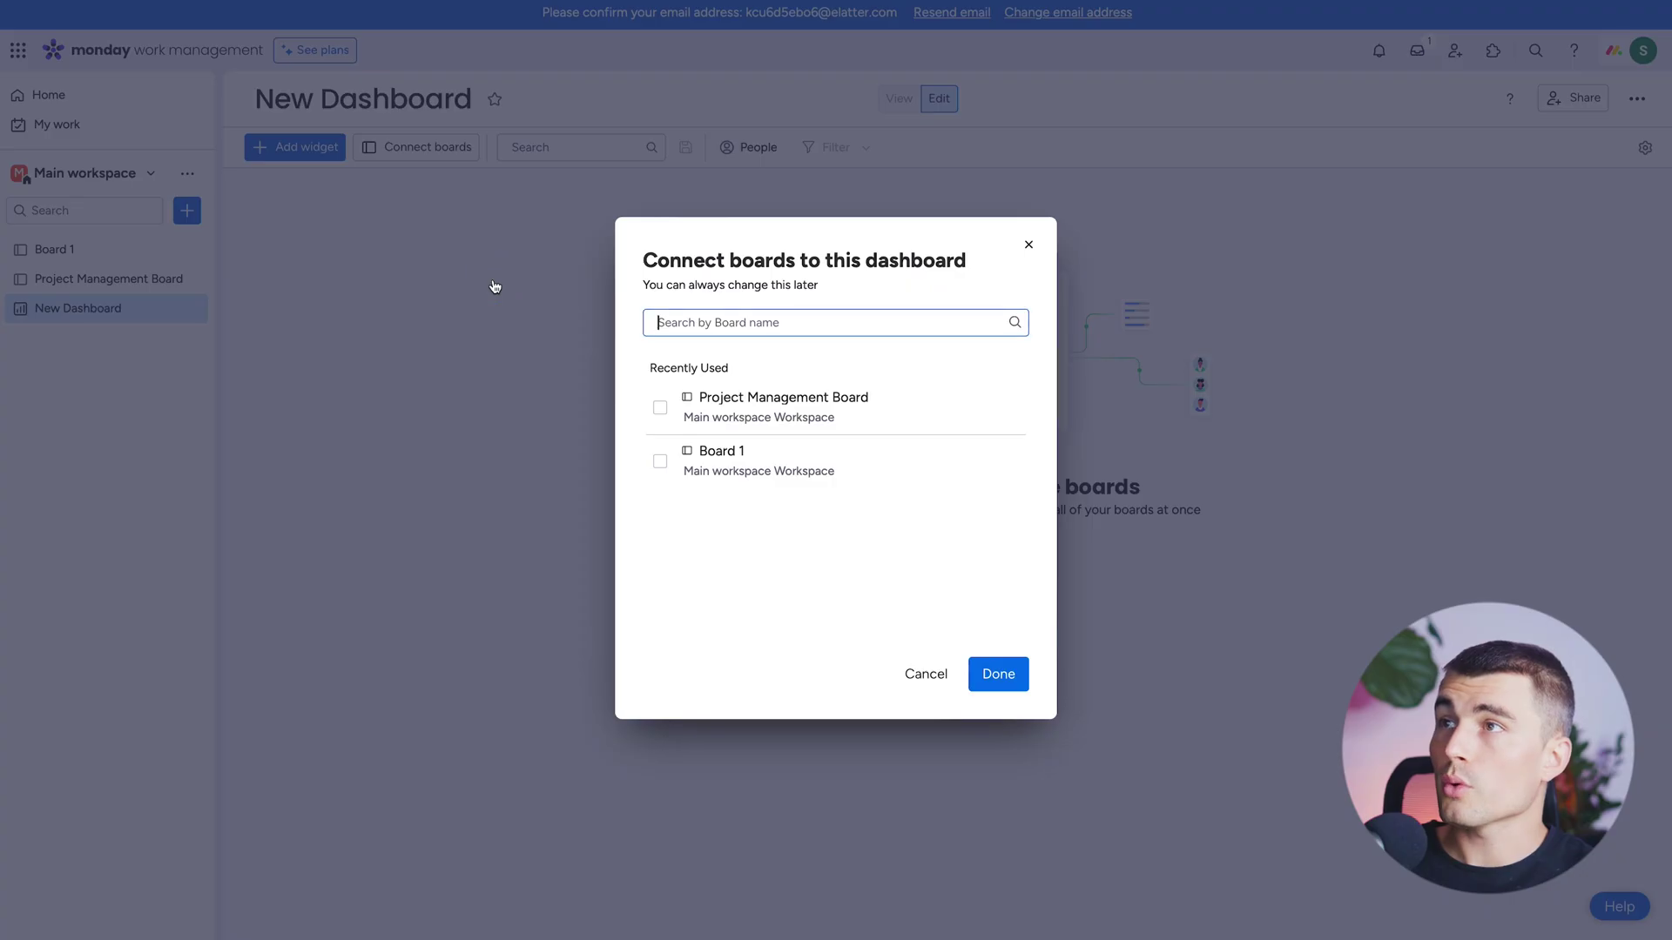
{"action": "left_click", "coordinate": [659, 409]}
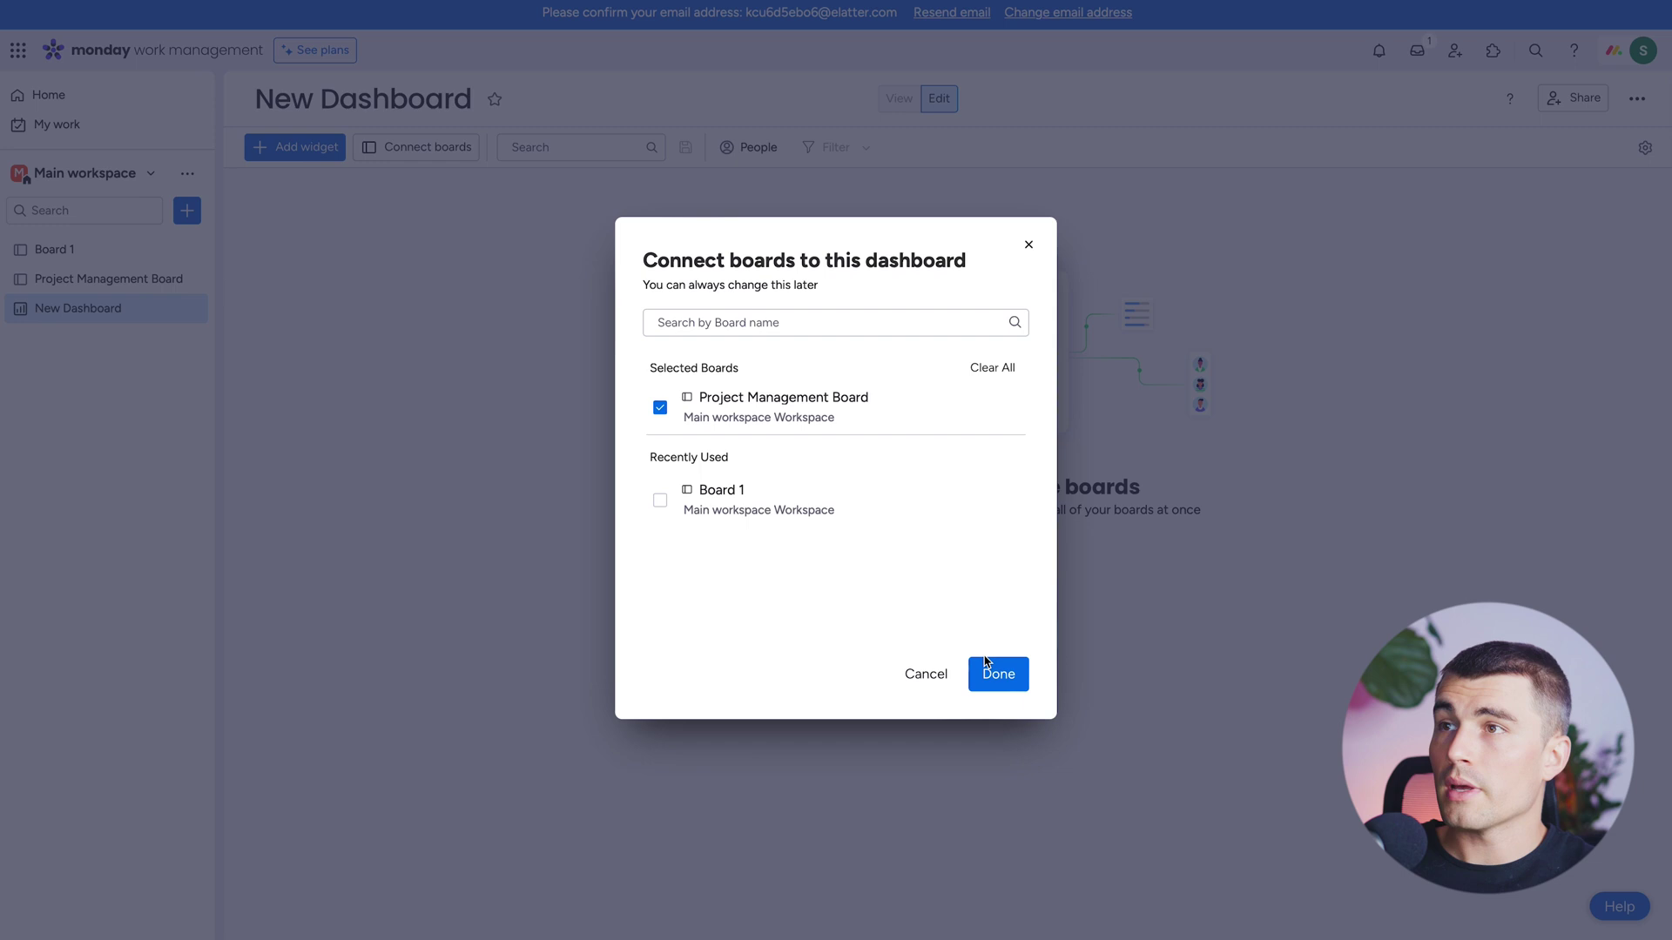
{"action": "left_click", "coordinate": [991, 676]}
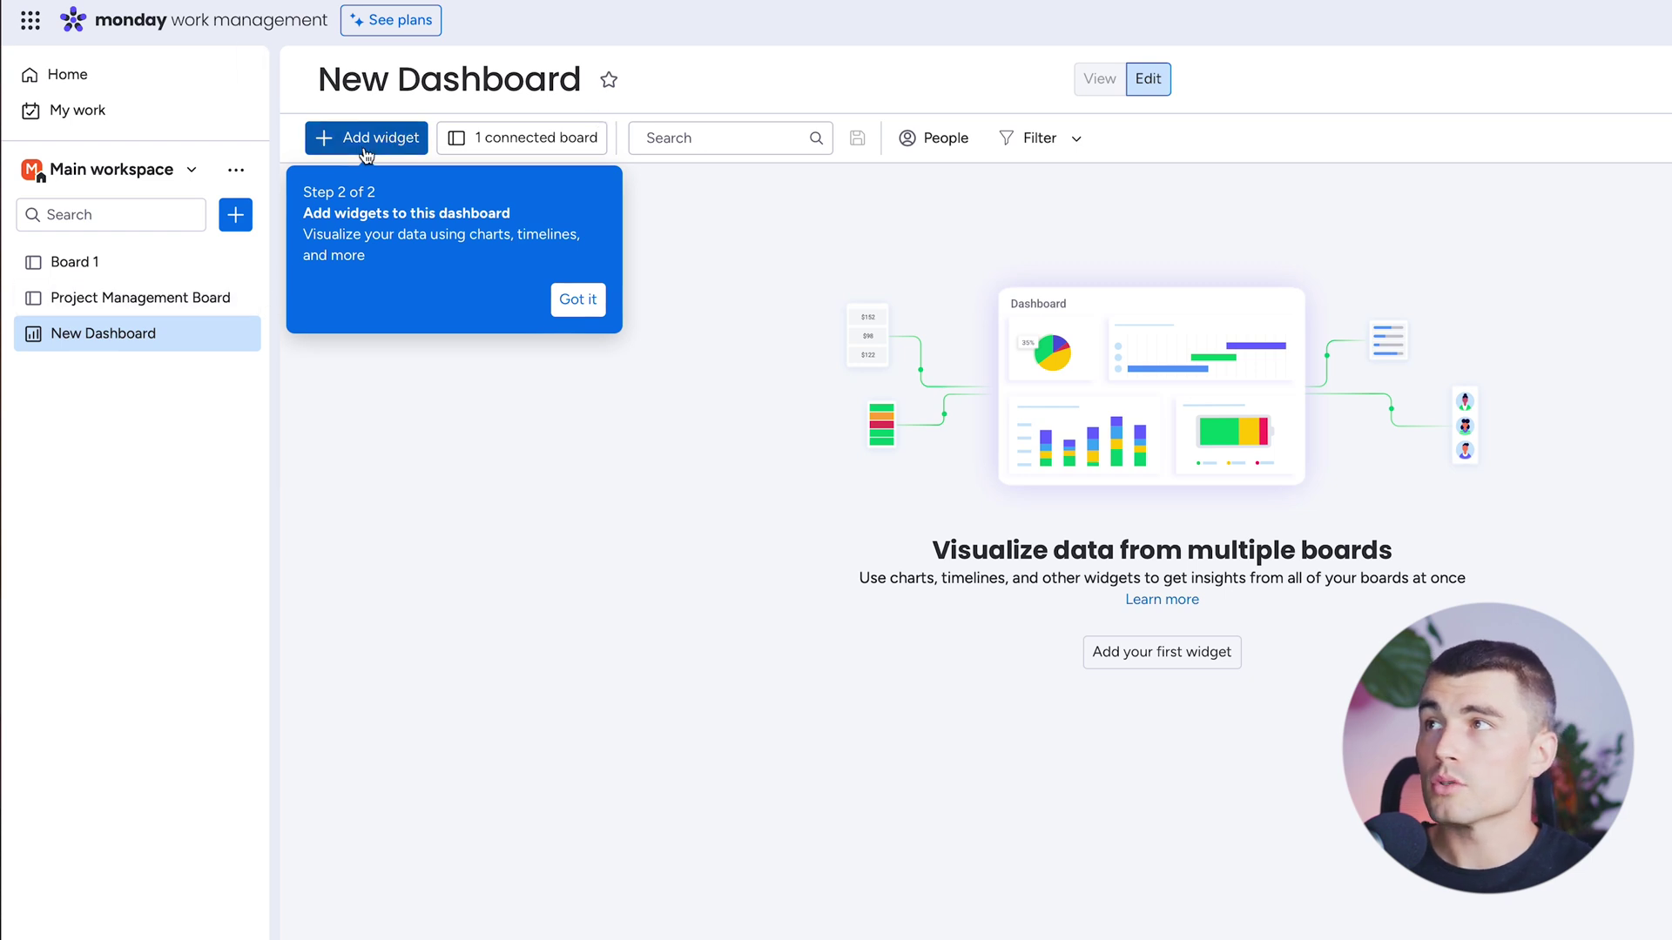
Step: Add a Chart widget to the dashboard and open its Settings from the widget's menu
{"action": "left_click", "coordinate": [366, 148]}
{"action": "left_click", "coordinate": [361, 147]}
{"action": "left_click", "coordinate": [361, 146]}
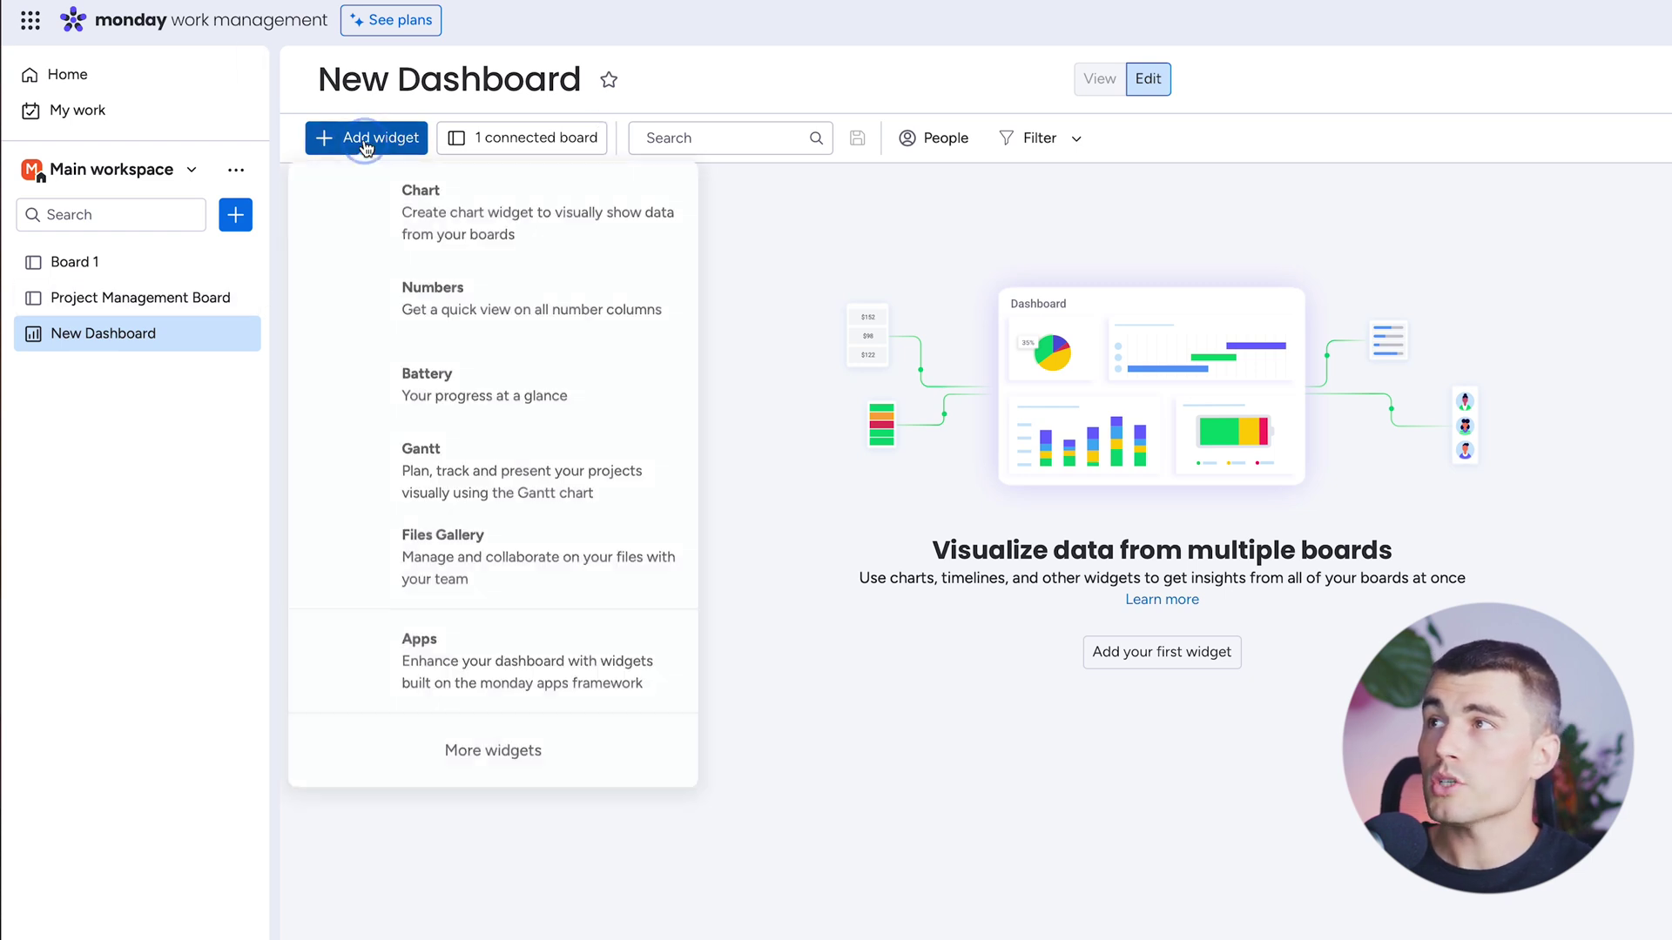
{"action": "left_click", "coordinate": [352, 233]}
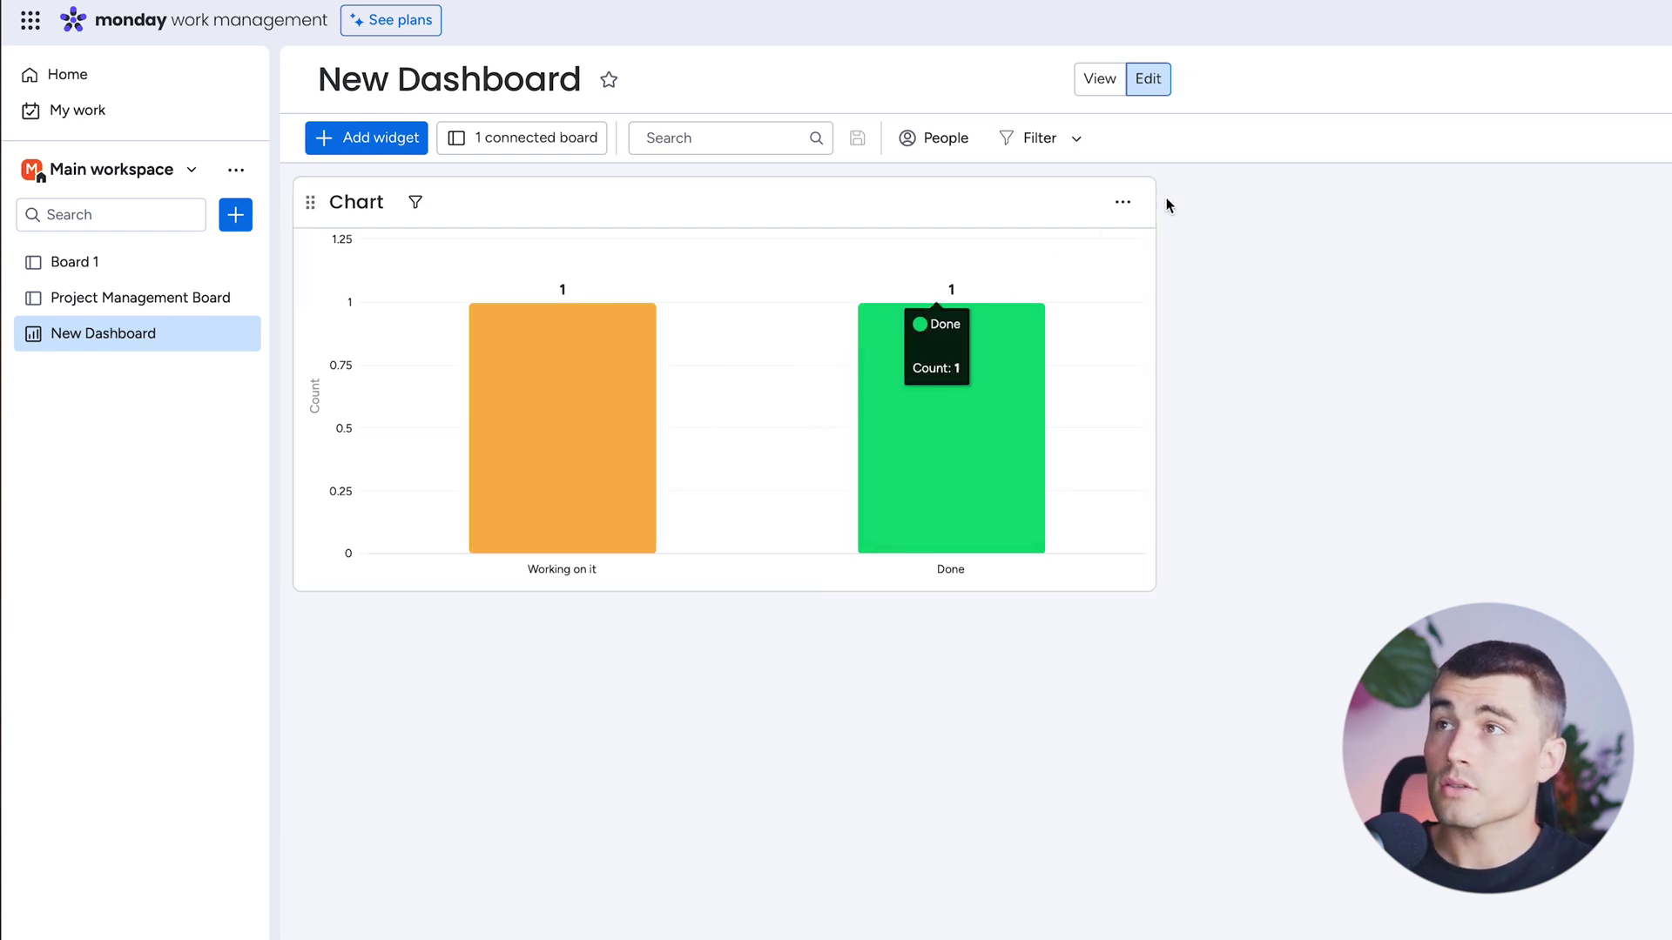
{"action": "left_click", "coordinate": [1122, 202]}
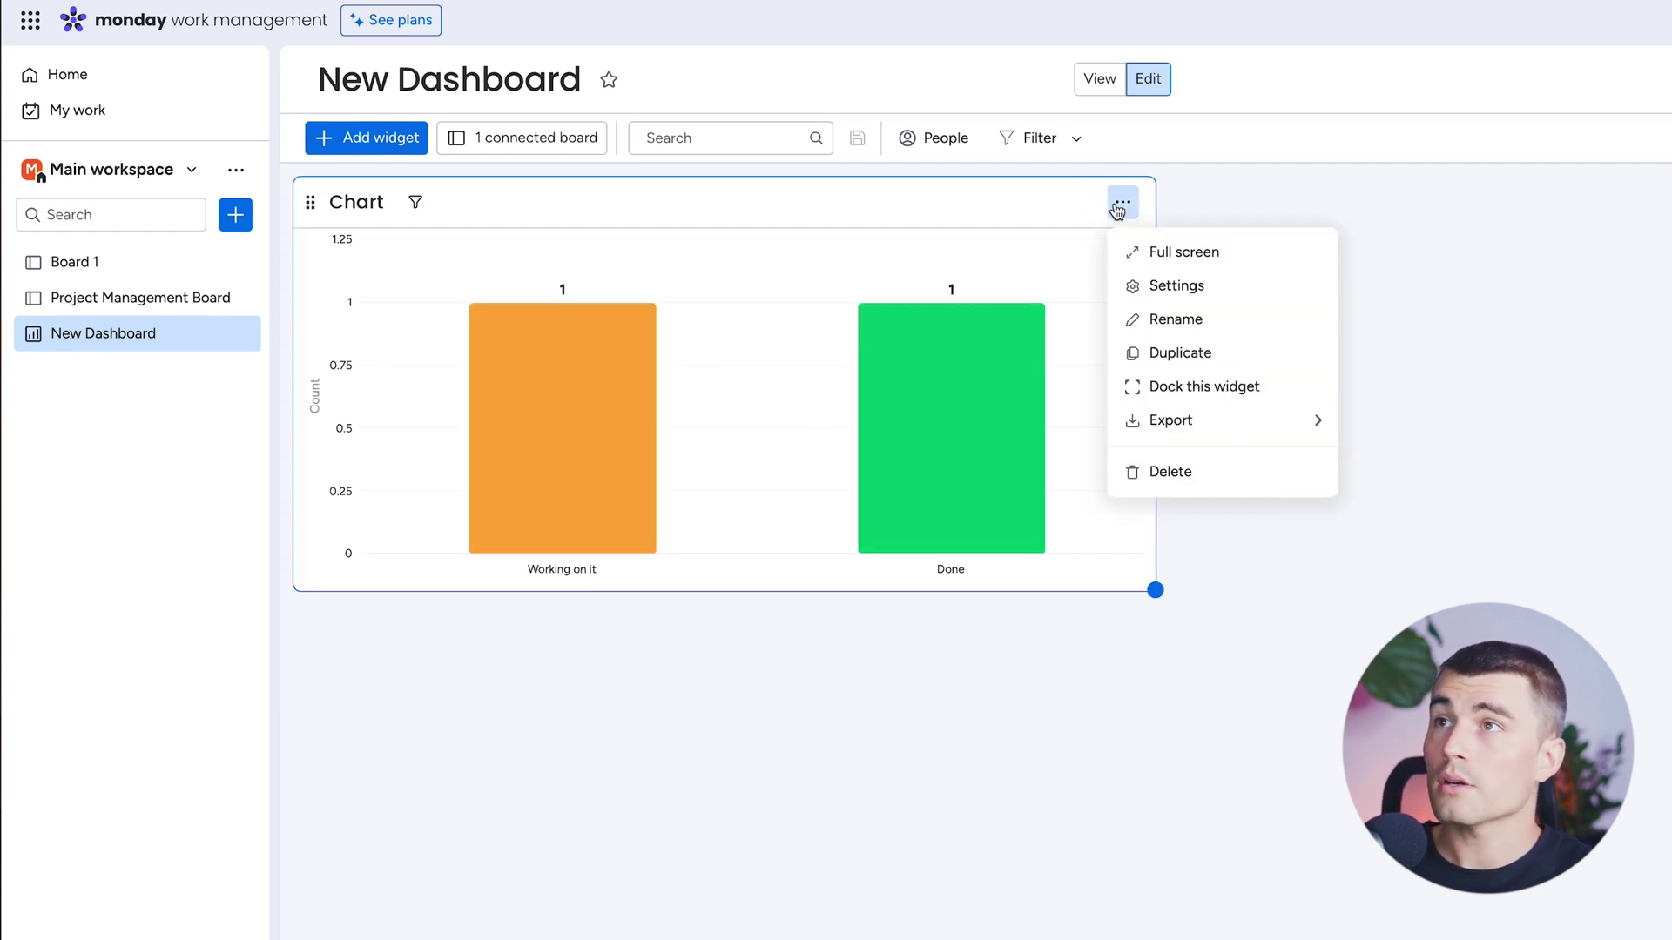
{"action": "left_click", "coordinate": [1211, 296]}
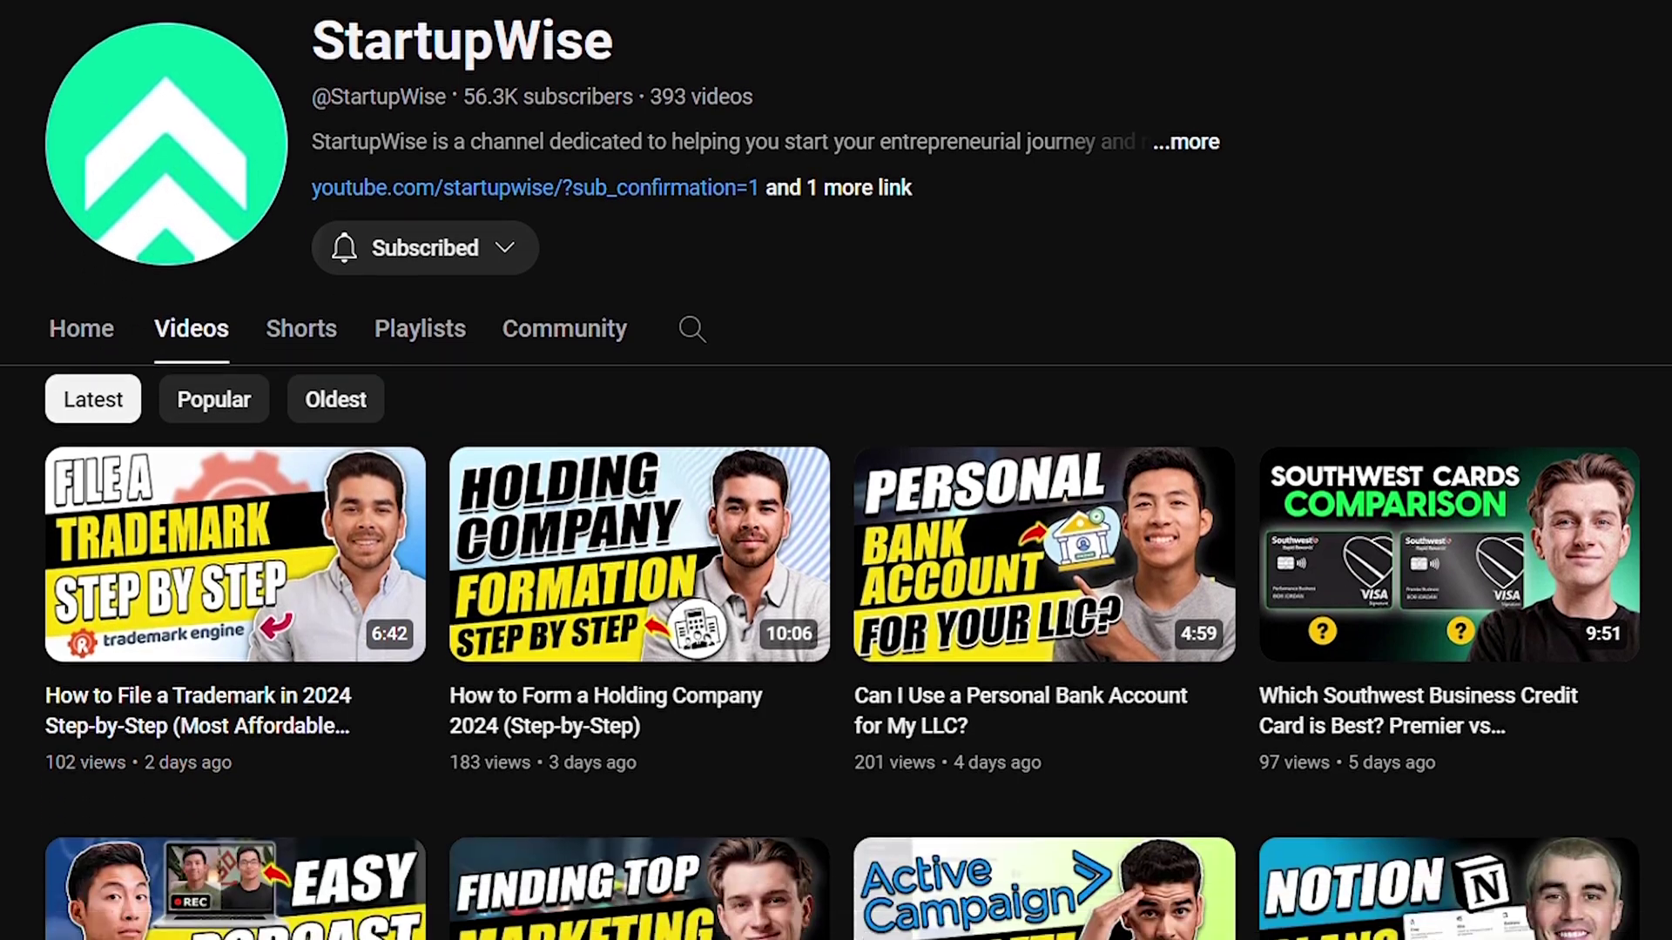
{"action": "scroll", "coordinate": [836, 470], "scroll_direction": "down", "scroll_amount": 8}
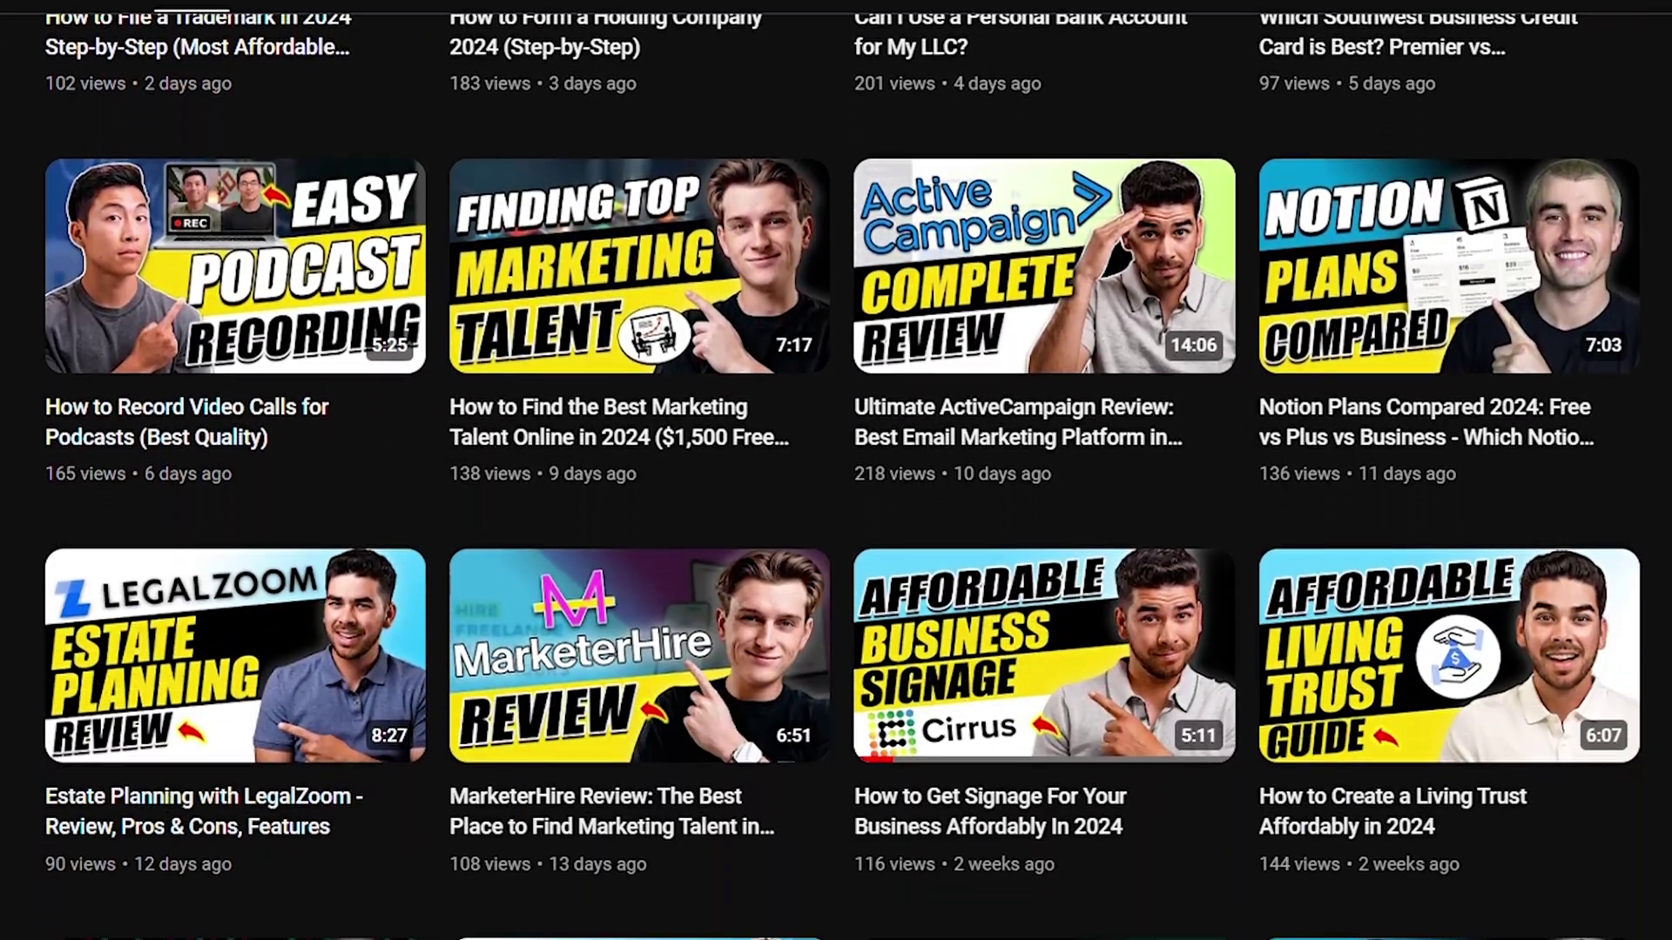
{"action": "scroll", "coordinate": [836, 470], "scroll_direction": "down", "scroll_amount": 7}
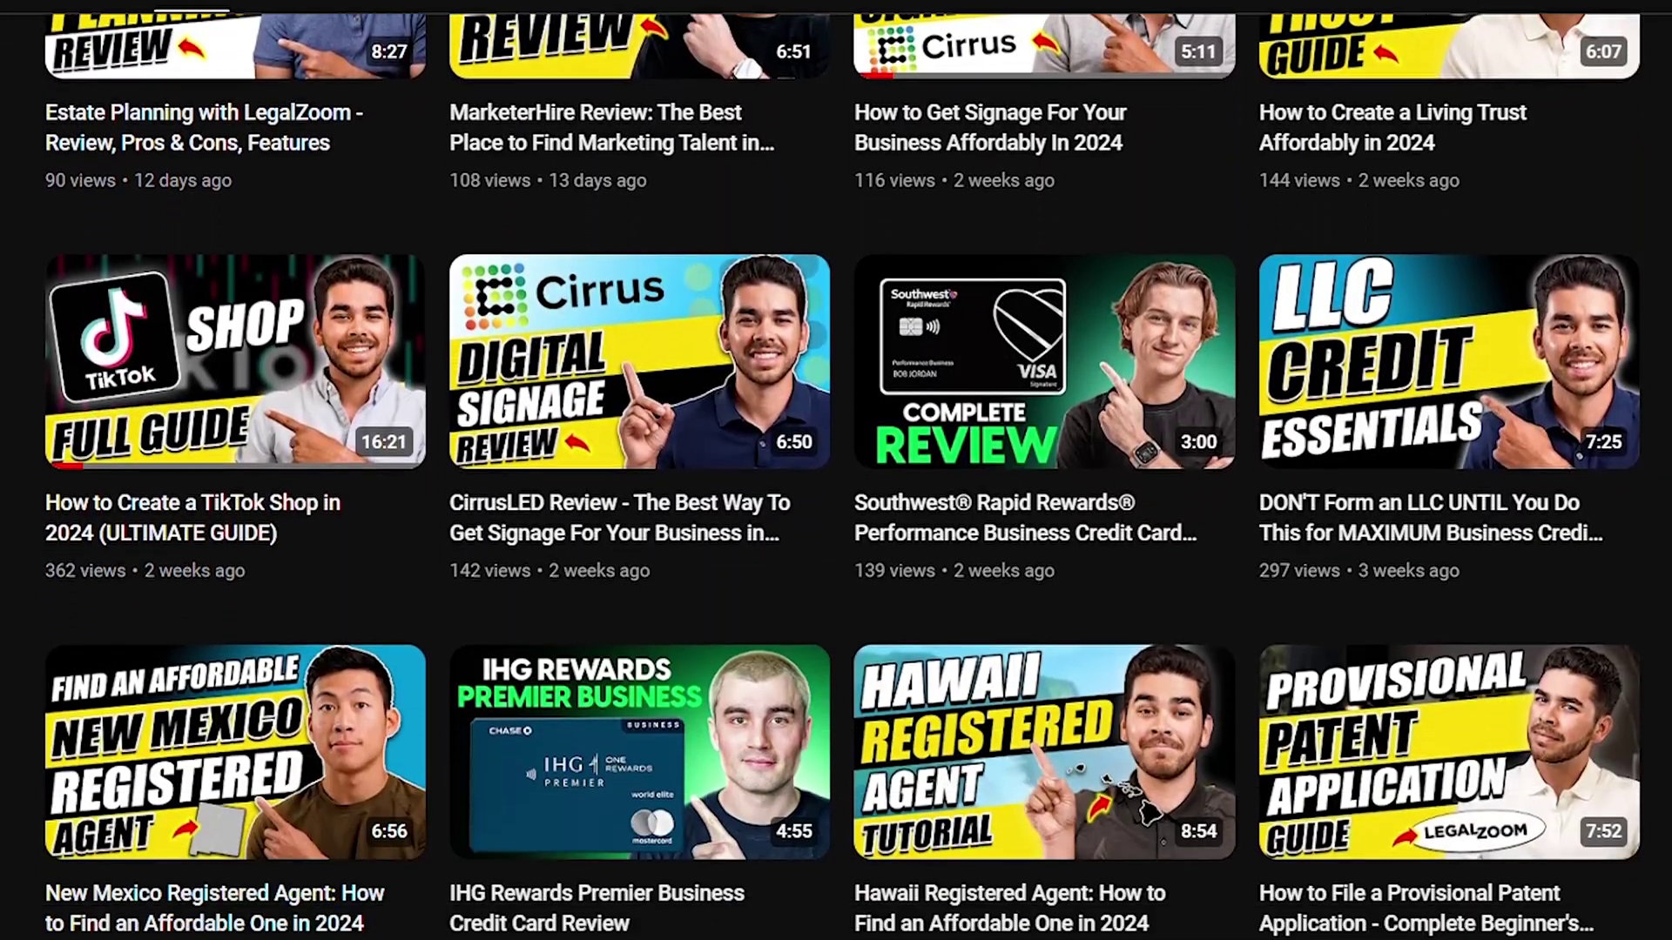